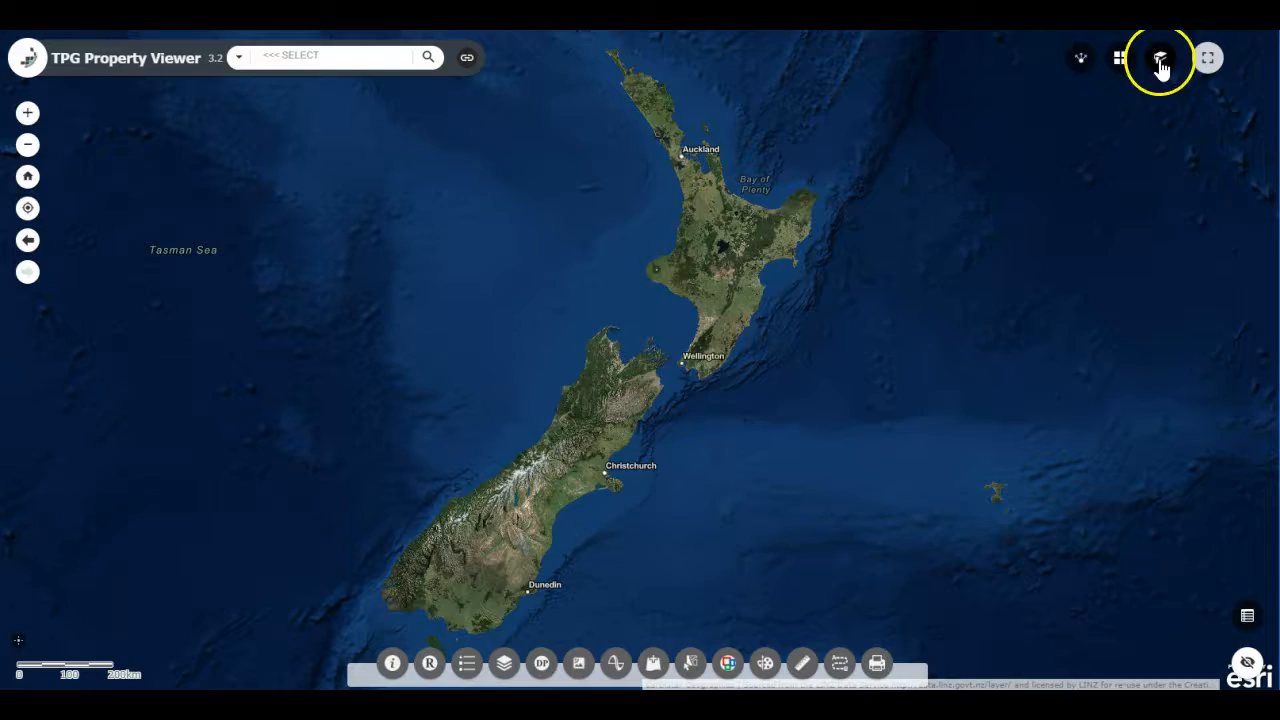
Step: Go to the Queenstown bookmark and bring the sports field between Robins Rd and Gorge Rd into view
scroll(1220, 310, "down", 1)
left_click(1230, 340)
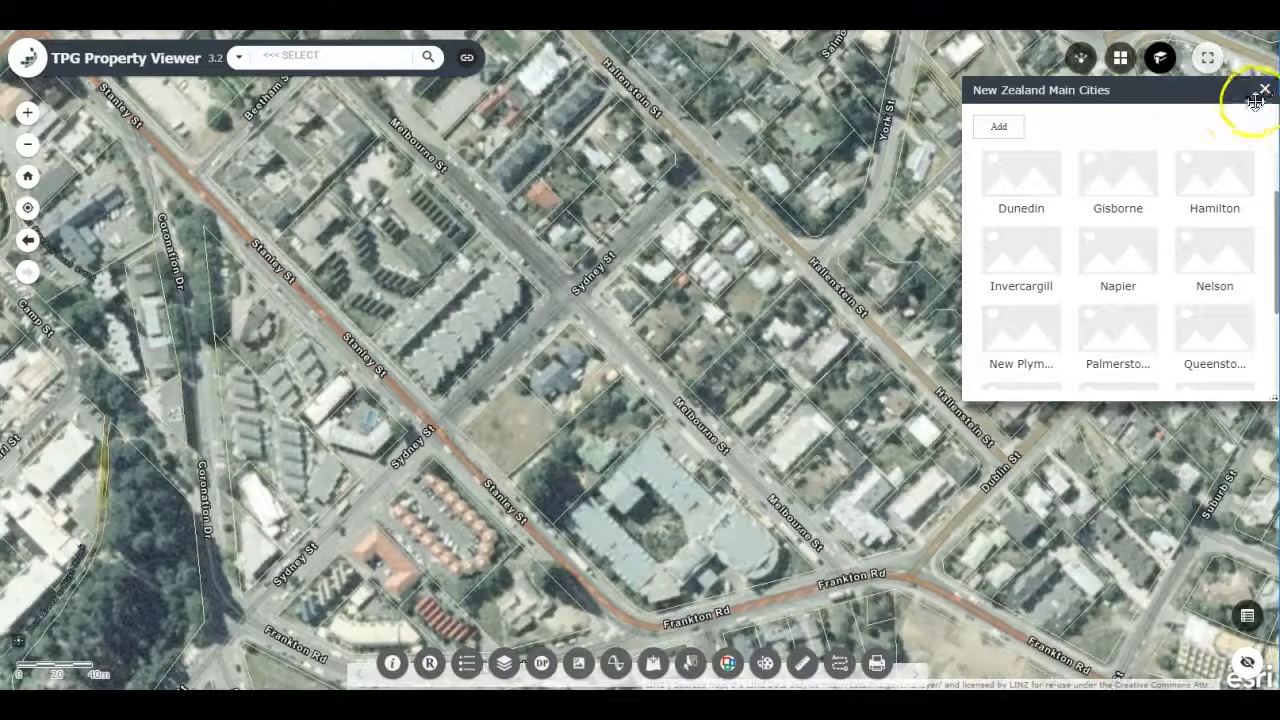
left_click(1262, 91)
left_click_drag(267, 318, 498, 608)
left_click_drag(435, 204, 725, 439)
left_click_drag(400, 482, 617, 384)
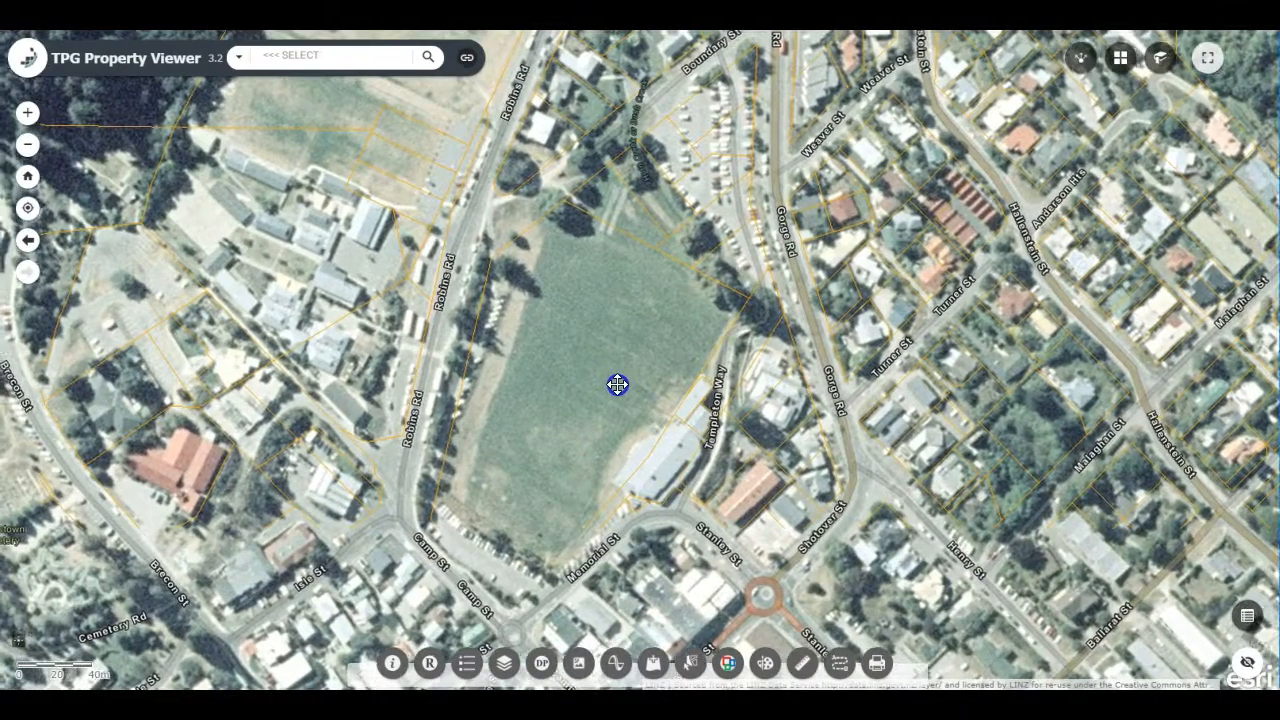
Step: Try the NZ Imagery (LINZ) and Google Satellite Imagery basemaps over the sports field
left_click(1128, 62)
left_click(1123, 332)
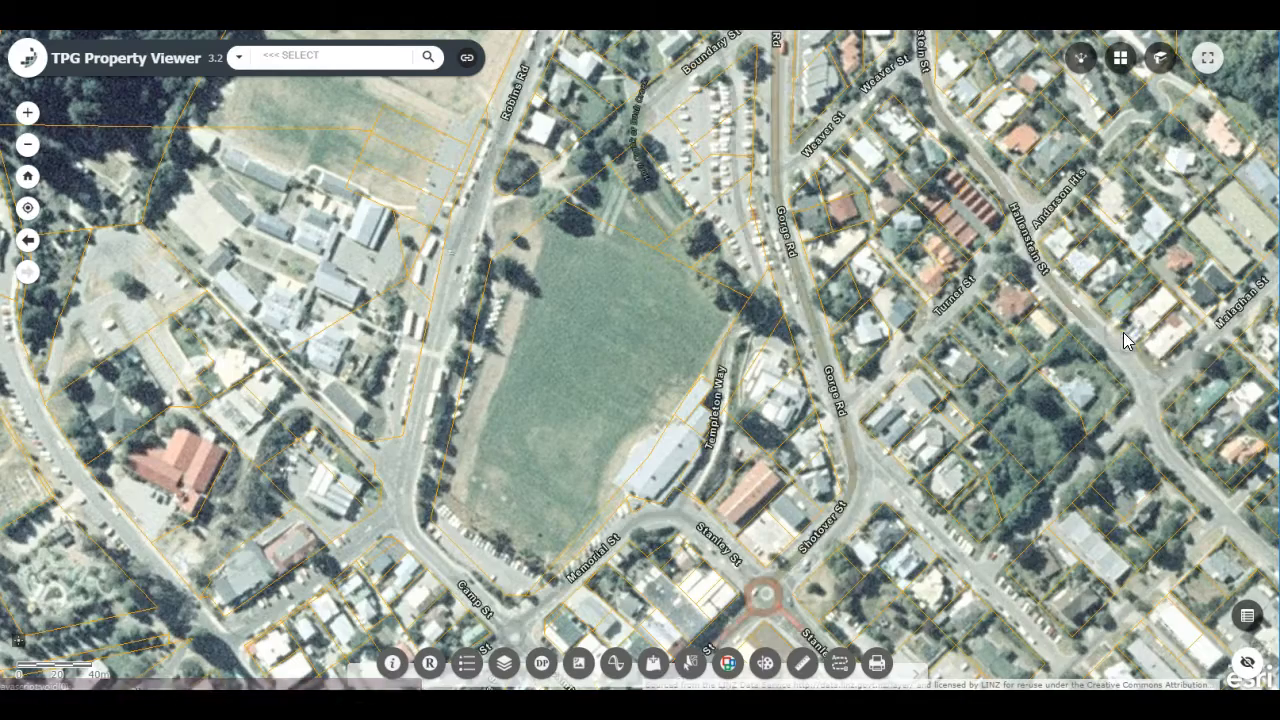
left_click(1120, 57)
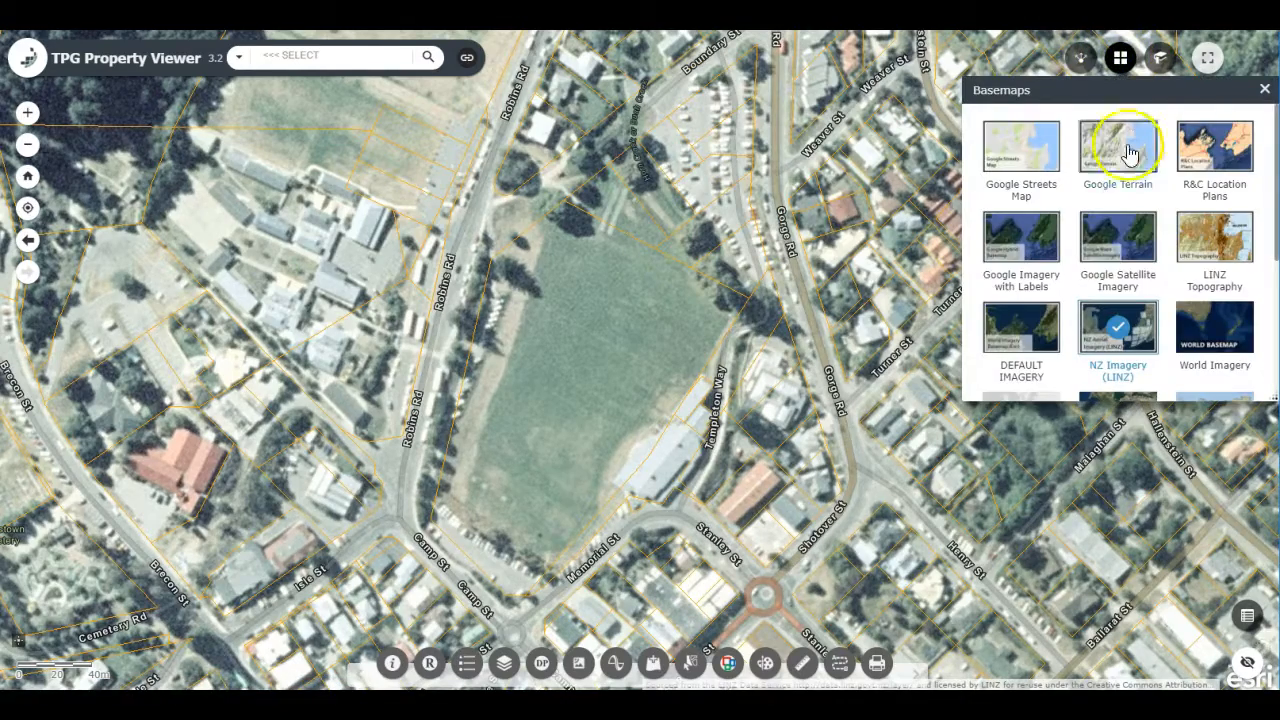
left_click(1127, 248)
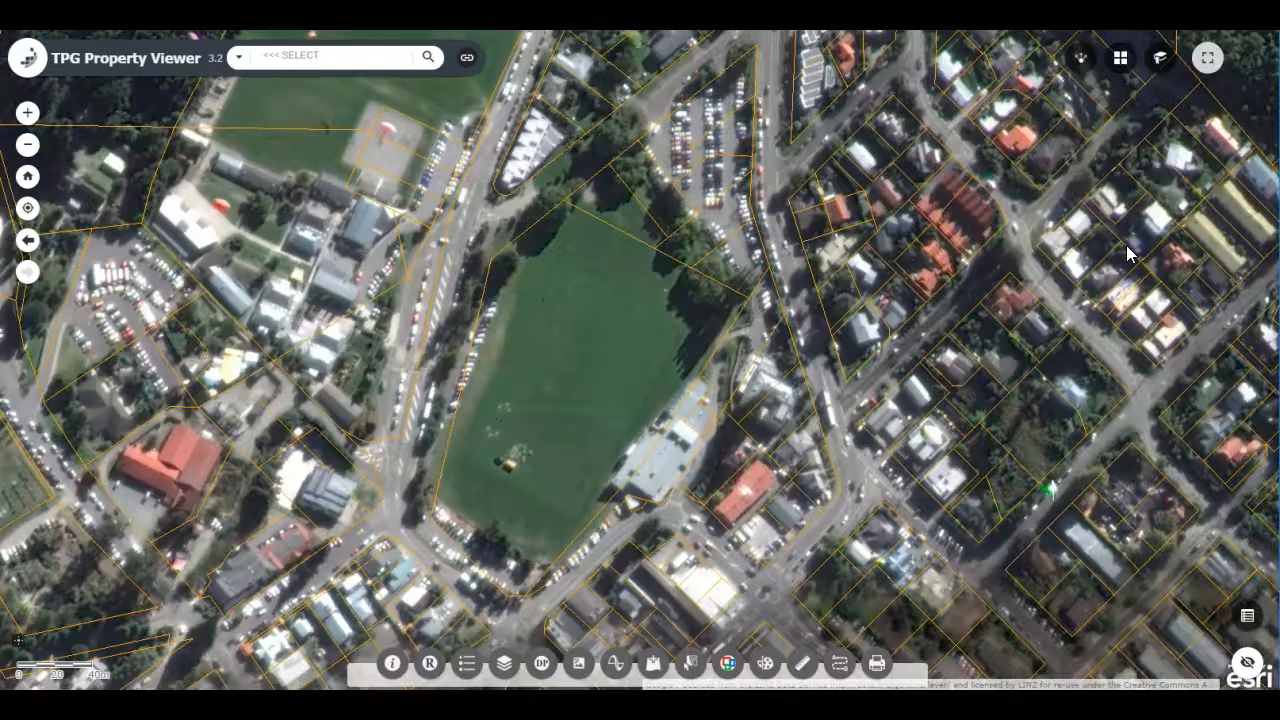
Step: Set the map's basemap to DEFAULT IMAGERY
left_click(1160, 60)
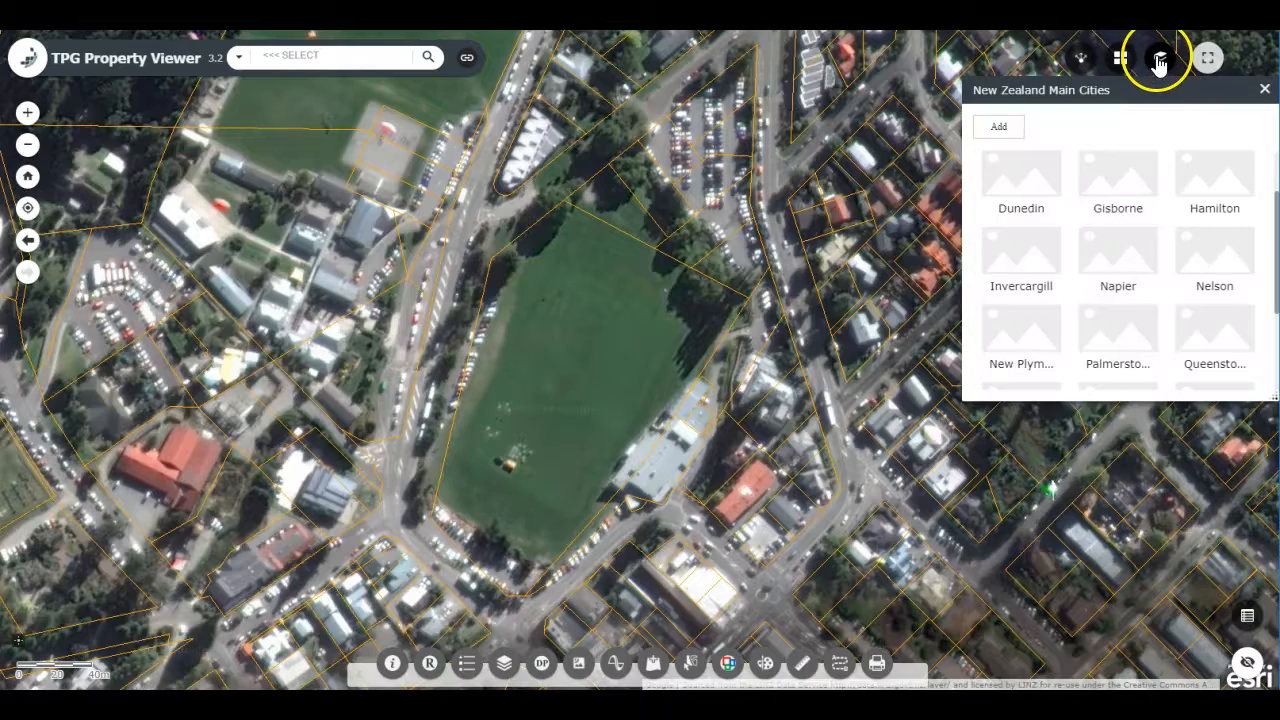
left_click(1122, 57)
left_click(1038, 272)
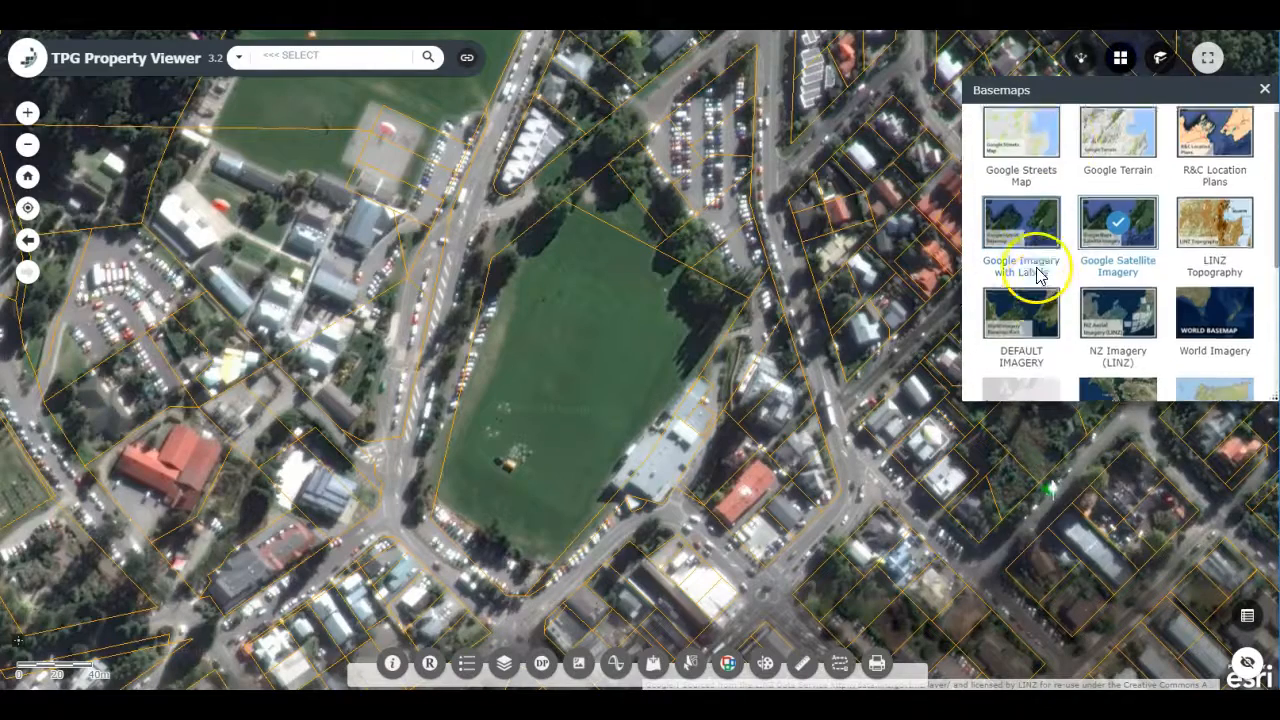
scroll(1038, 272, "down", 1)
left_click(1039, 258)
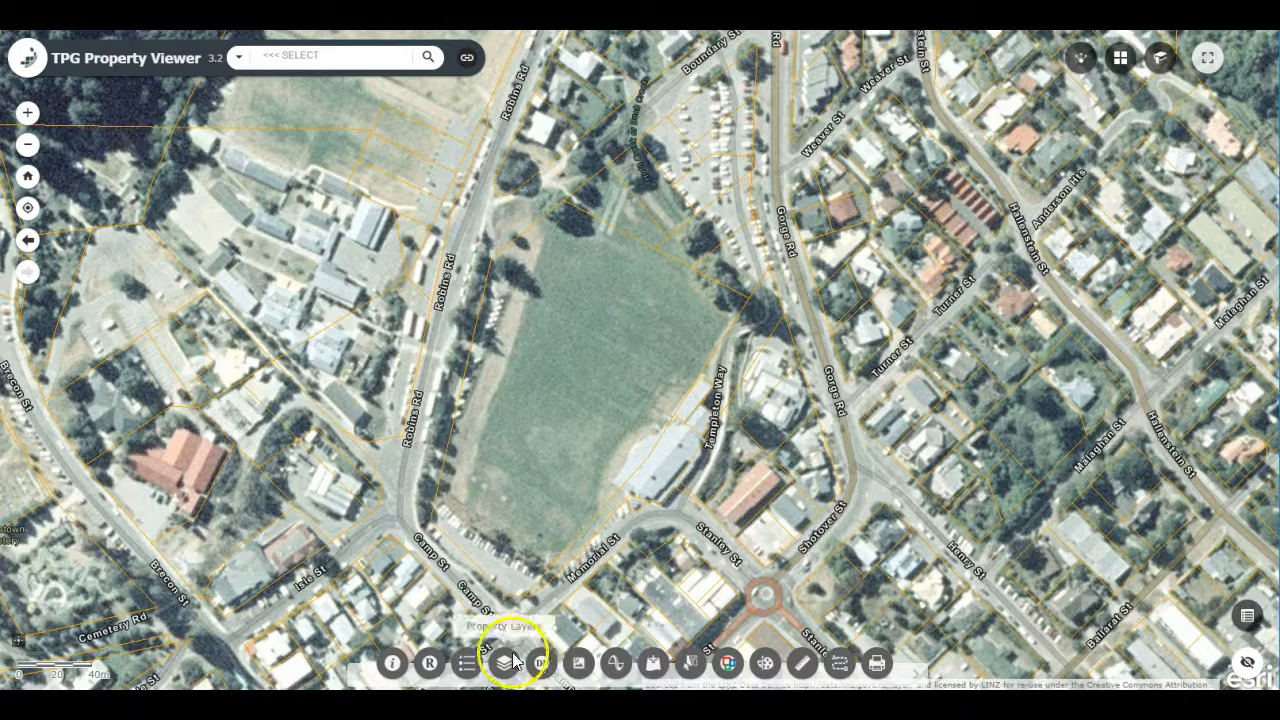
Step: Turn on the Queenstown-Lakes Aerial Imagery layers for 2015 and 2012
left_click(584, 668)
scroll(205, 408, "down", 1)
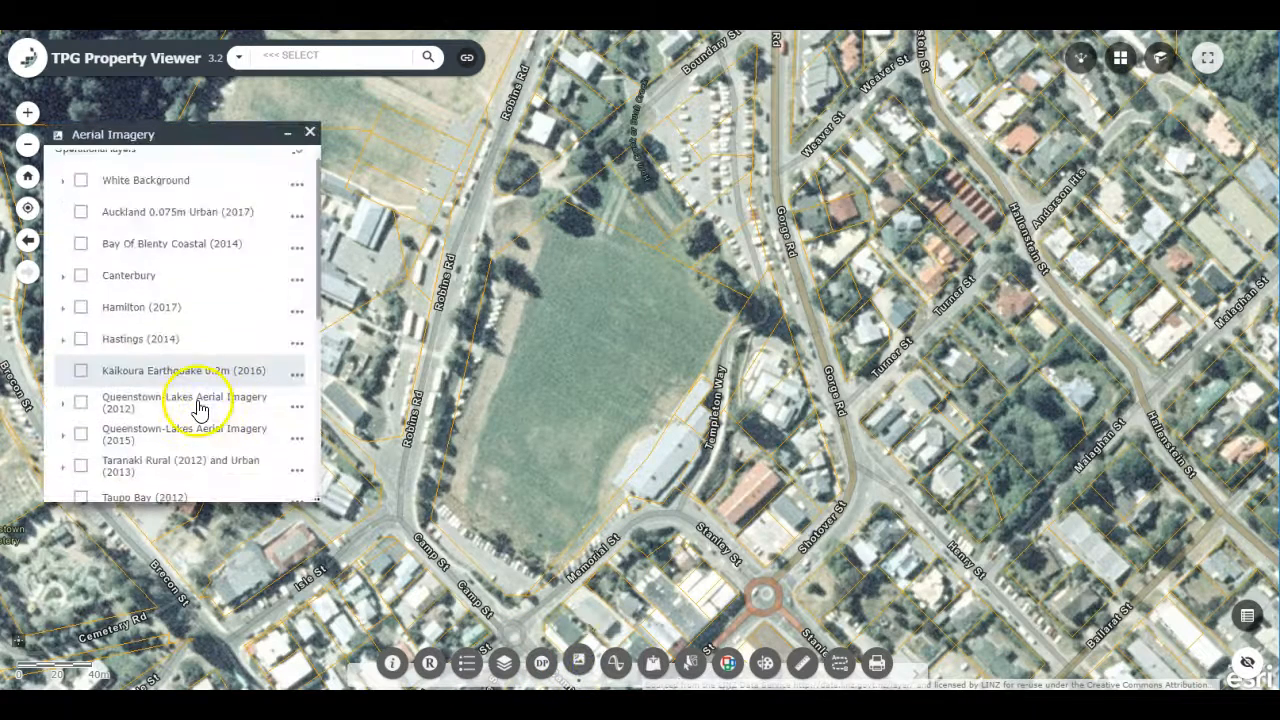
scroll(208, 416, "down", 1)
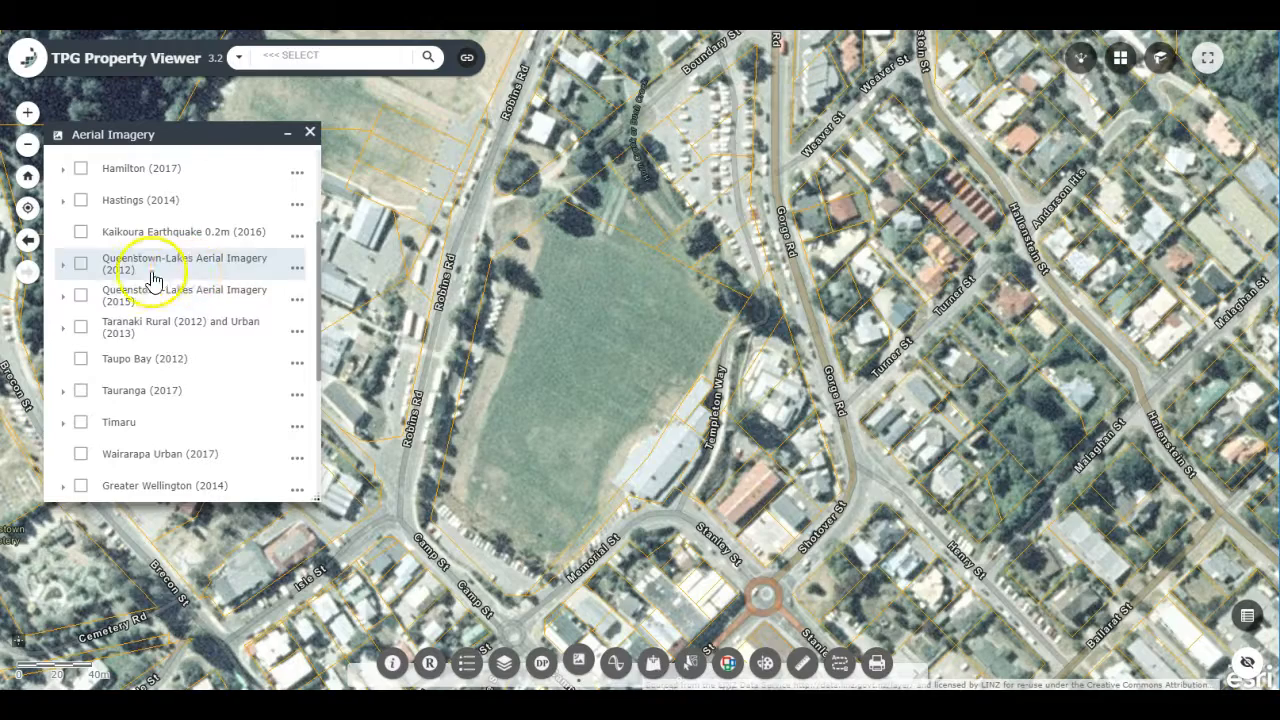
left_click(79, 296)
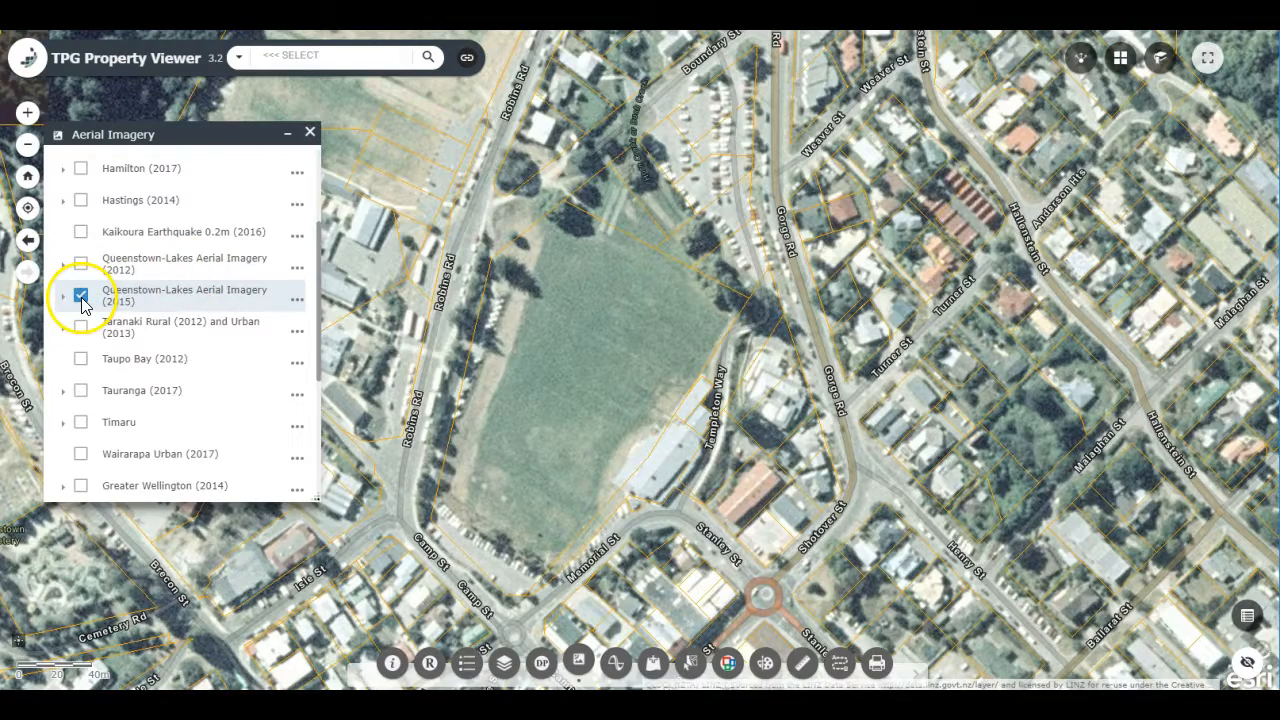
left_click(82, 263)
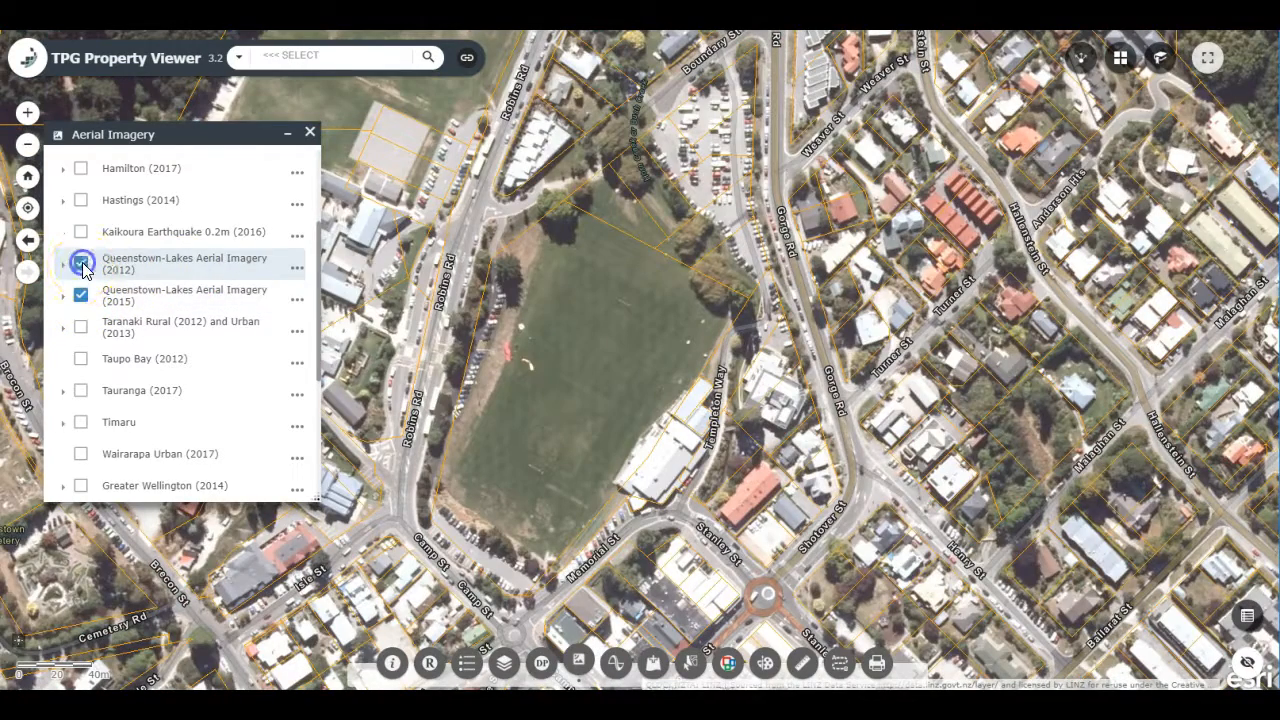
Step: Compare the sports field up close with the Queenstown-Lakes Aerial Imagery (2012) layer off and on, then close the layer list
double_click(621, 376)
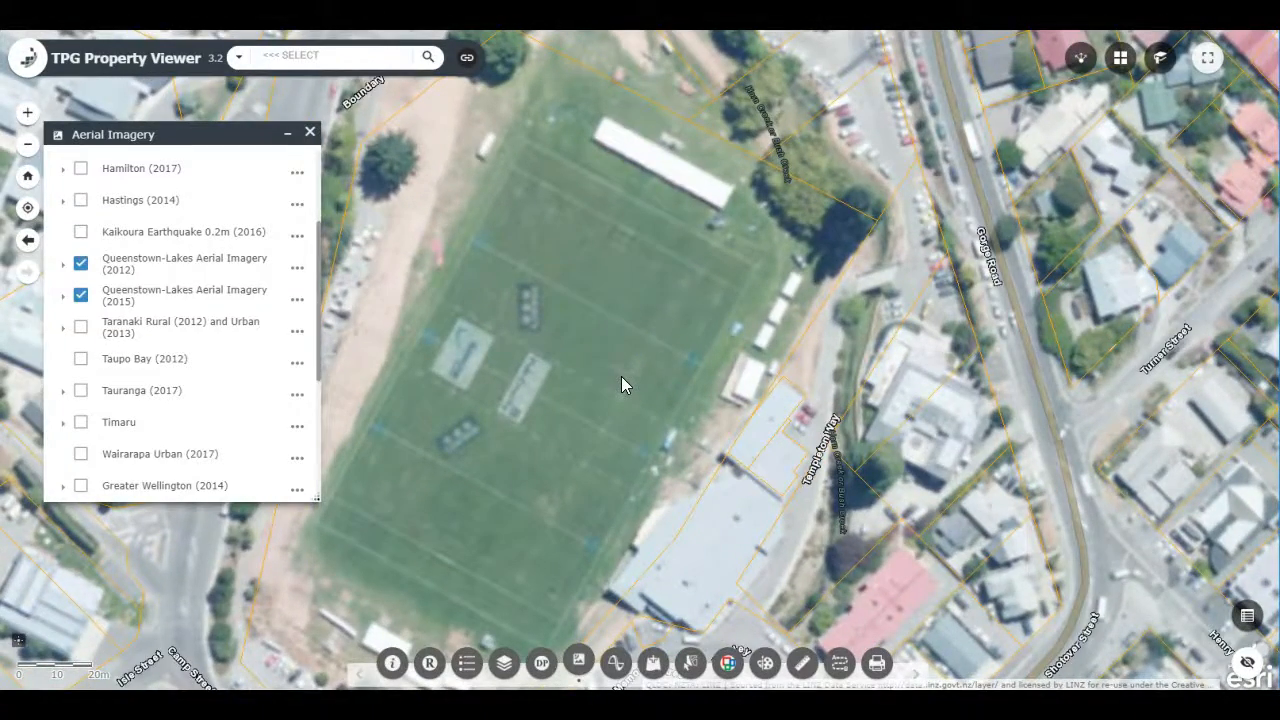
left_click_drag(706, 320, 631, 397)
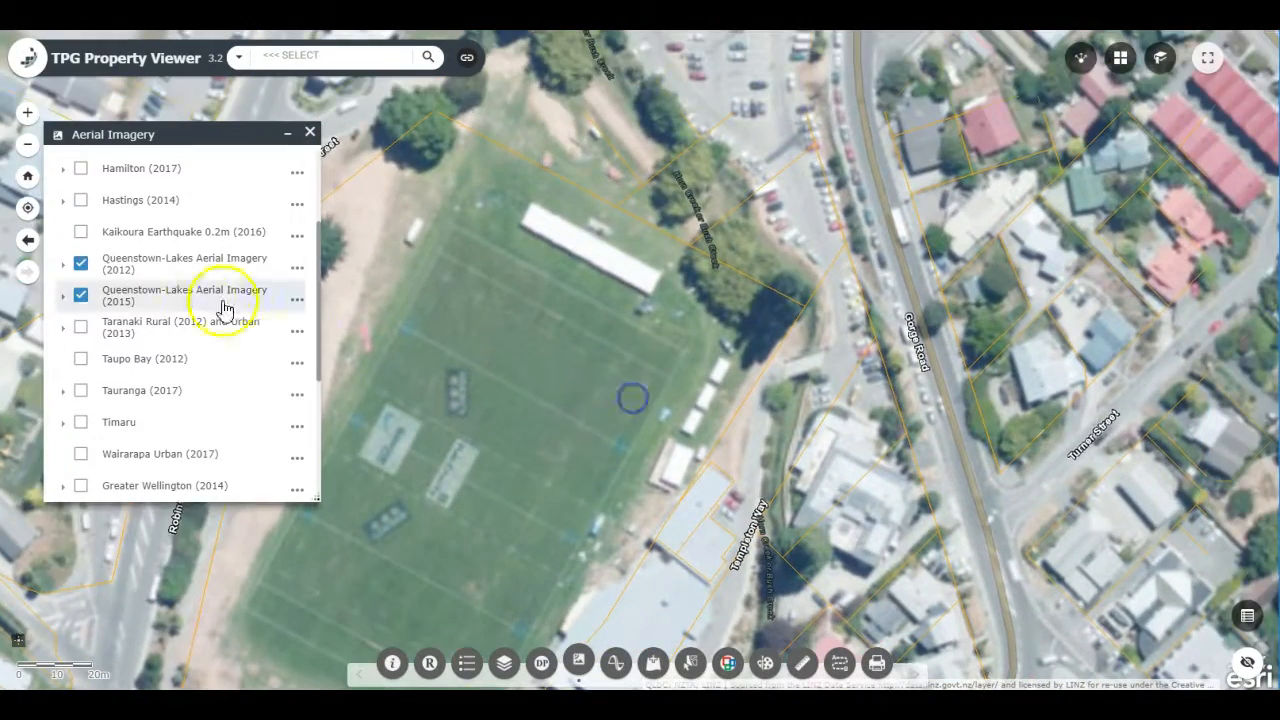
left_click(84, 266)
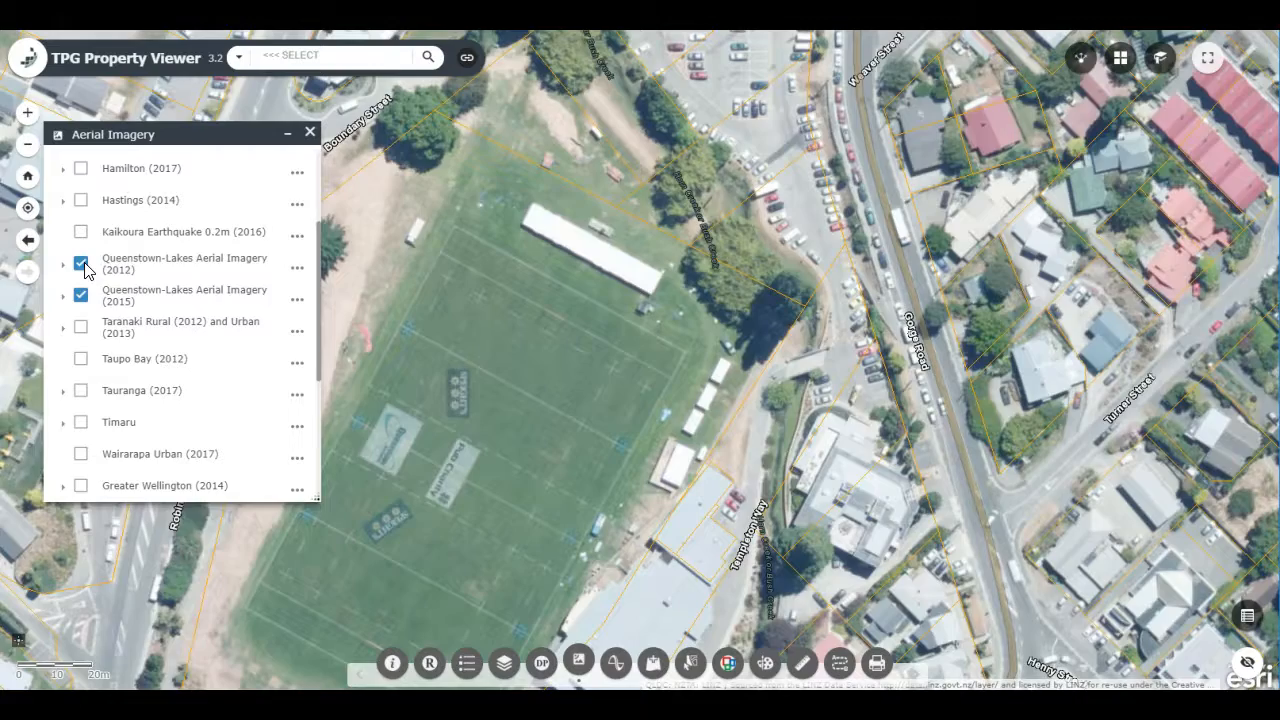
left_click(84, 266)
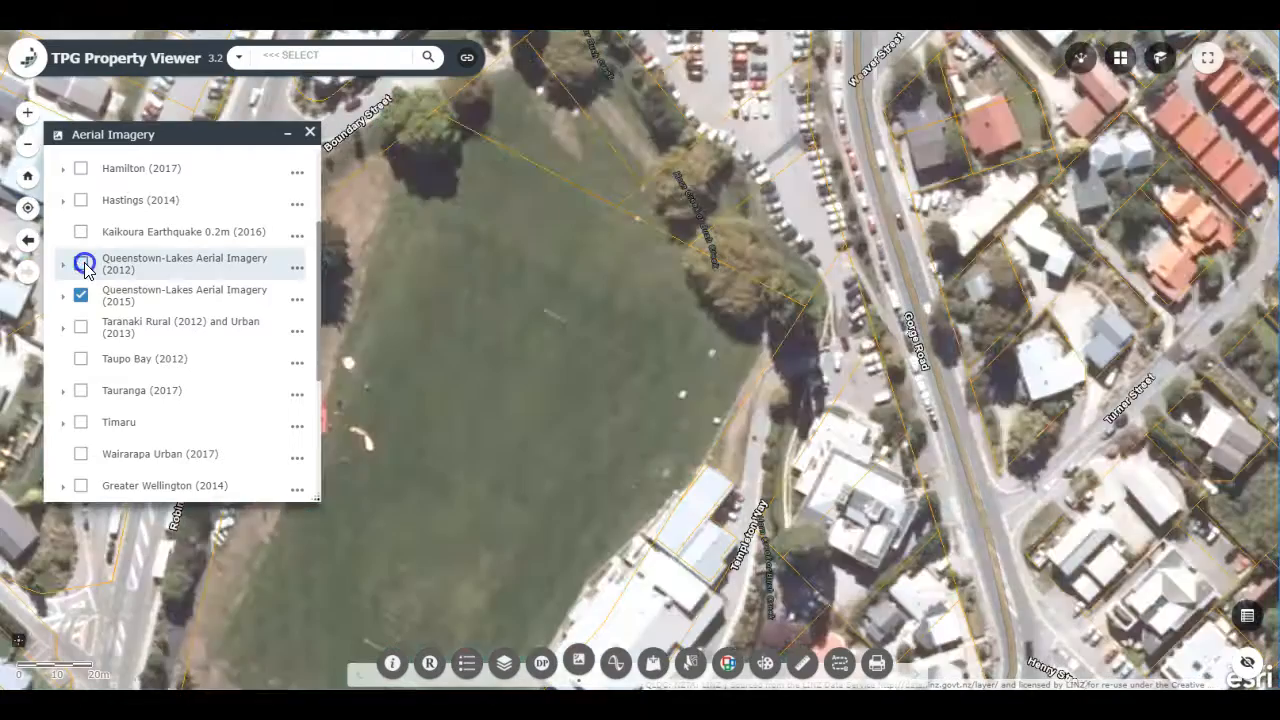
left_click(84, 266)
left_click_drag(585, 556, 679, 480)
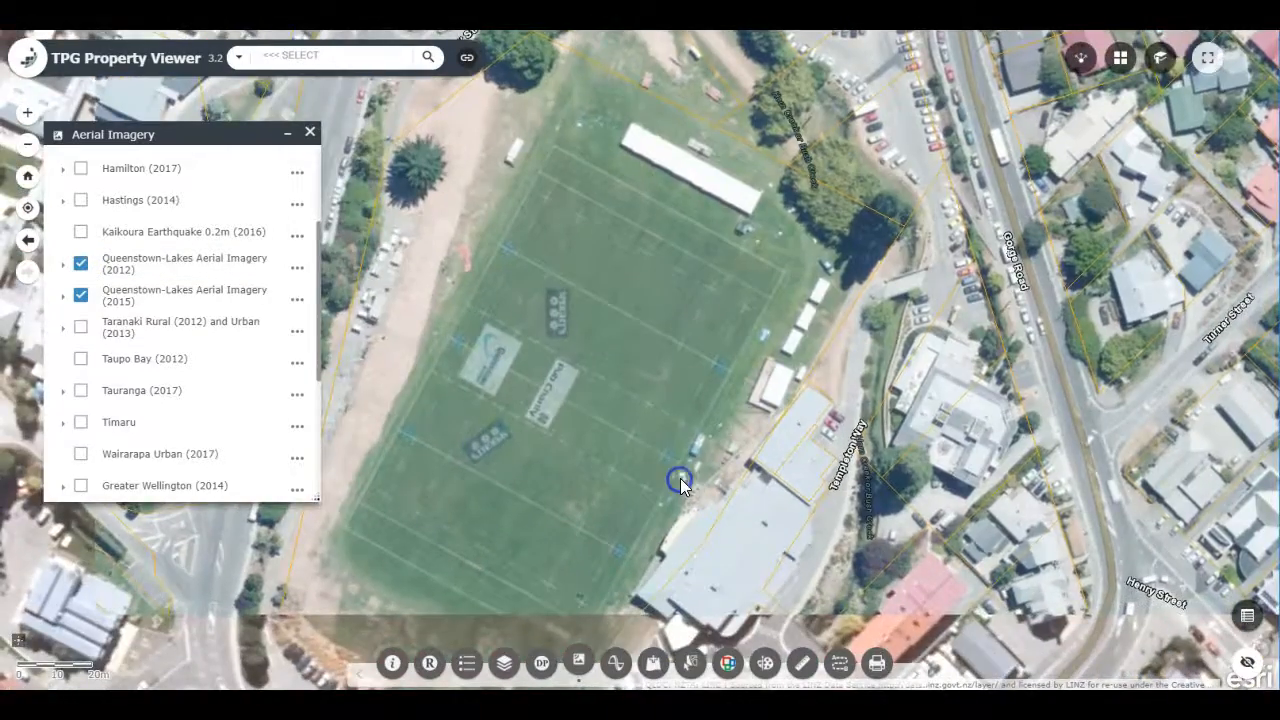
scroll(680, 480, "down", 1)
left_click(310, 133)
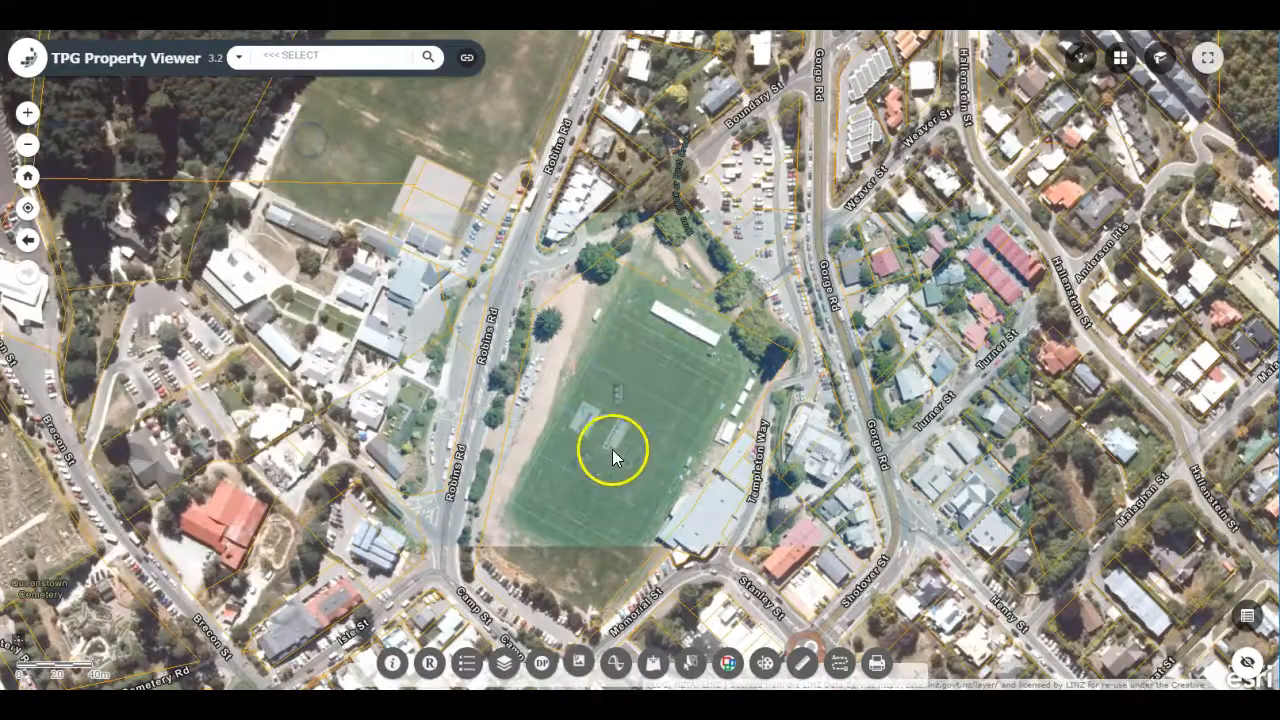
left_click_drag(670, 500, 636, 468)
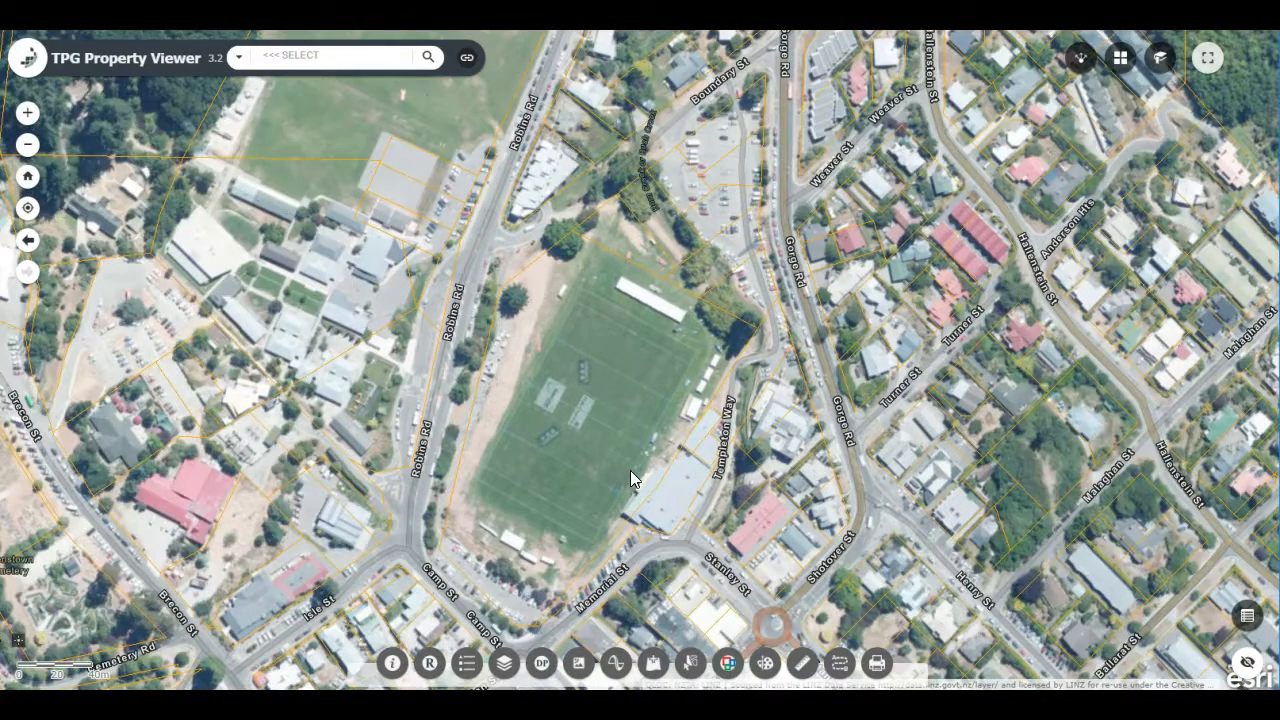
Step: Measure the sports field's area in square meters by outlining its boundary from the northern corner
left_click(803, 660)
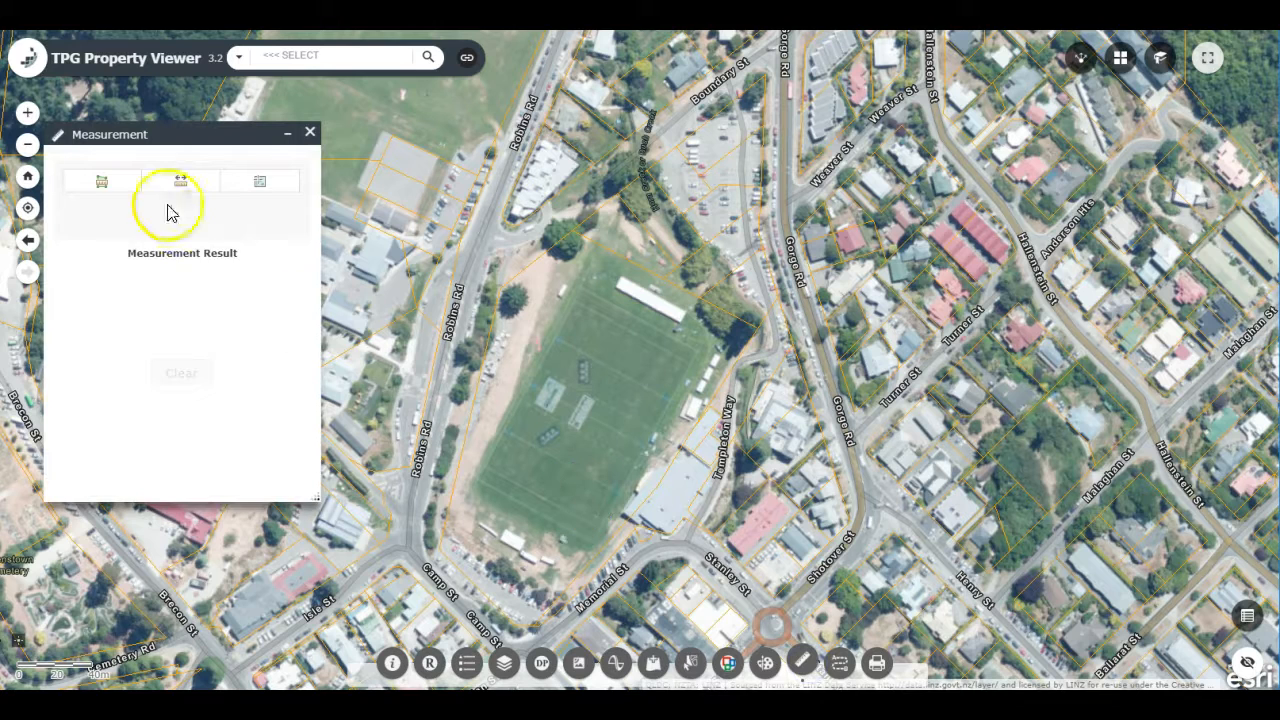
left_click(118, 186)
left_click(140, 228)
left_click(144, 228)
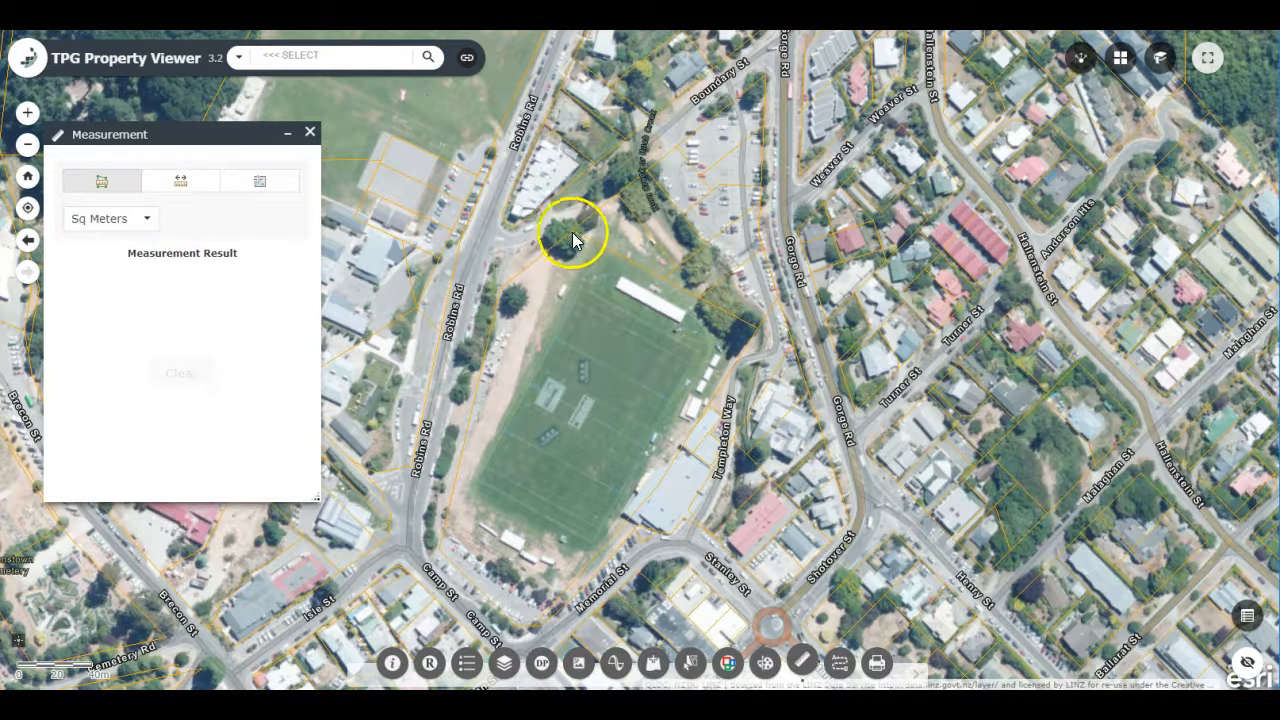
left_click(619, 192)
left_click(500, 289)
left_click(440, 555)
double_click(556, 604)
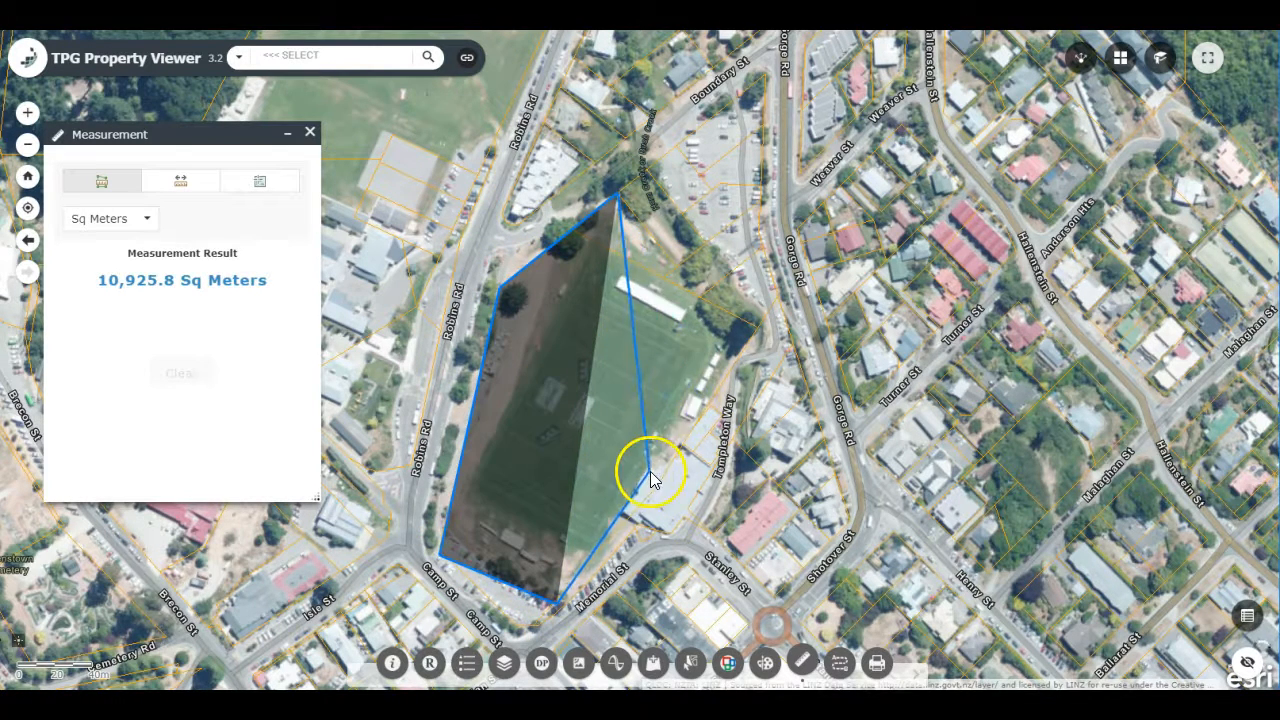
left_click(764, 320)
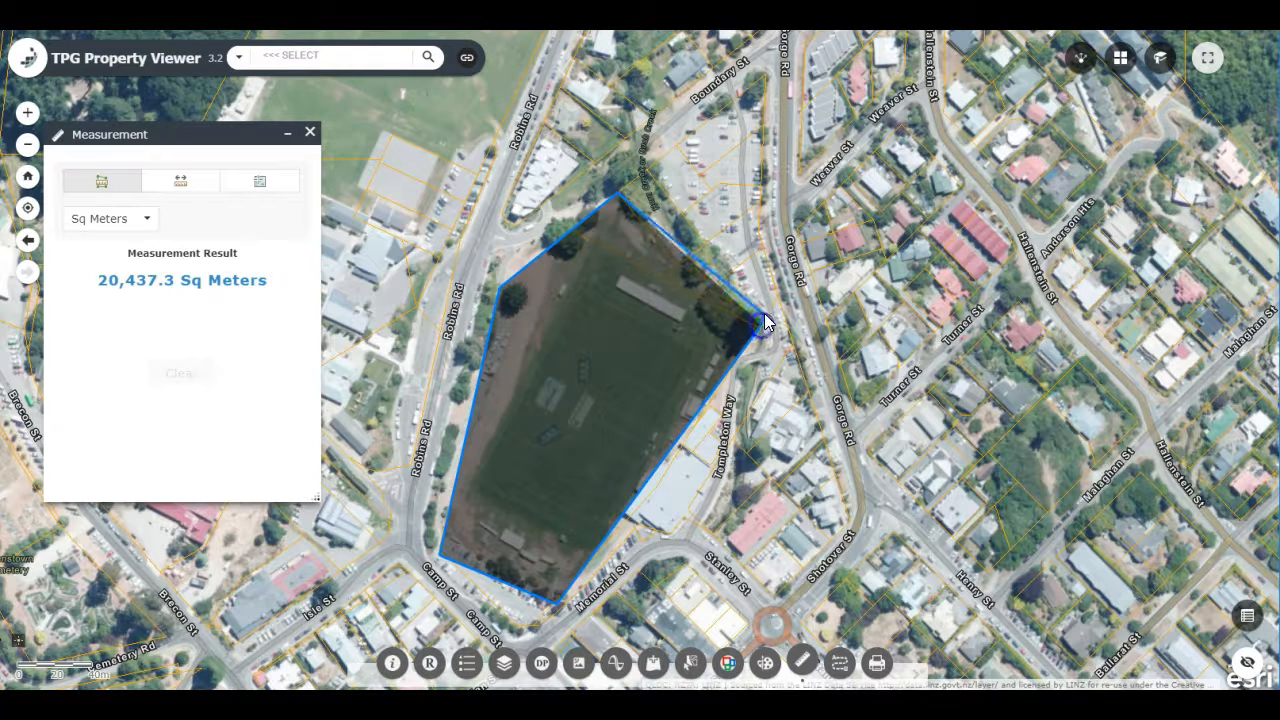
double_click(648, 172)
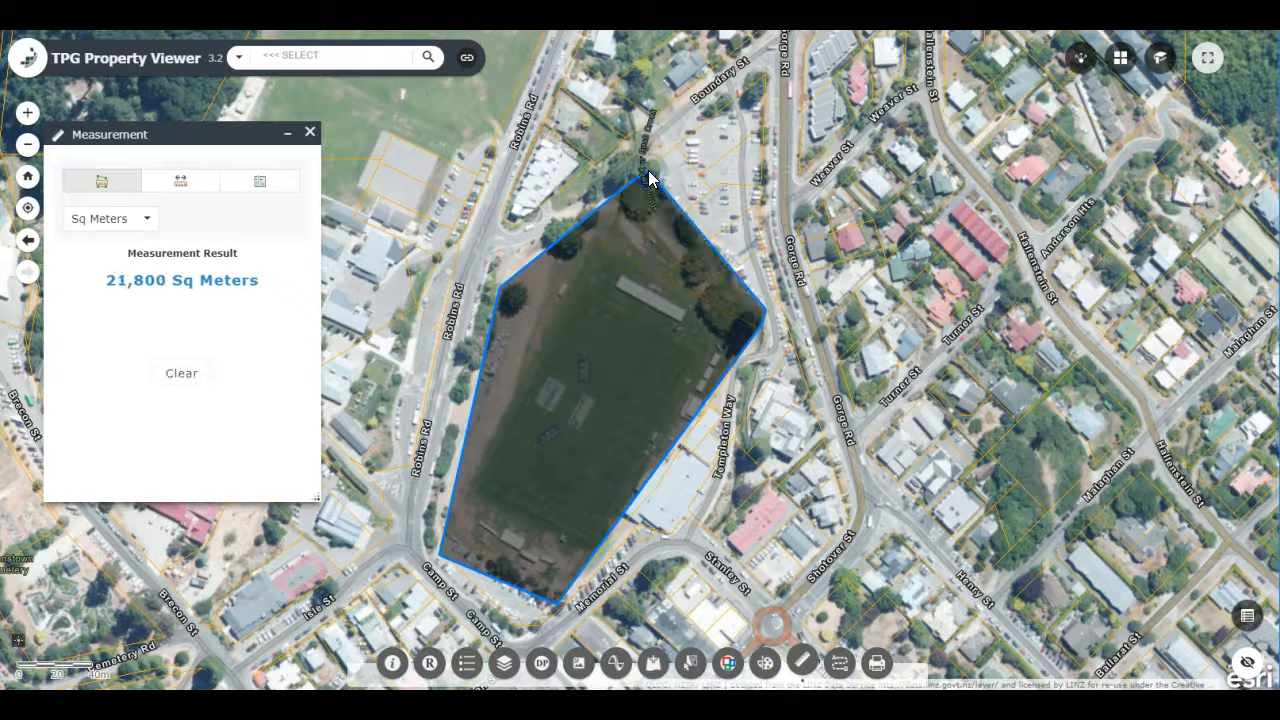
triple_click(232, 280)
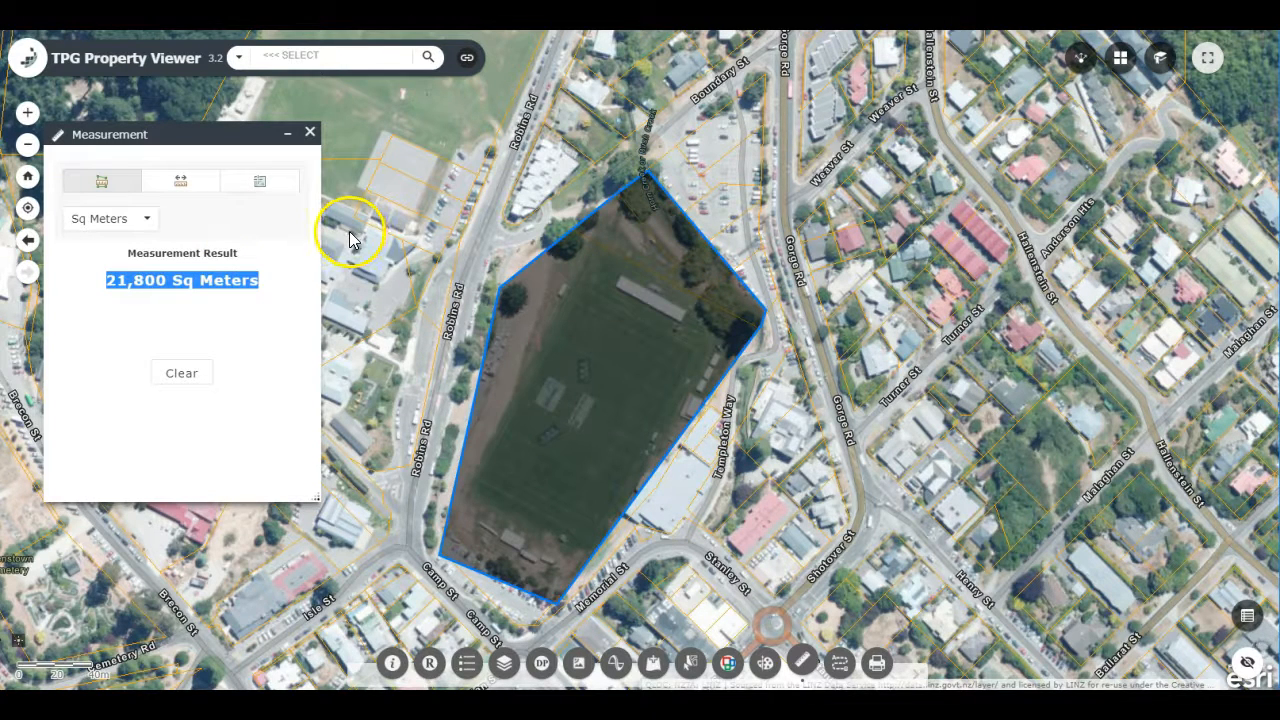
Step: Measure the distance in meters along the sports field's Robins Rd edge, then clear the measurement and close the tool
left_click(181, 180)
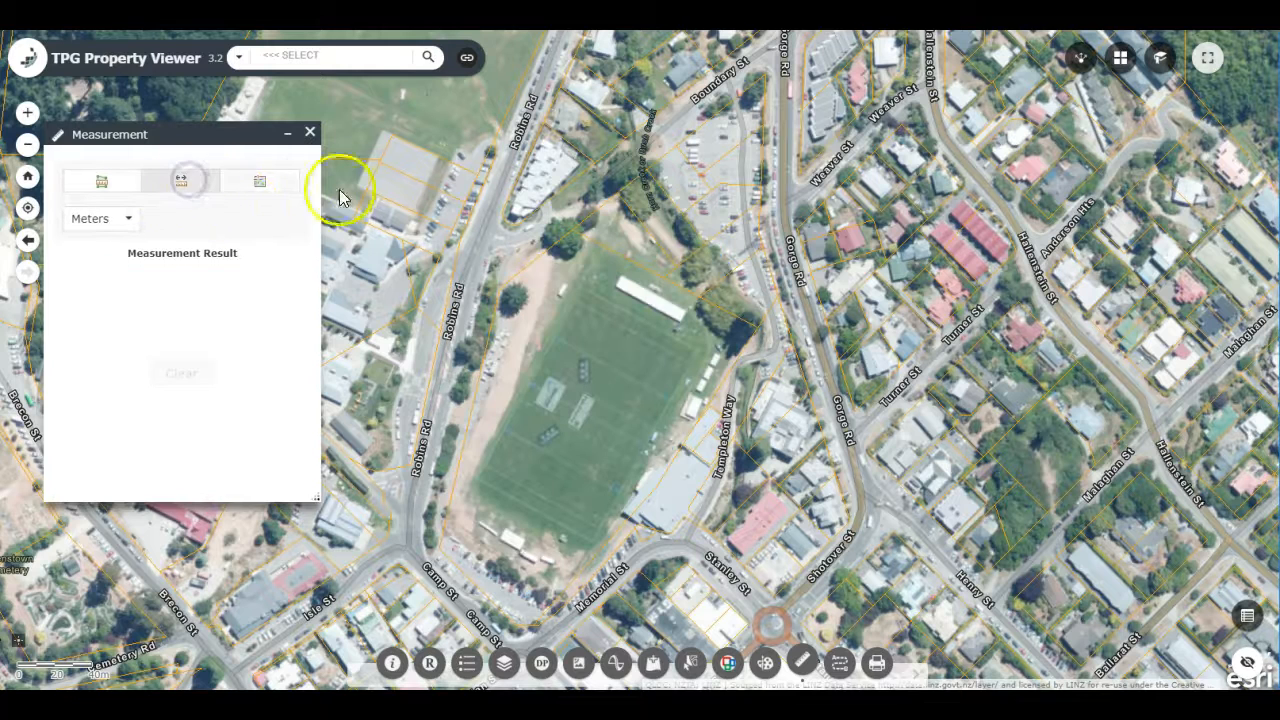
left_click(574, 229)
double_click(500, 289)
left_click(500, 289)
double_click(443, 546)
left_click(190, 373)
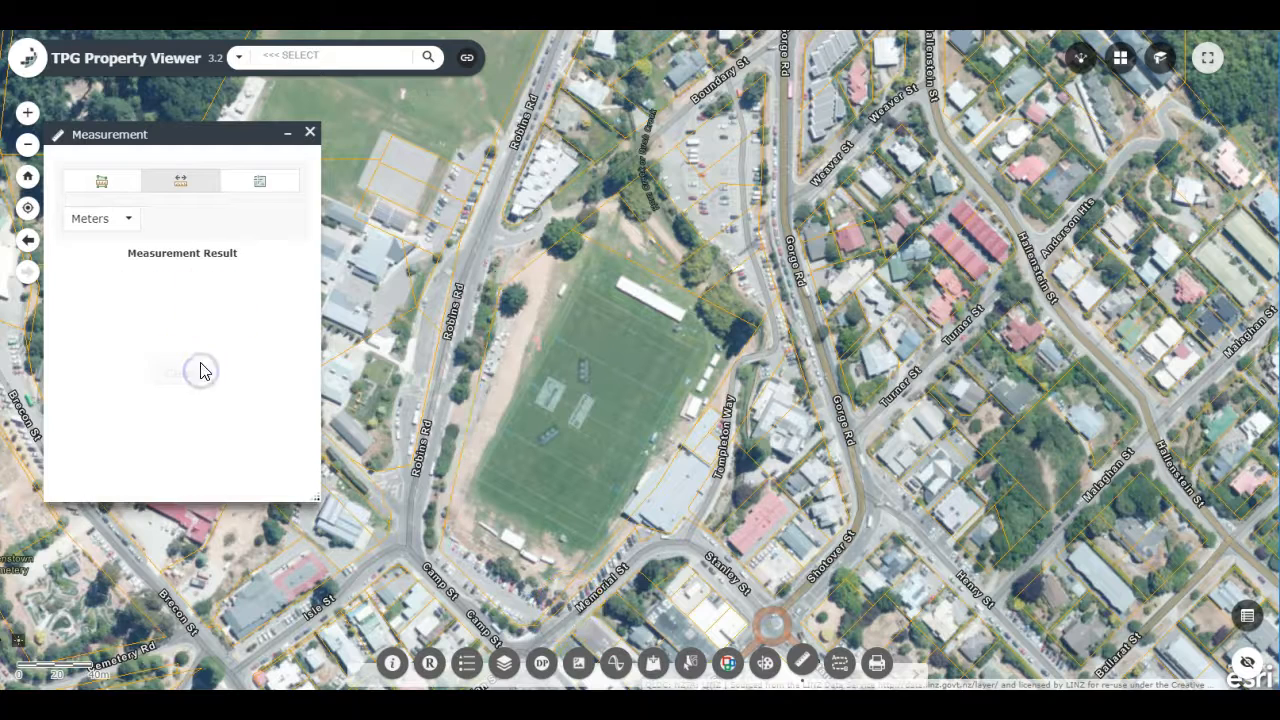
left_click(310, 134)
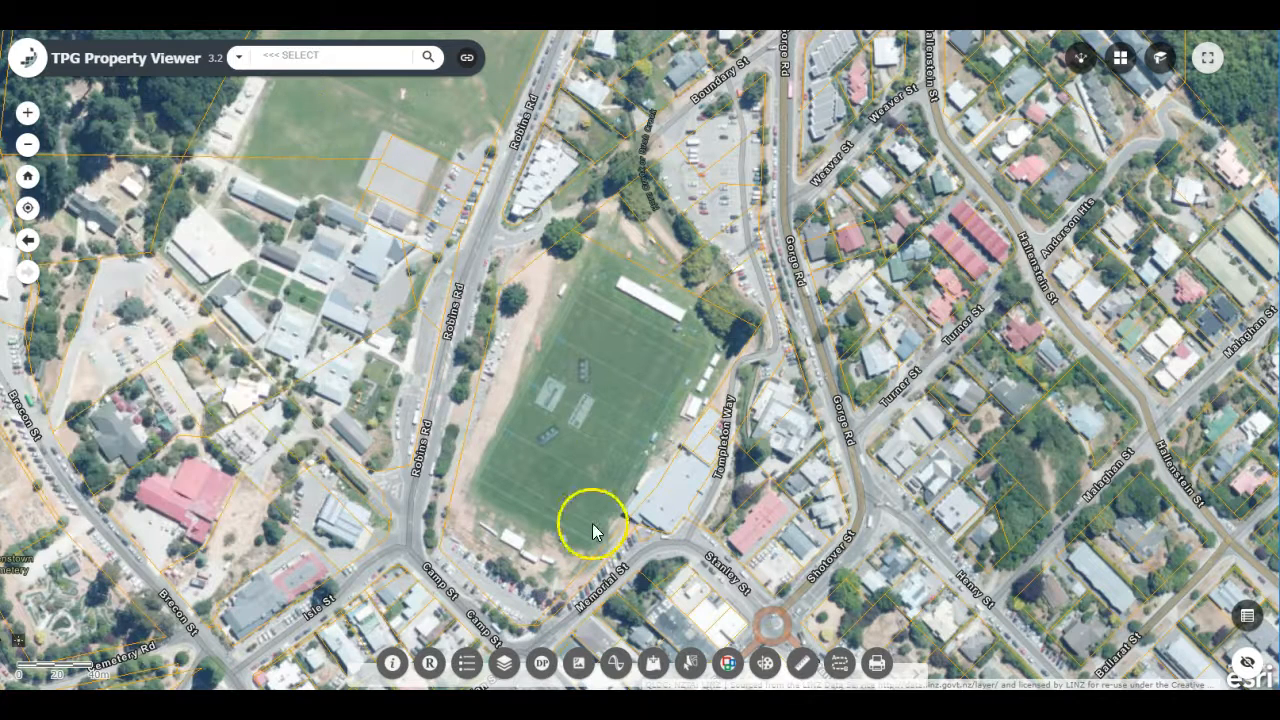
Step: Set up a polygon drawing with the solid blue fill style and area measurement shown
left_click(765, 663)
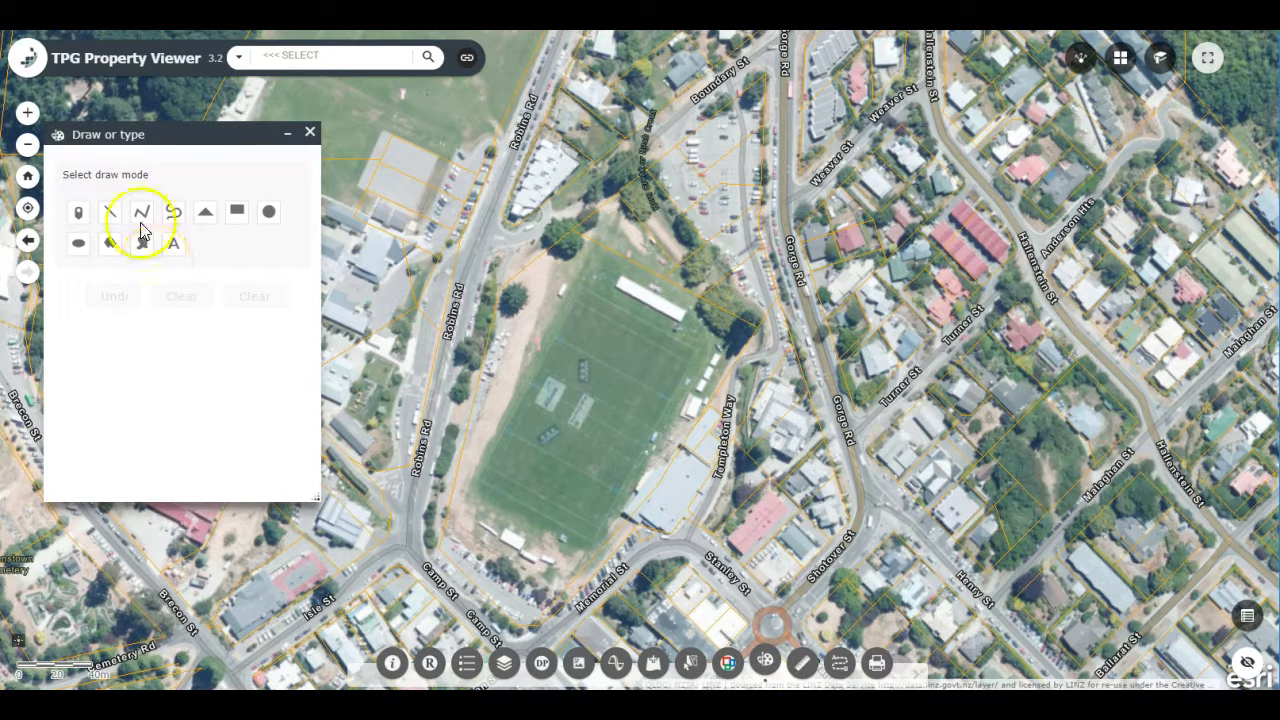
left_click(110, 243)
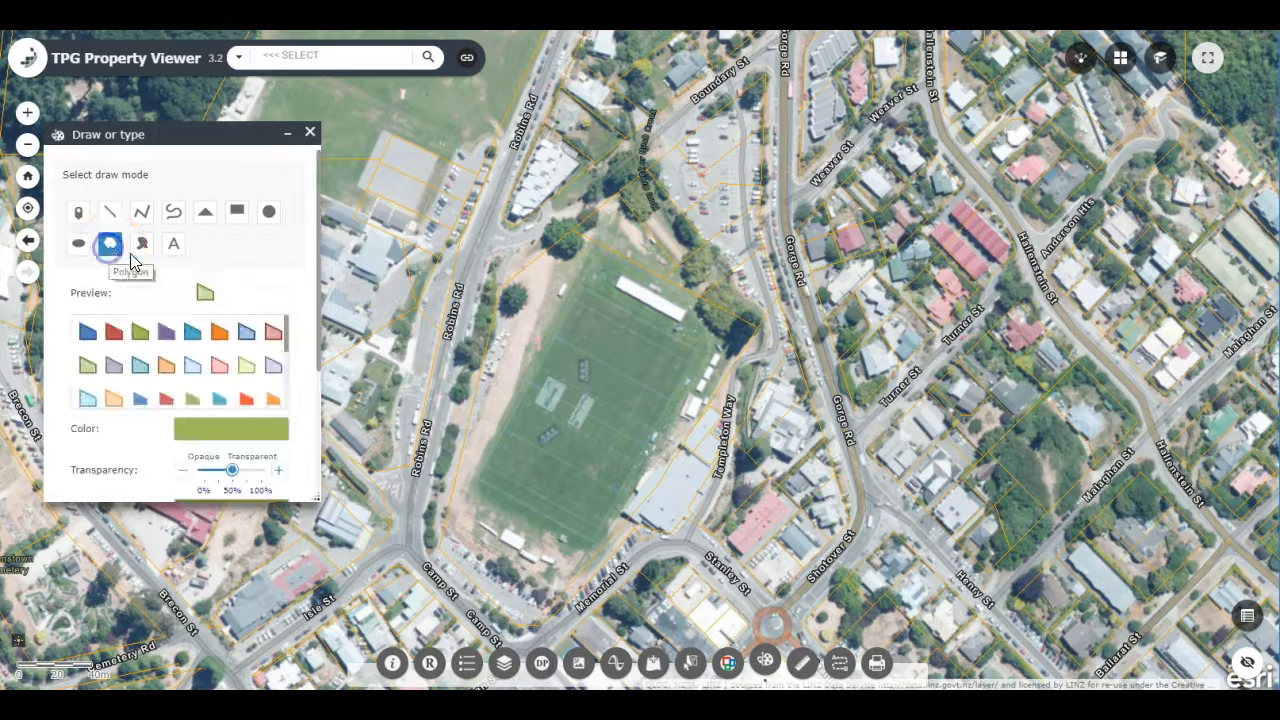
left_click_drag(325, 518, 400, 634)
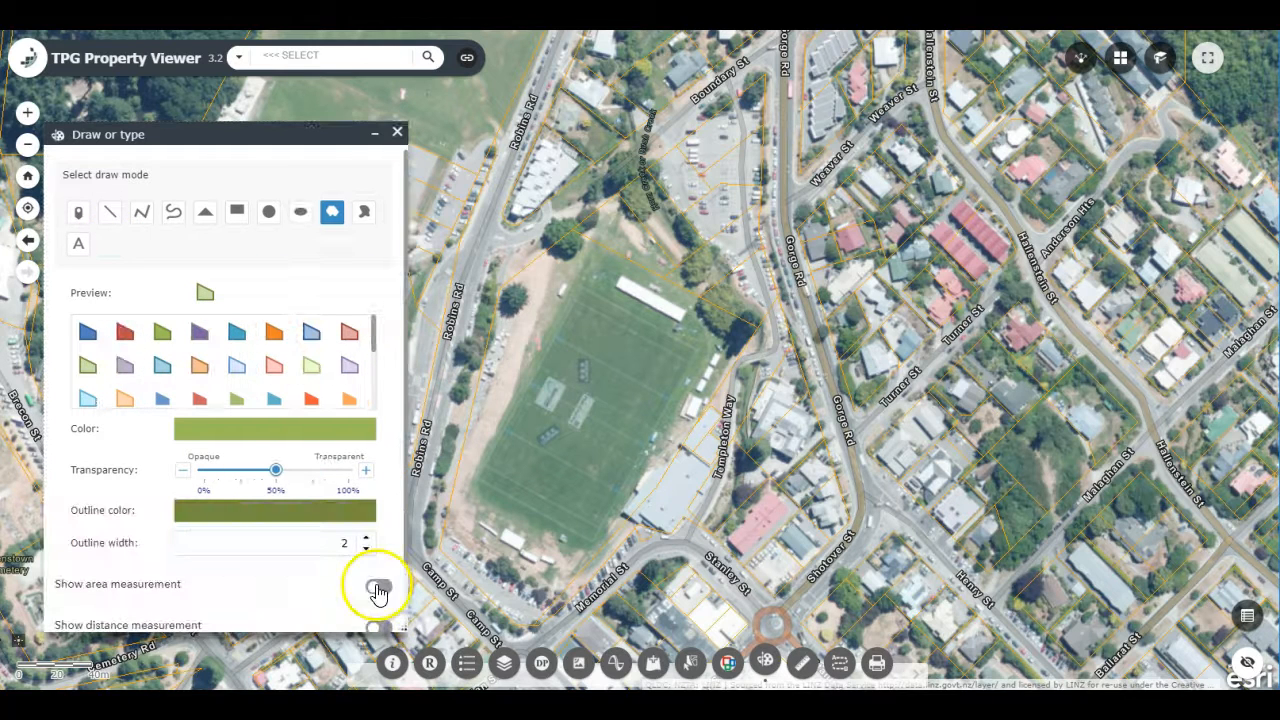
left_click(380, 586)
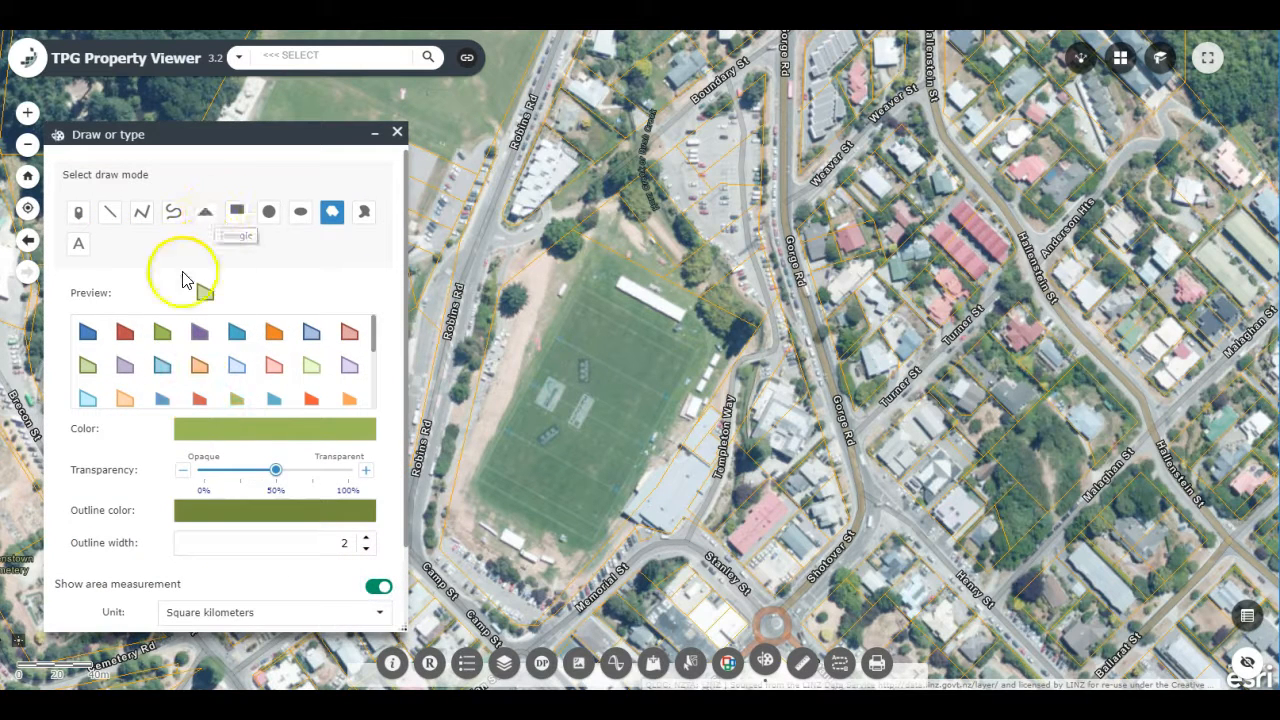
left_click(89, 333)
Step: Draw a blue polygon around the sports field's boundary, from the northern corner along Robins Rd and Memorial St to the eastern corner
left_click(579, 216)
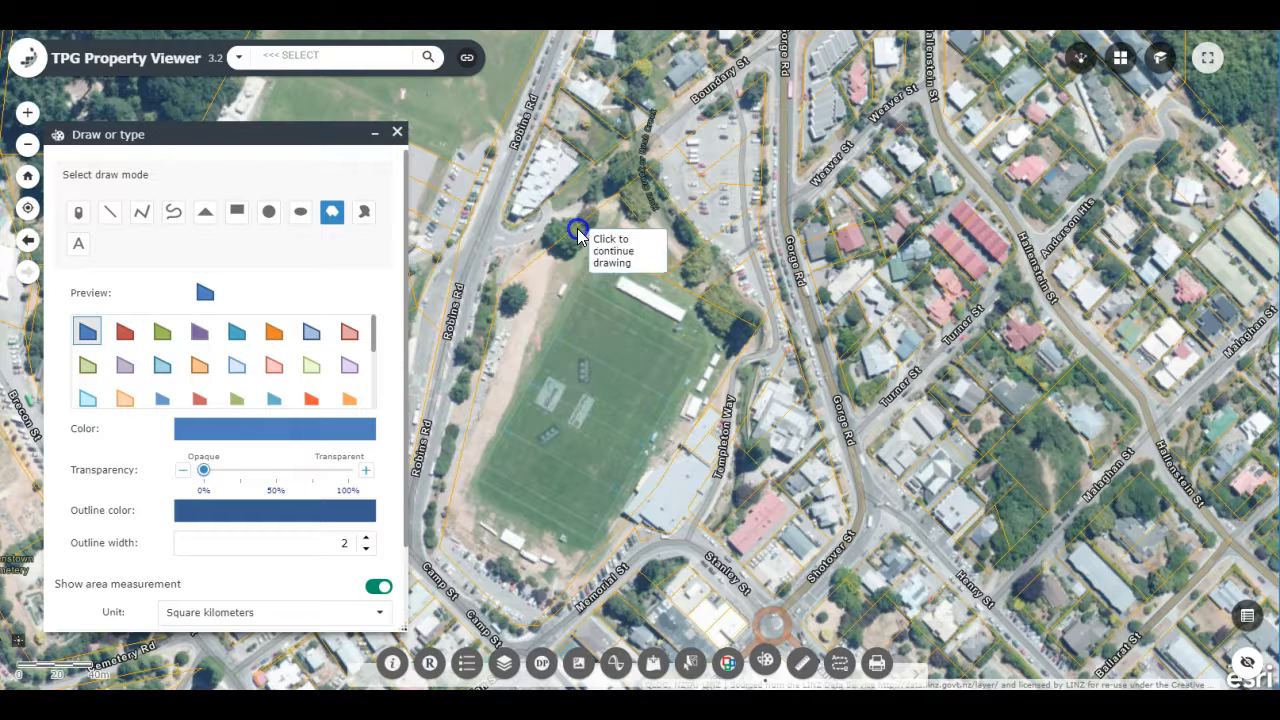
left_click(497, 298)
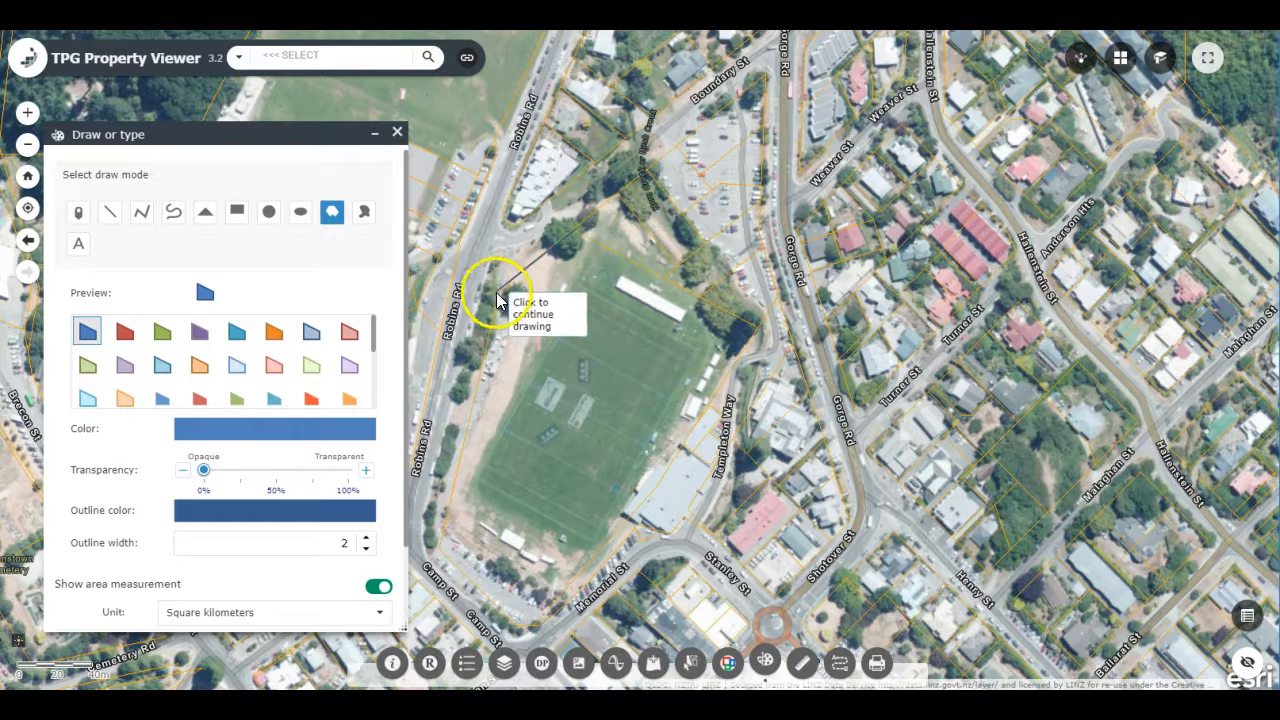
left_click(445, 548)
left_click(560, 604)
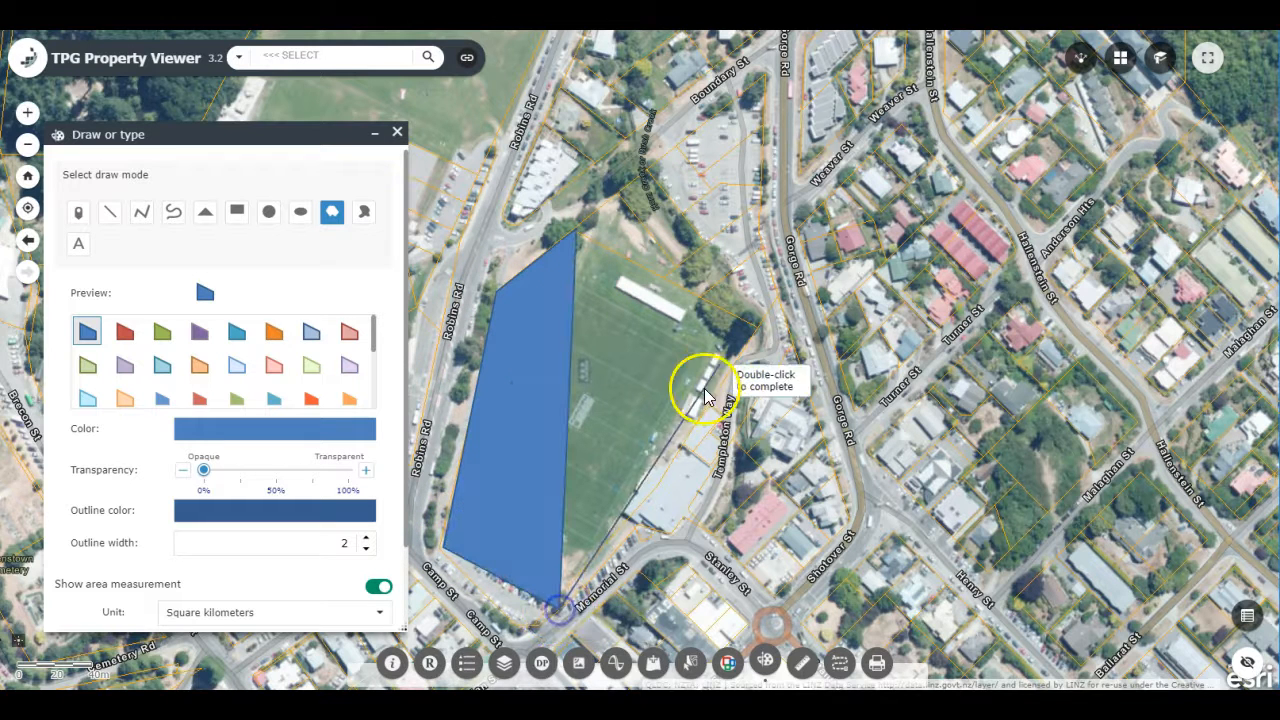
left_click(763, 331)
double_click(763, 331)
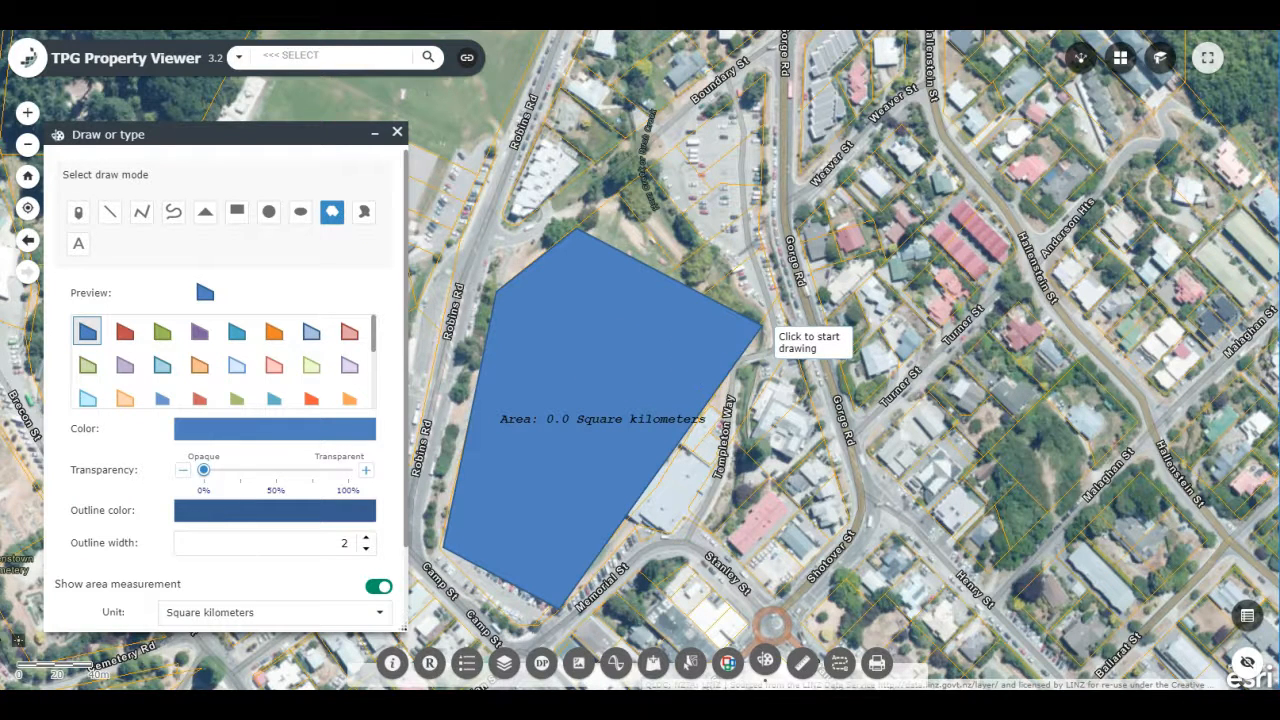
Step: Clear the polygon drawing from the map and close the drawing tool
left_click_drag(404, 296, 413, 395)
left_click(300, 598)
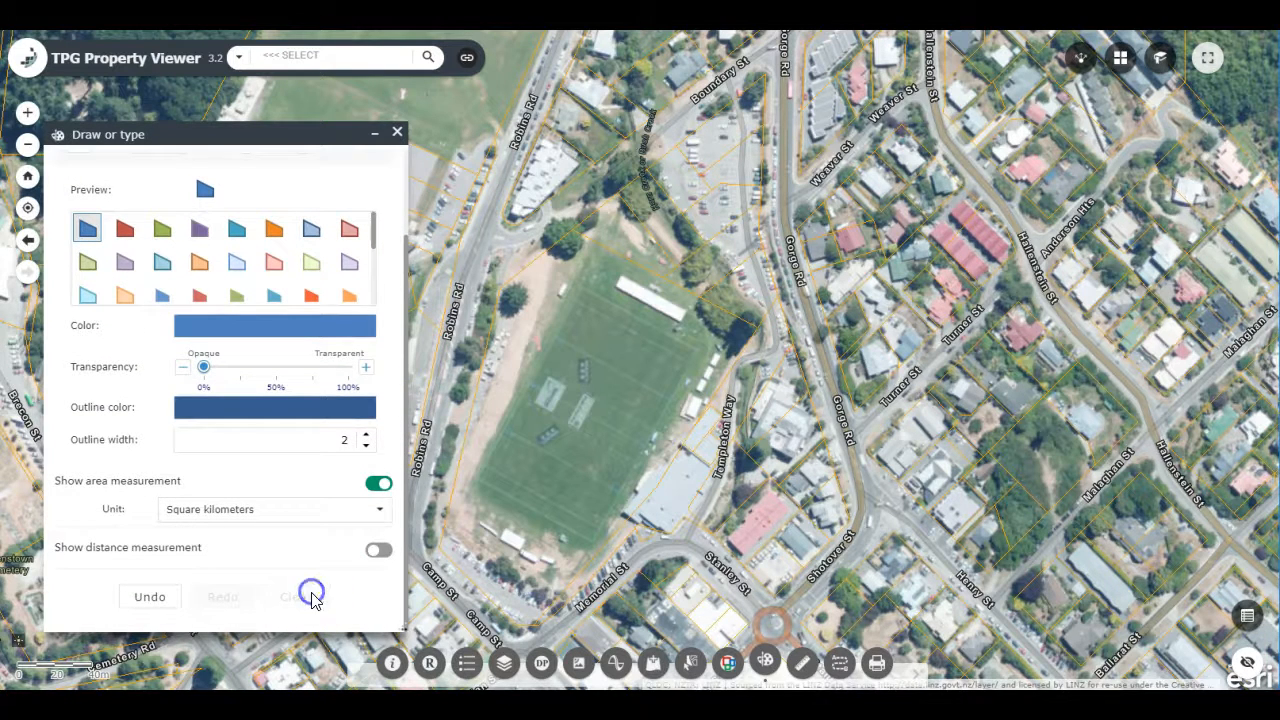
left_click(397, 133)
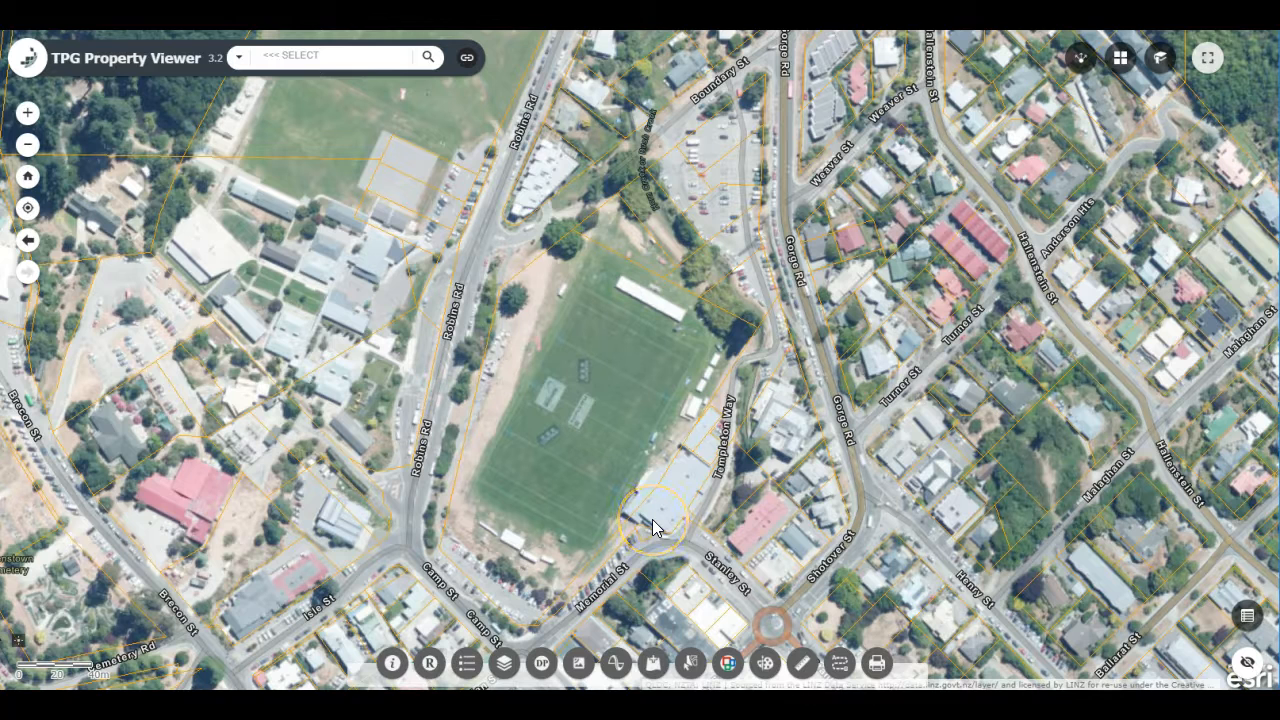
Step: Select the sports field's parcel and the adjoining parcels to its north in the NZ Primary Land Parcels layer
left_click(694, 667)
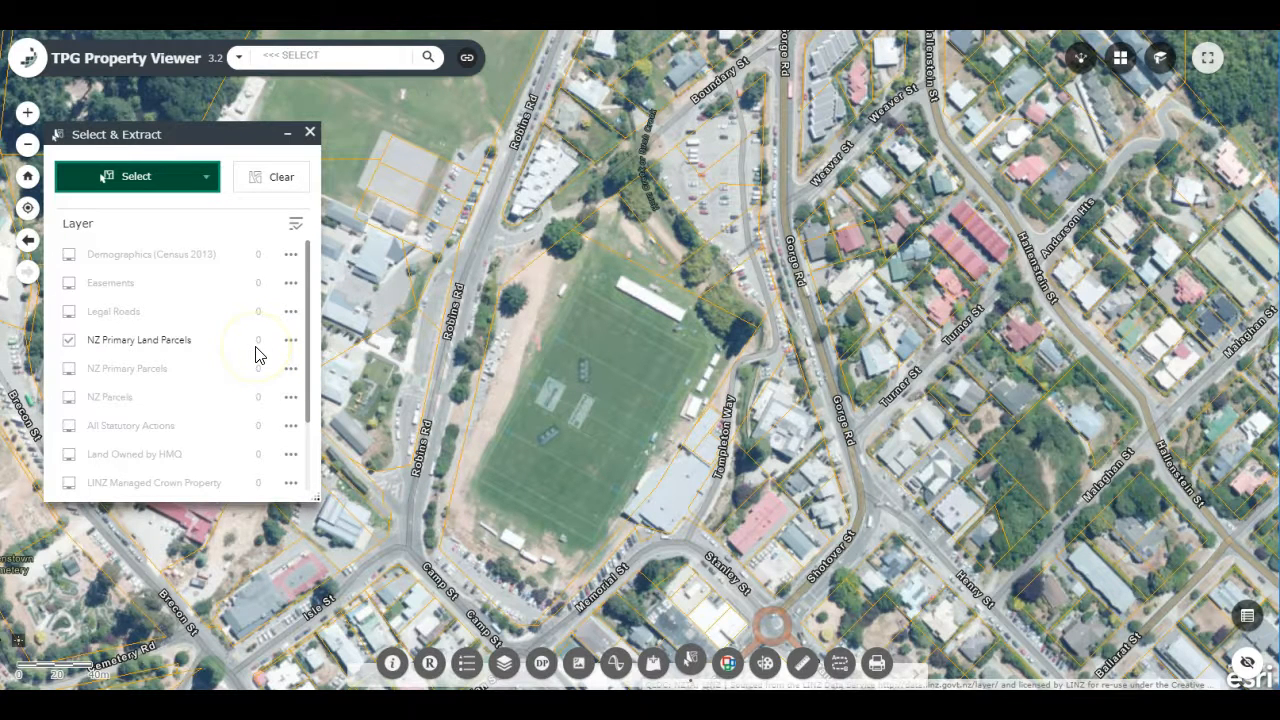
left_click_drag(543, 386, 582, 416)
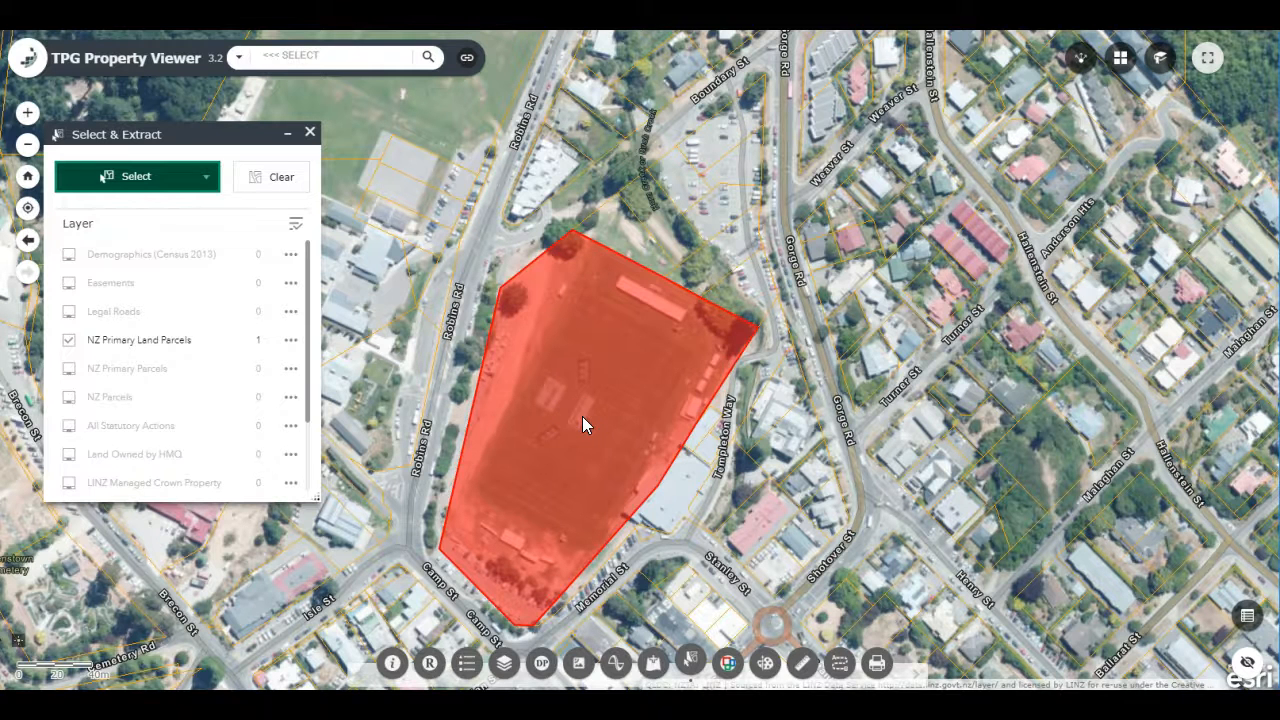
left_click_drag(550, 162, 603, 170)
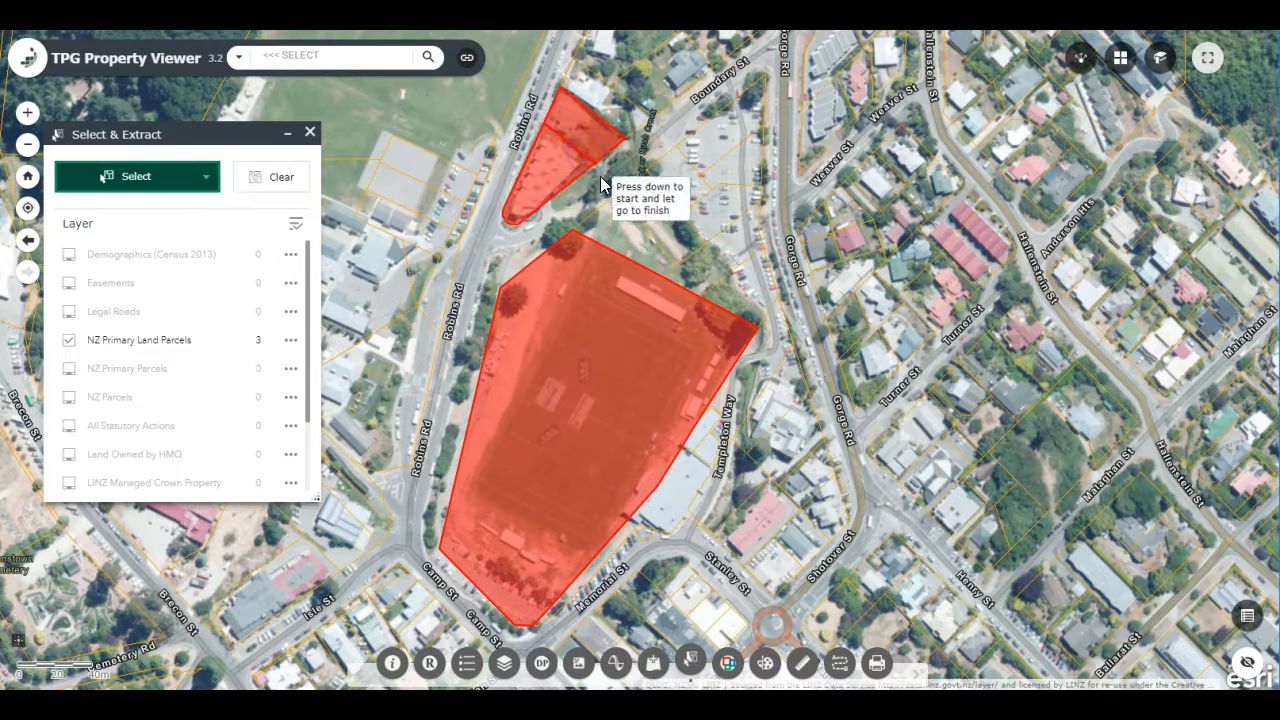
left_click_drag(571, 102, 587, 122)
left_click_drag(641, 213, 661, 230)
left_click_drag(710, 271, 744, 307)
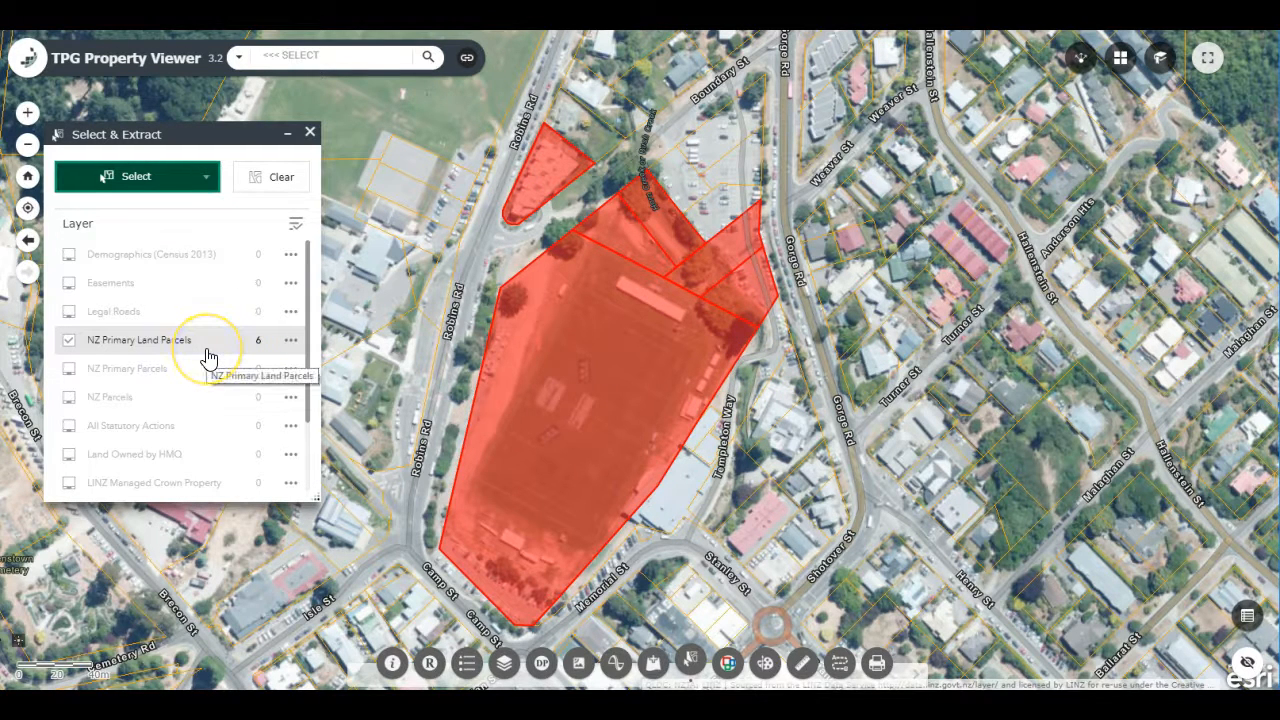
Step: View the Survey Area statistics of the selected land parcels, highlight the sum of values, then dismiss the statistics
left_click(291, 342)
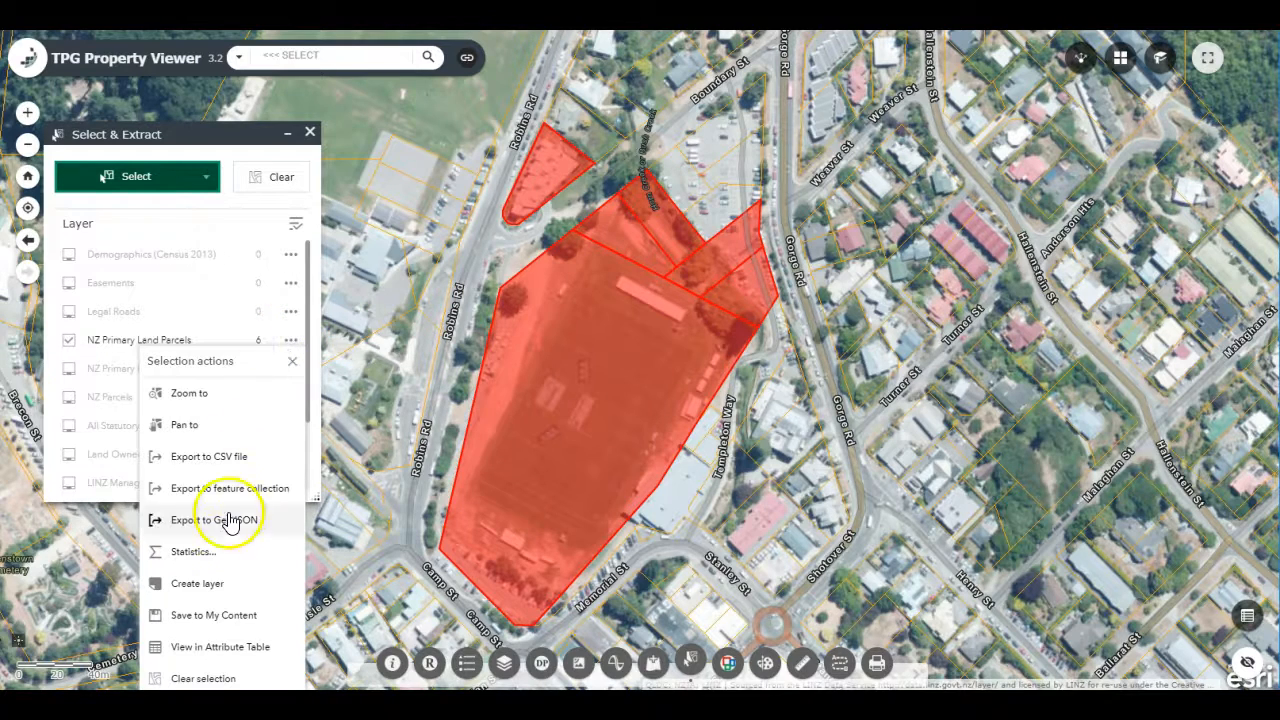
left_click(220, 553)
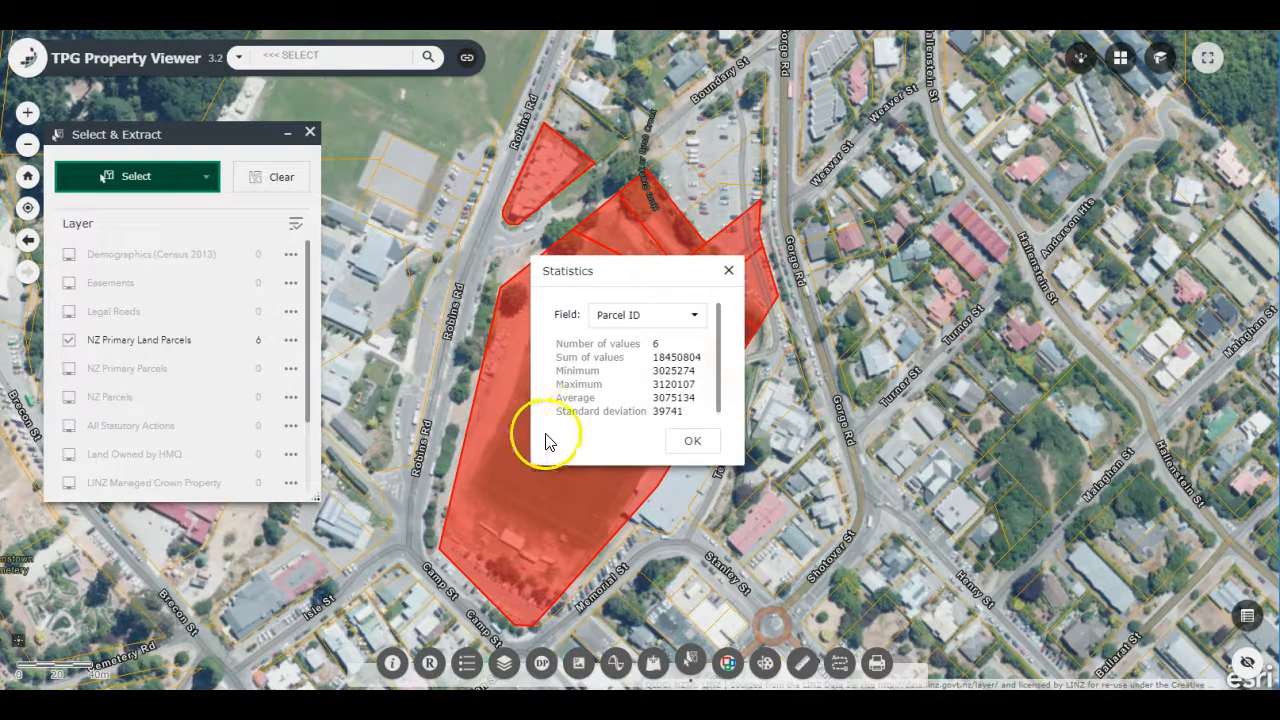
left_click(693, 324)
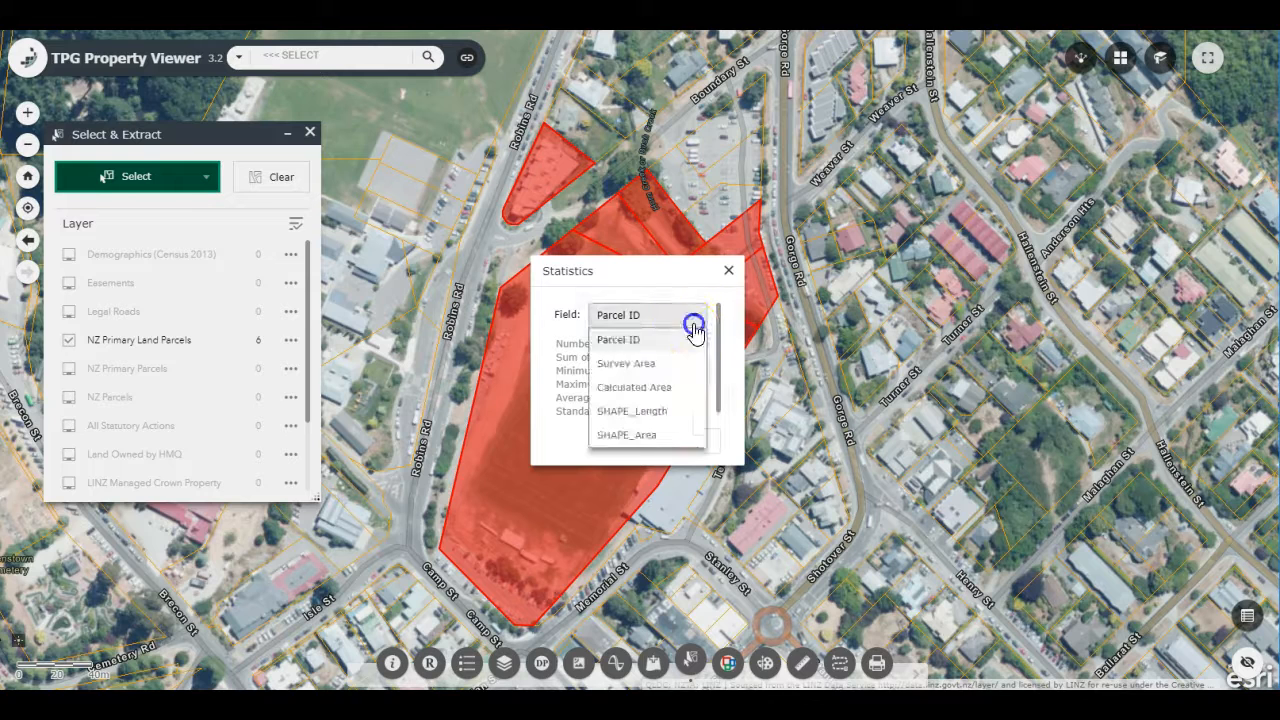
left_click(662, 363)
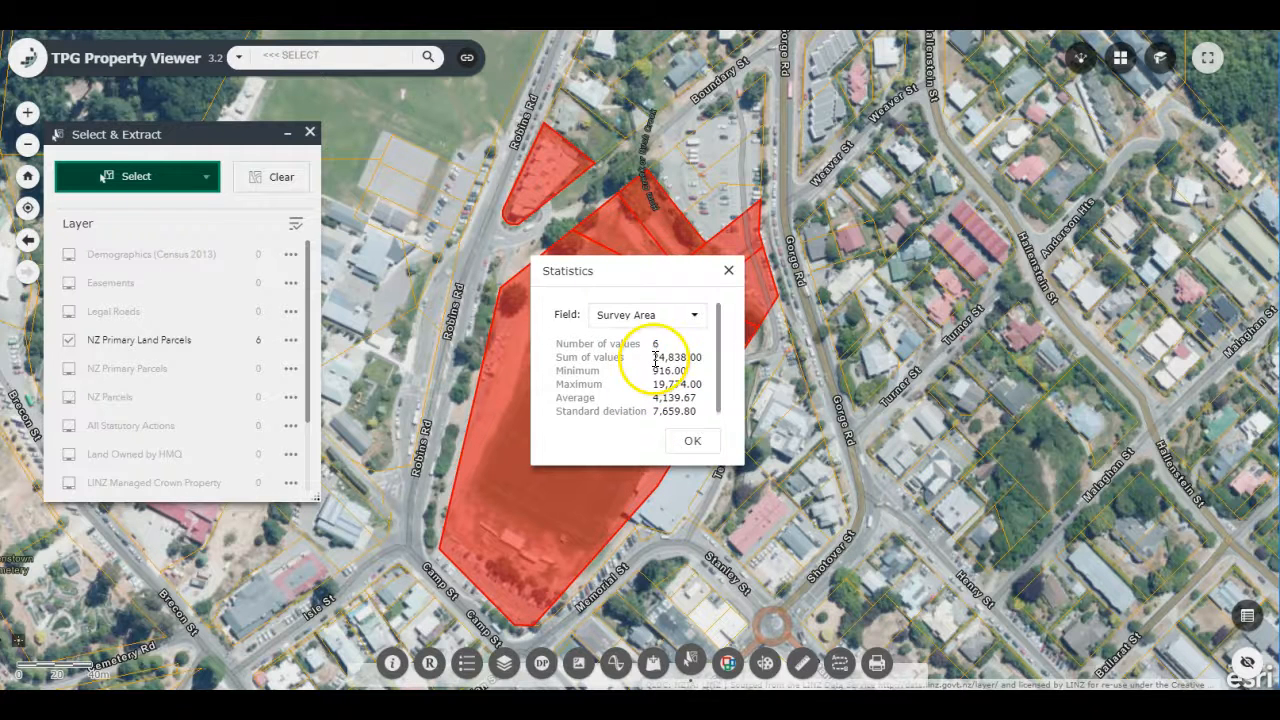
left_click_drag(694, 358, 709, 360)
left_click(697, 360)
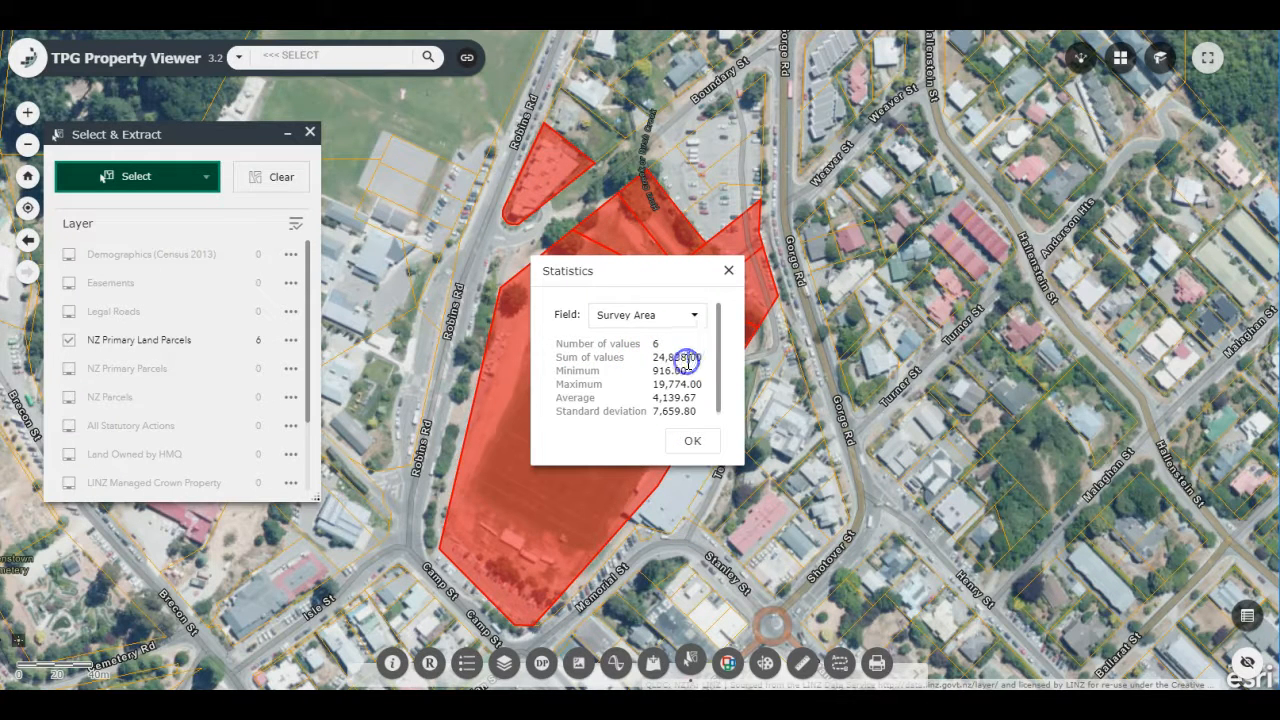
left_click(688, 441)
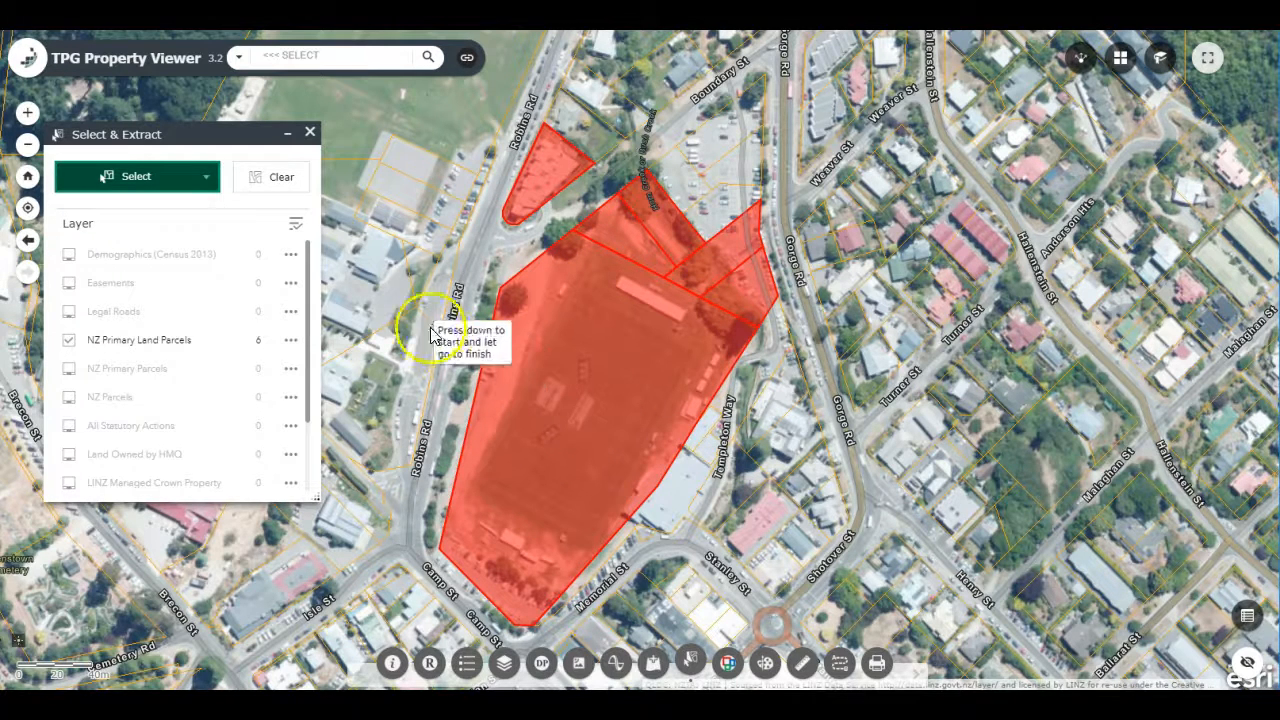
Step: Clear the parcel selection and close the Select & Extract tool
left_click(272, 190)
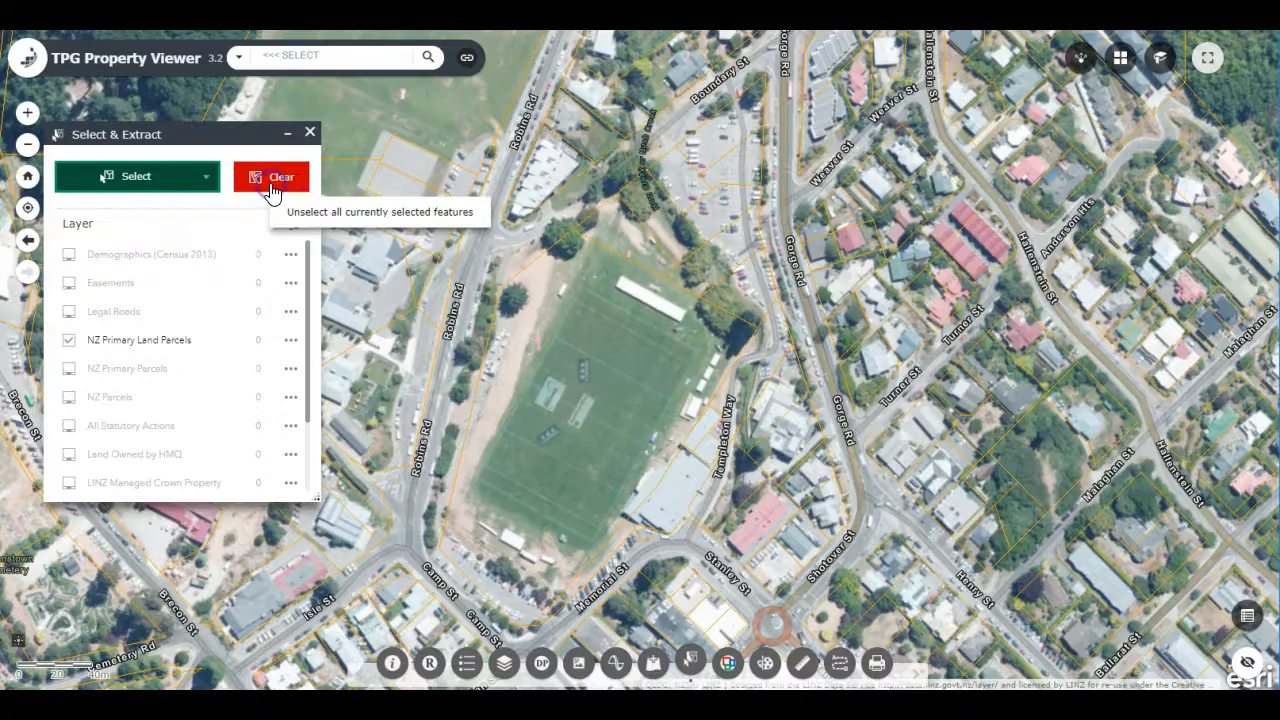
left_click(310, 132)
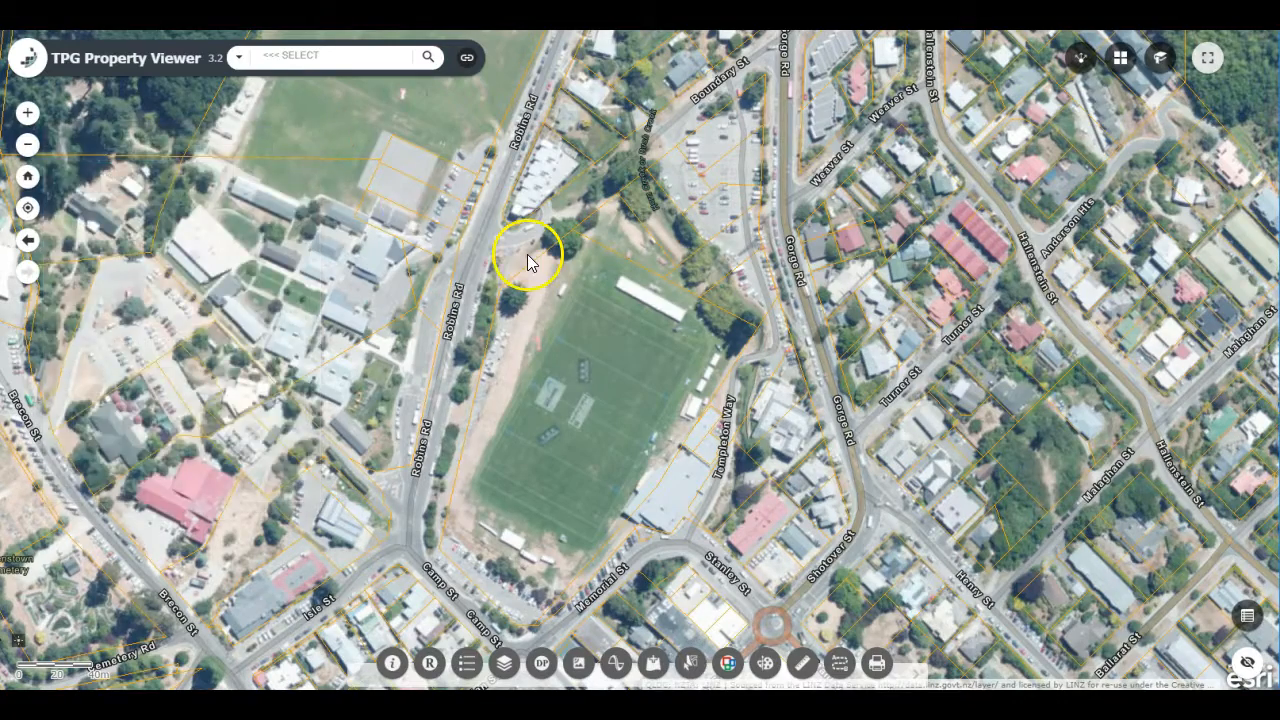
Step: Open the NZ Primary Parcels attribute table for a wider map extent reaching east of the sports field
scroll(528, 255, "down", 1)
left_click_drag(531, 239, 548, 342)
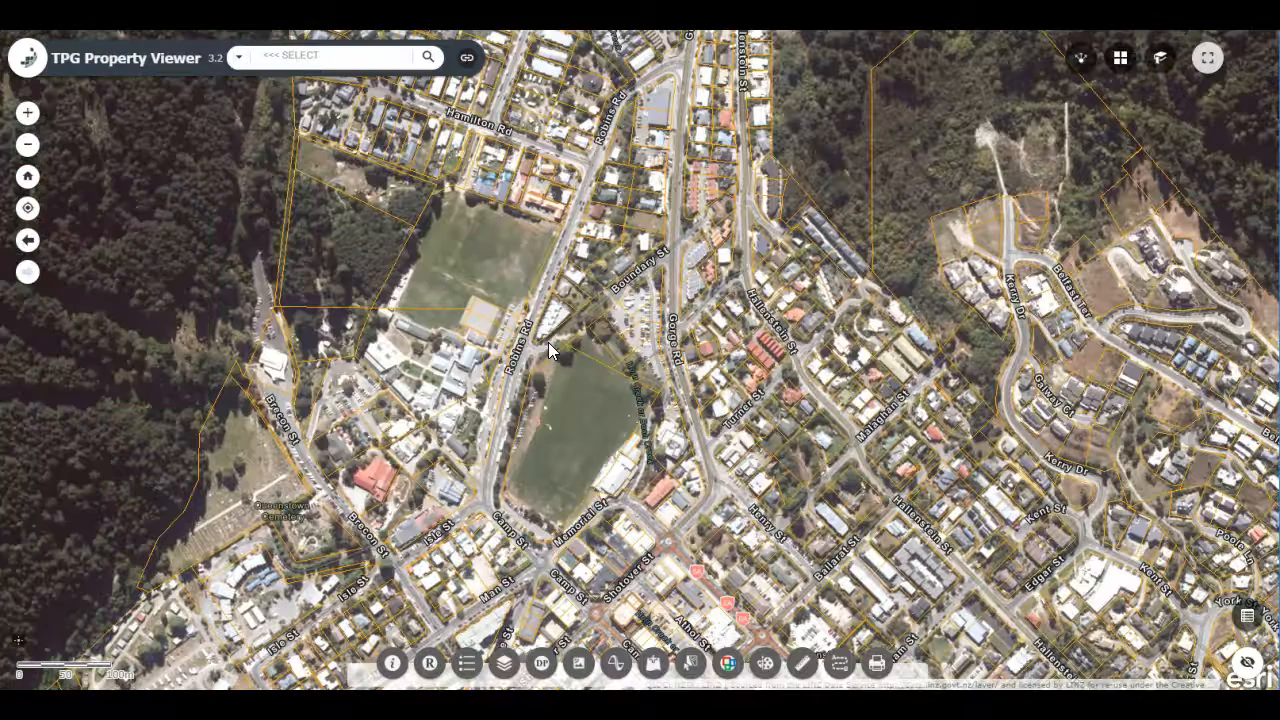
mouse_move(548, 342)
left_mouse_down()
mouse_move(546, 357)
mouse_move(609, 340)
left_mouse_up()
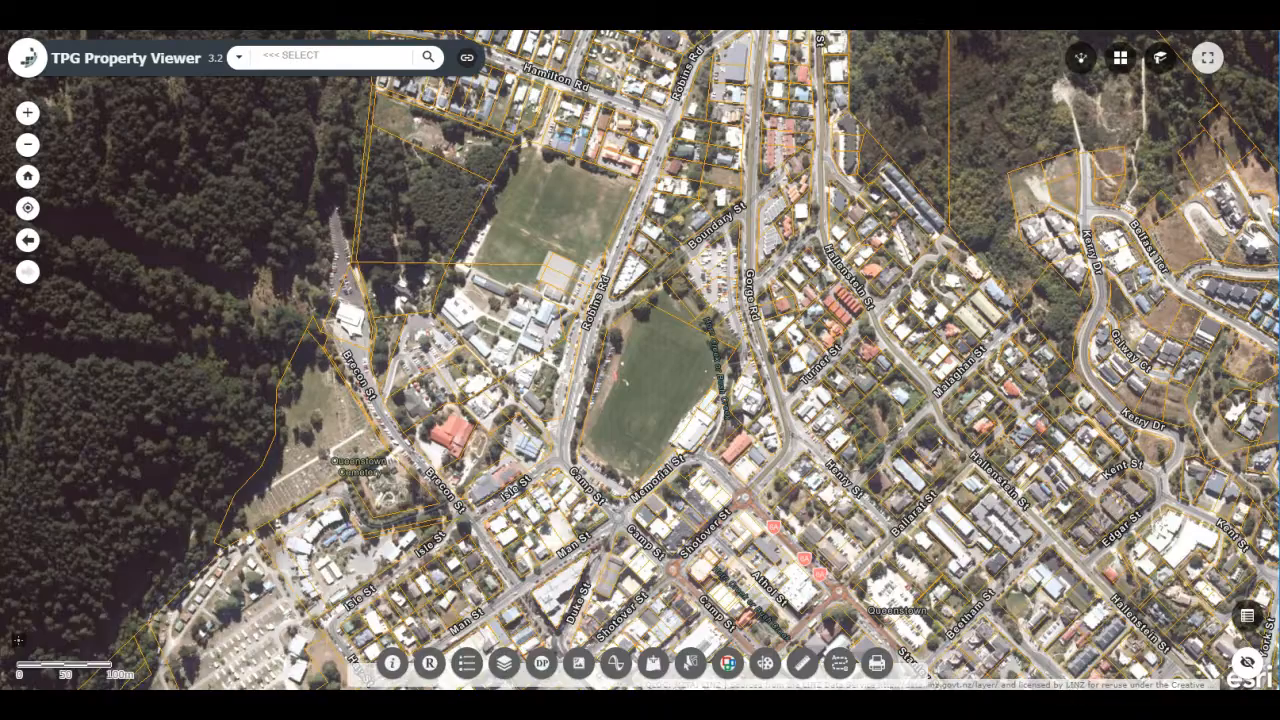
left_click(1247, 616)
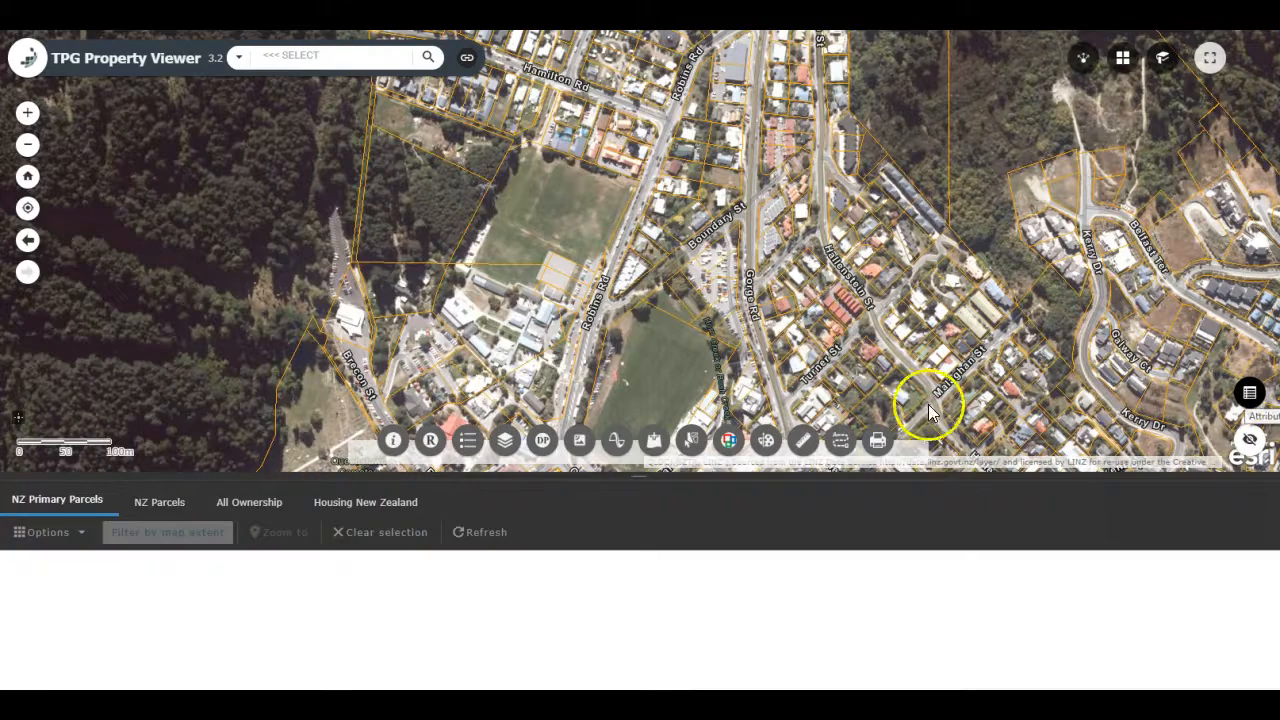
mouse_move(596, 392)
left_mouse_down()
mouse_move(651, 291)
mouse_move(607, 235)
left_mouse_up()
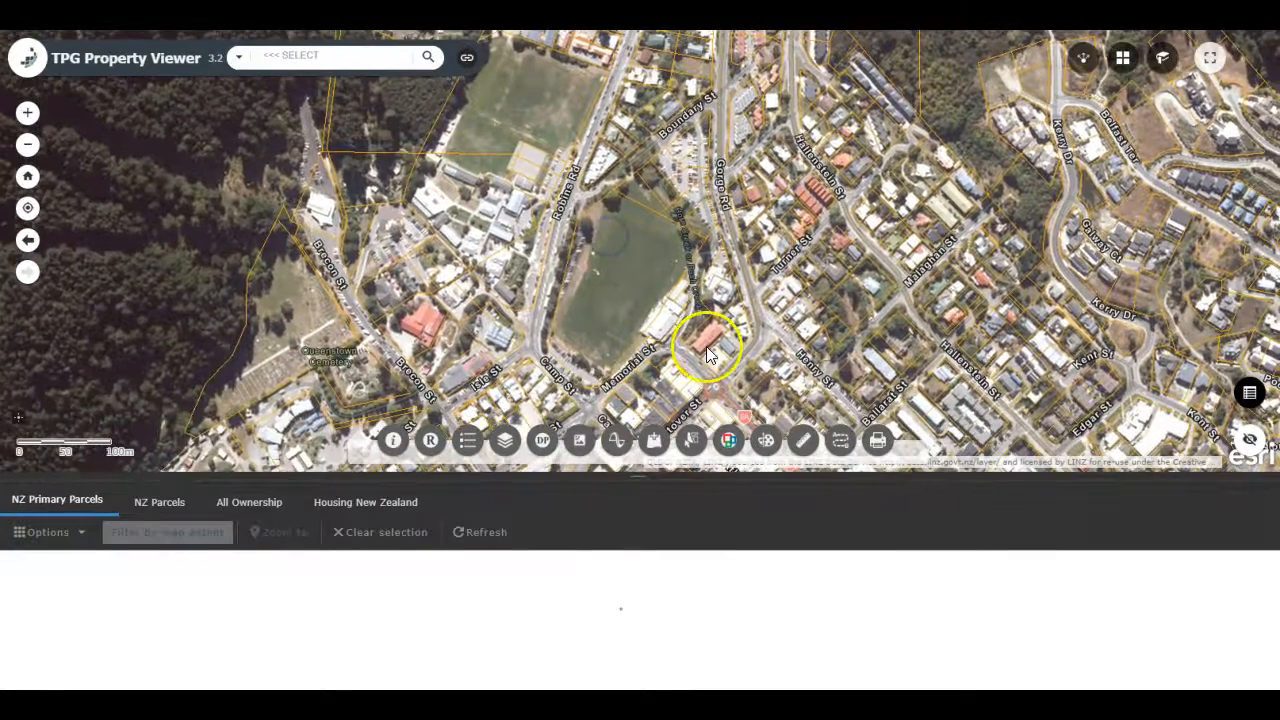
left_click(682, 229)
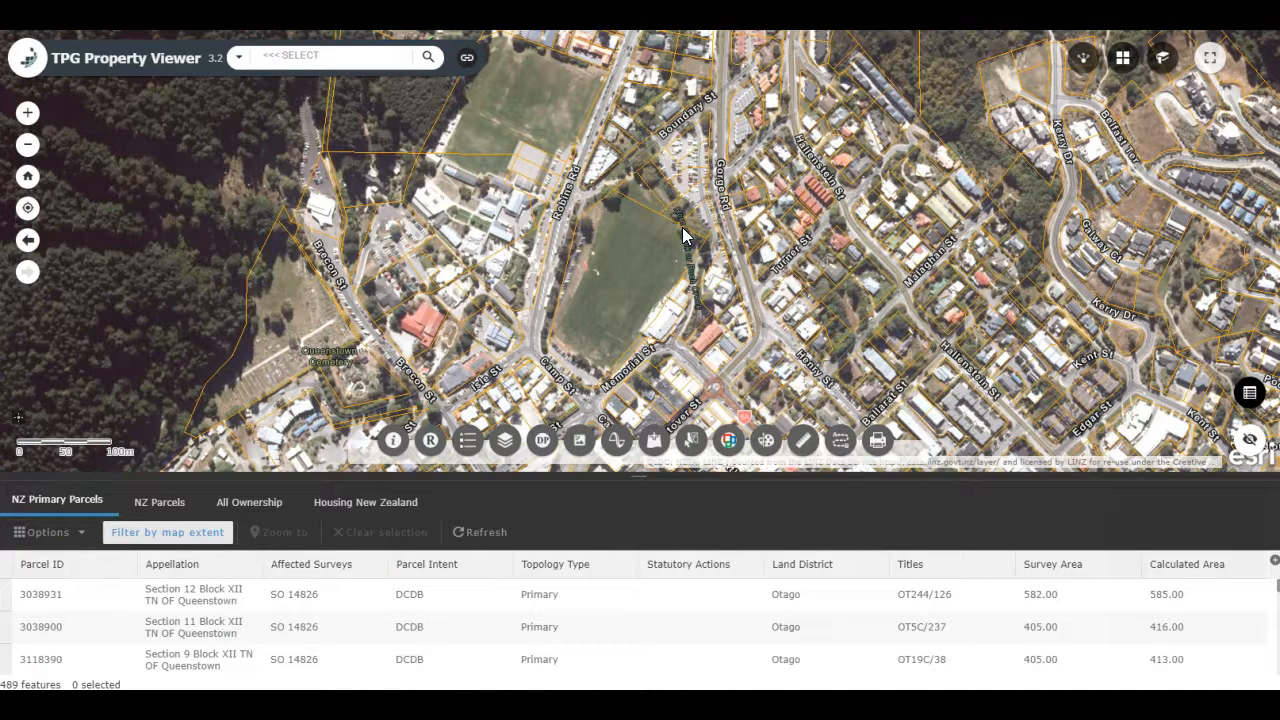
mouse_move(700, 229)
left_mouse_down()
mouse_move(573, 229)
mouse_move(600, 229)
mouse_move(607, 243)
left_mouse_up()
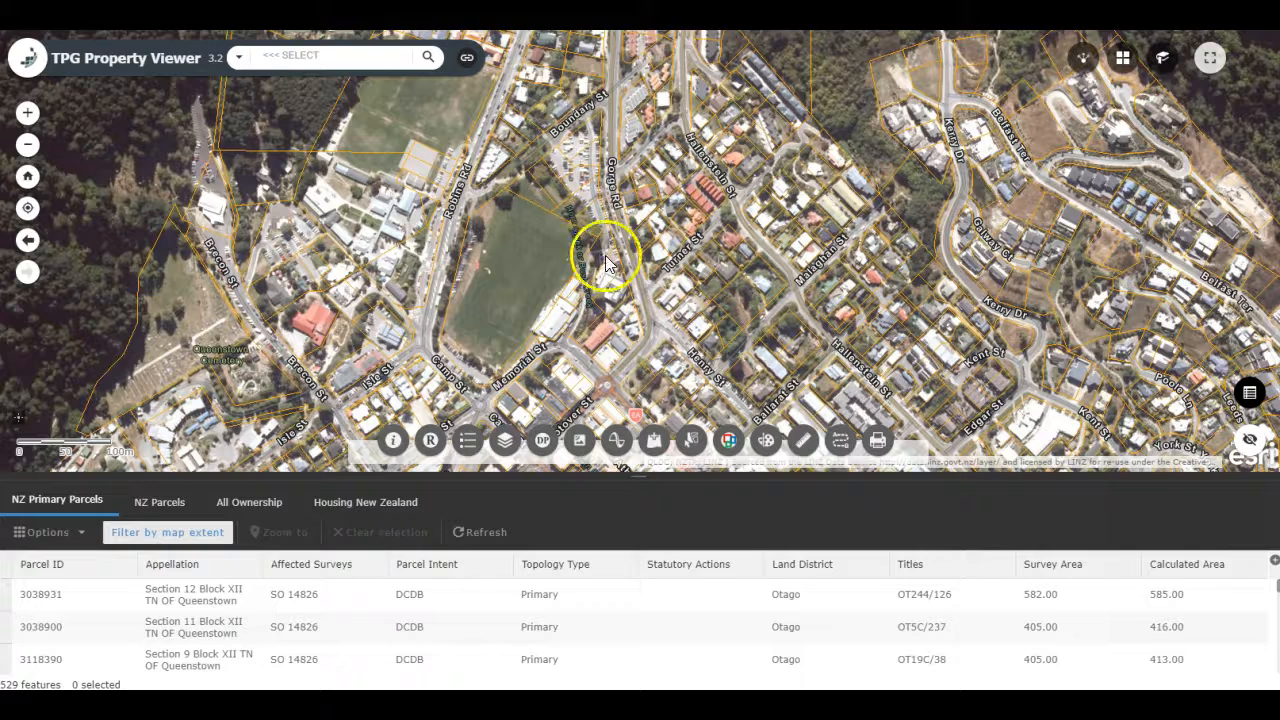
Step: Sort the parcel records by Survey Area ascending, then descending, and look through the largest parcels
left_click(1063, 570)
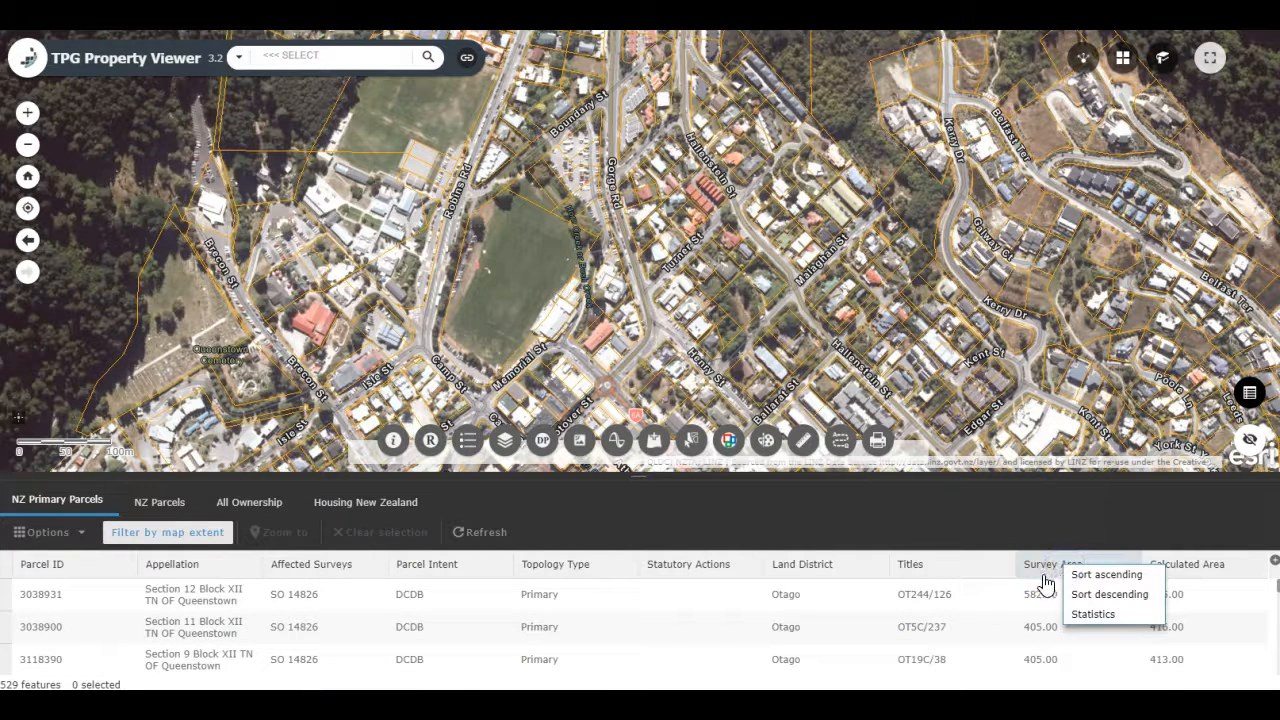
left_click(1079, 575)
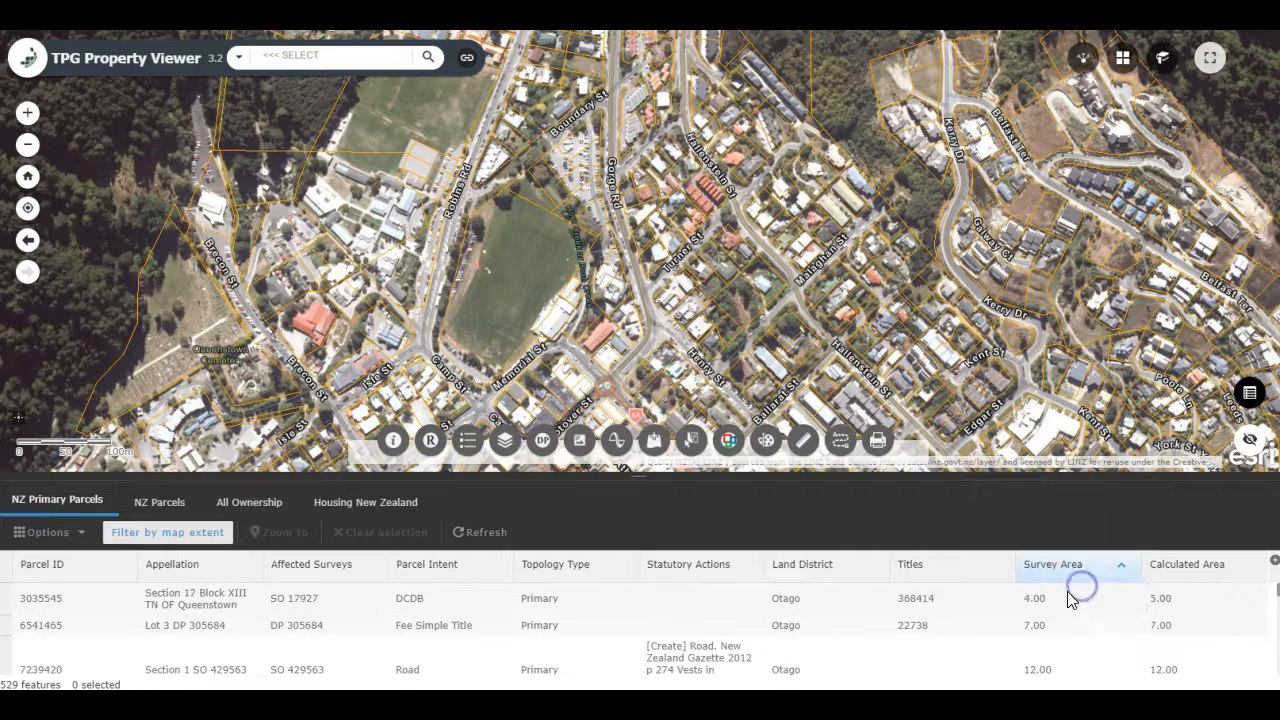
left_click(1055, 564)
left_click(1086, 588)
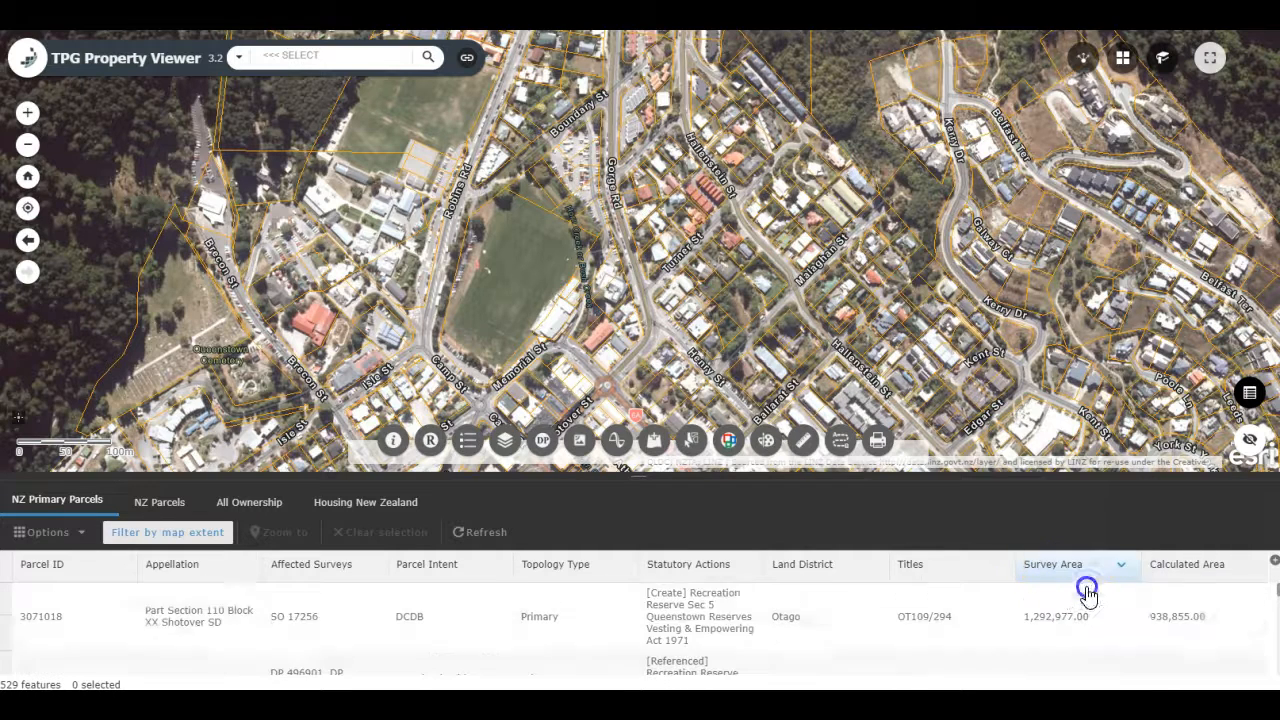
scroll(1060, 610, "down", 5)
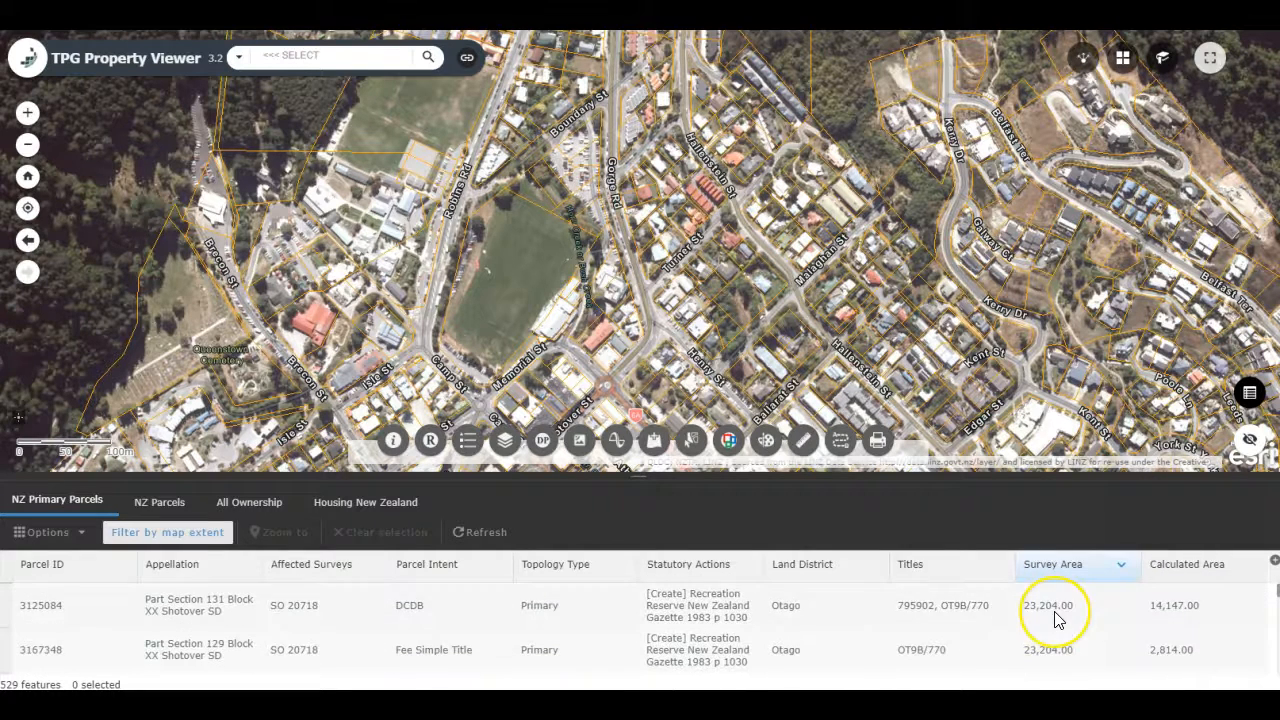
scroll(1055, 621, "down", 2)
scroll(1055, 621, "up", 10)
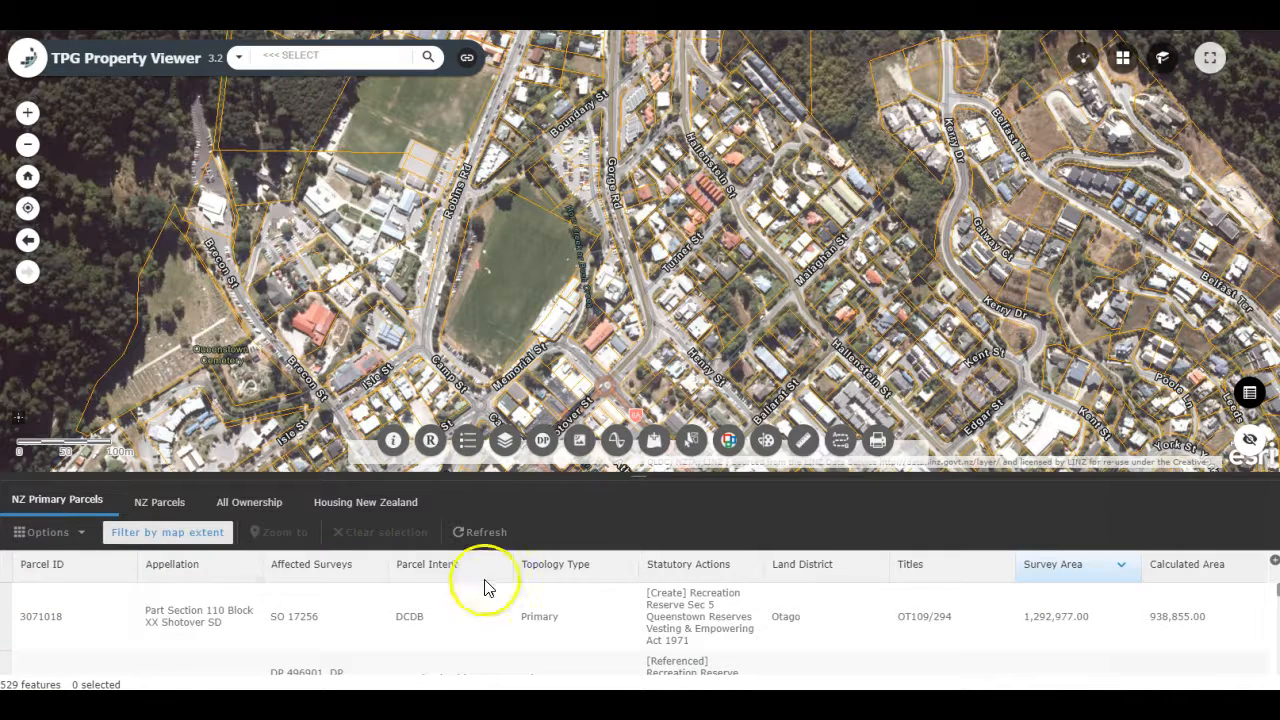
Step: Filter the NZ Primary Parcels records to those whose Survey Area (sqm) is at least 1000
left_click(50, 531)
left_click(48, 607)
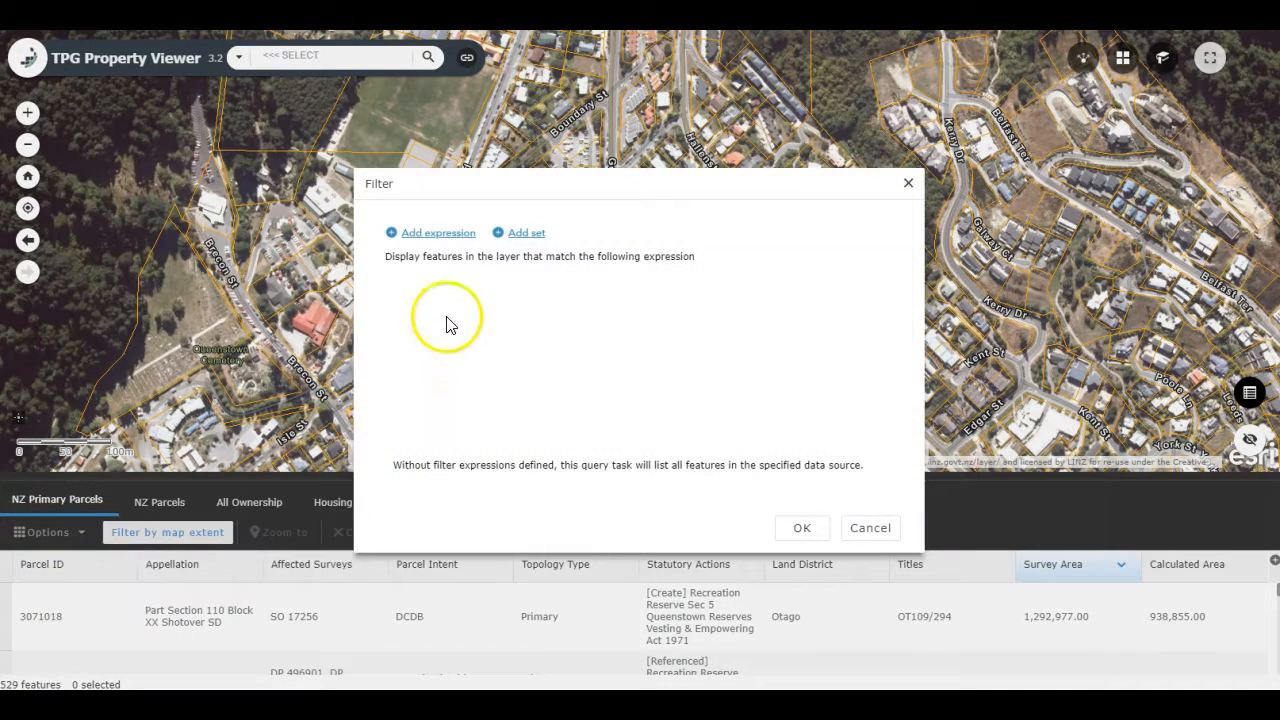
left_click(438, 233)
left_click(506, 293)
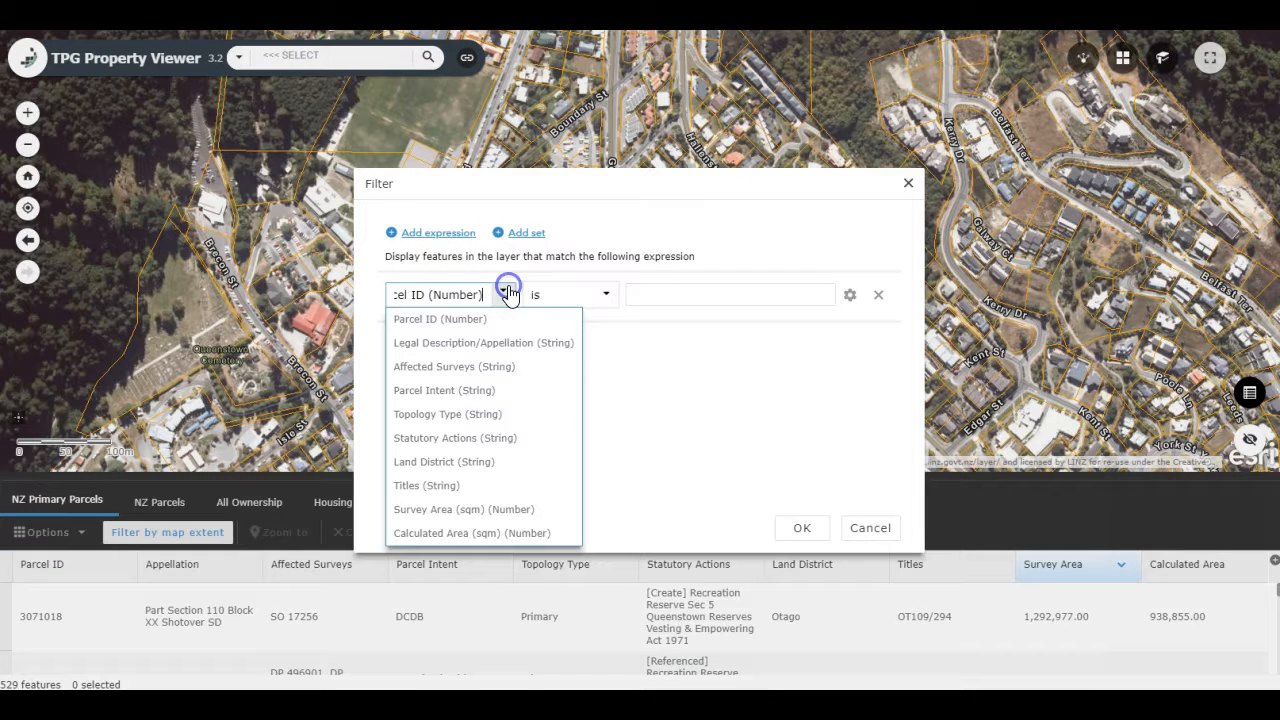
left_click(465, 510)
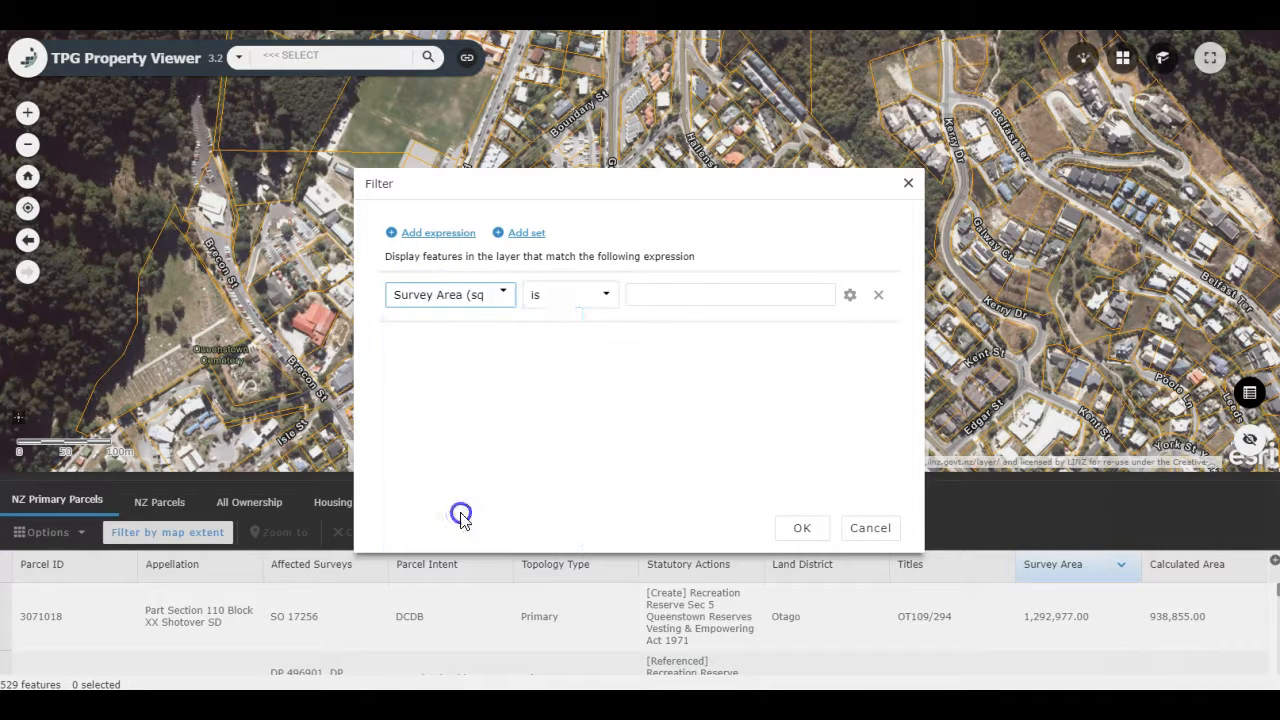
left_click(614, 294)
left_click(586, 366)
left_click(653, 293)
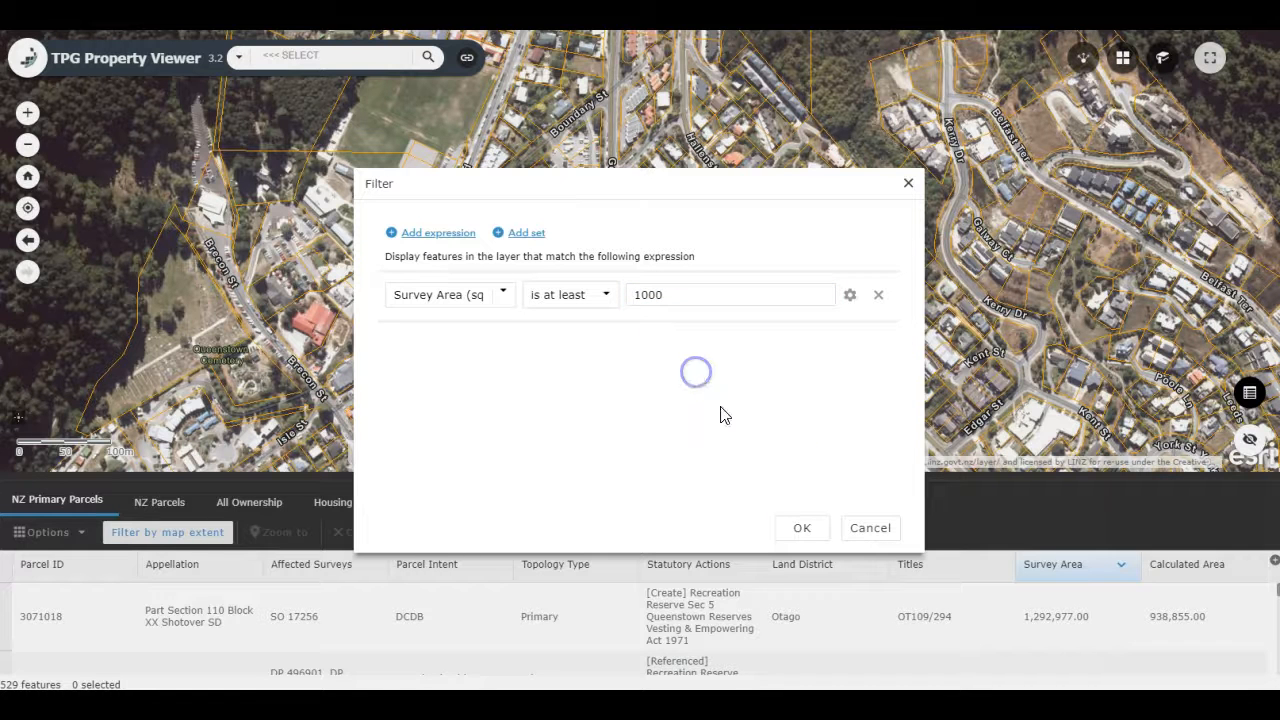
left_click(806, 528)
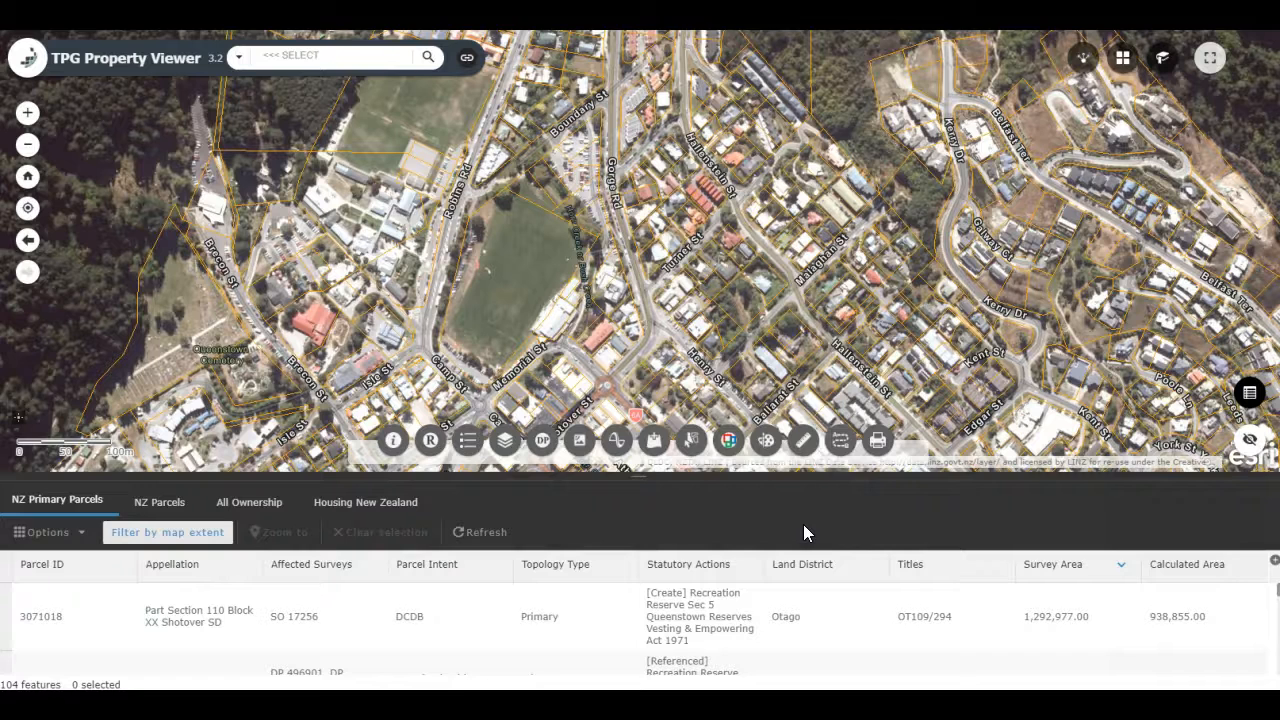
Step: Sort the filtered parcels by Survey Area ascending and look through the records
left_click(1072, 566)
left_click(1088, 604)
scroll(1052, 654, "down", 1)
scroll(1052, 654, "down", 6)
scroll(1052, 655, "up", 7)
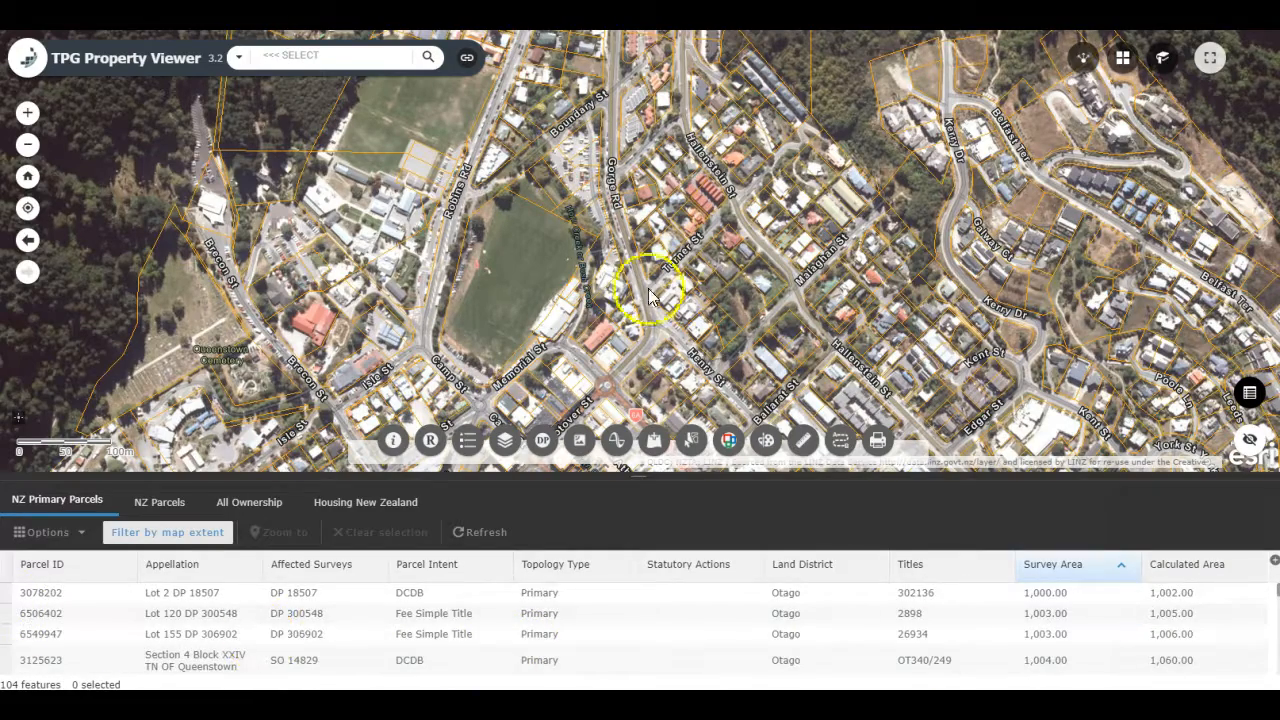
Step: Locate the Section 1 Block XXIV TN OF Queenstown parcel on the map from its record, and clear the selection
scroll(580, 270, "up", 2)
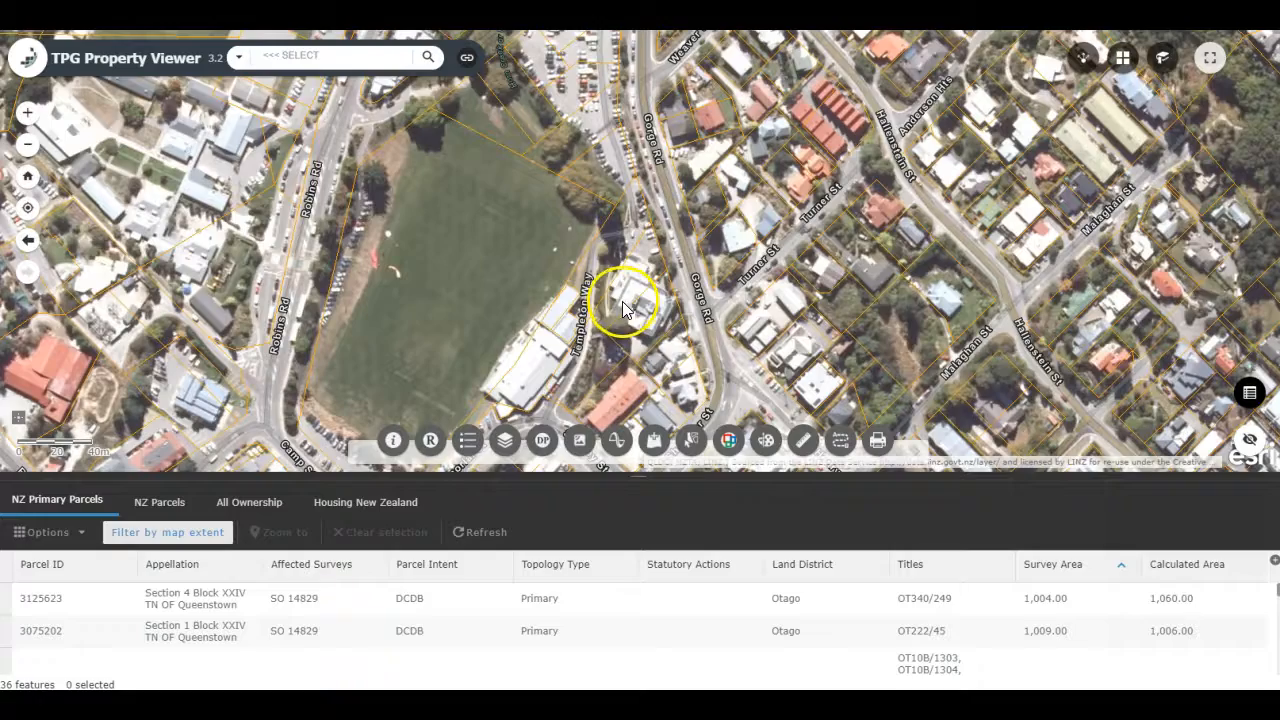
left_click_drag(660, 340, 653, 318)
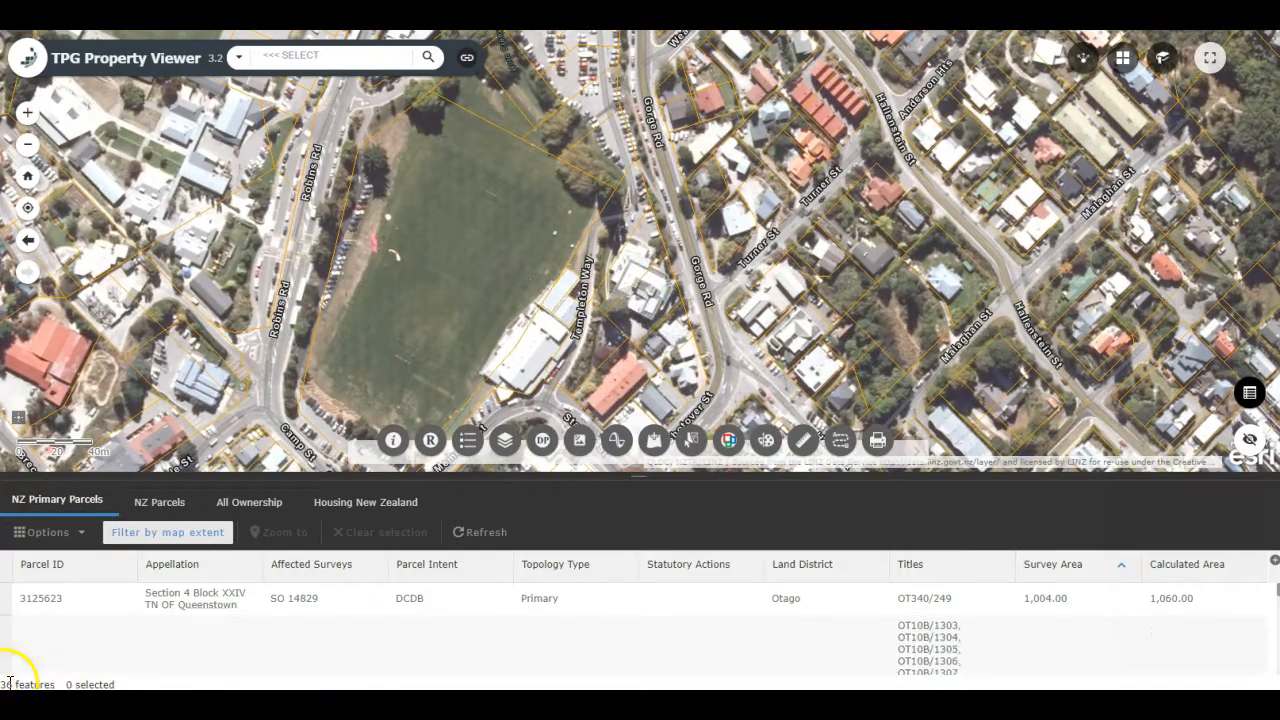
scroll(623, 336, "down", 2)
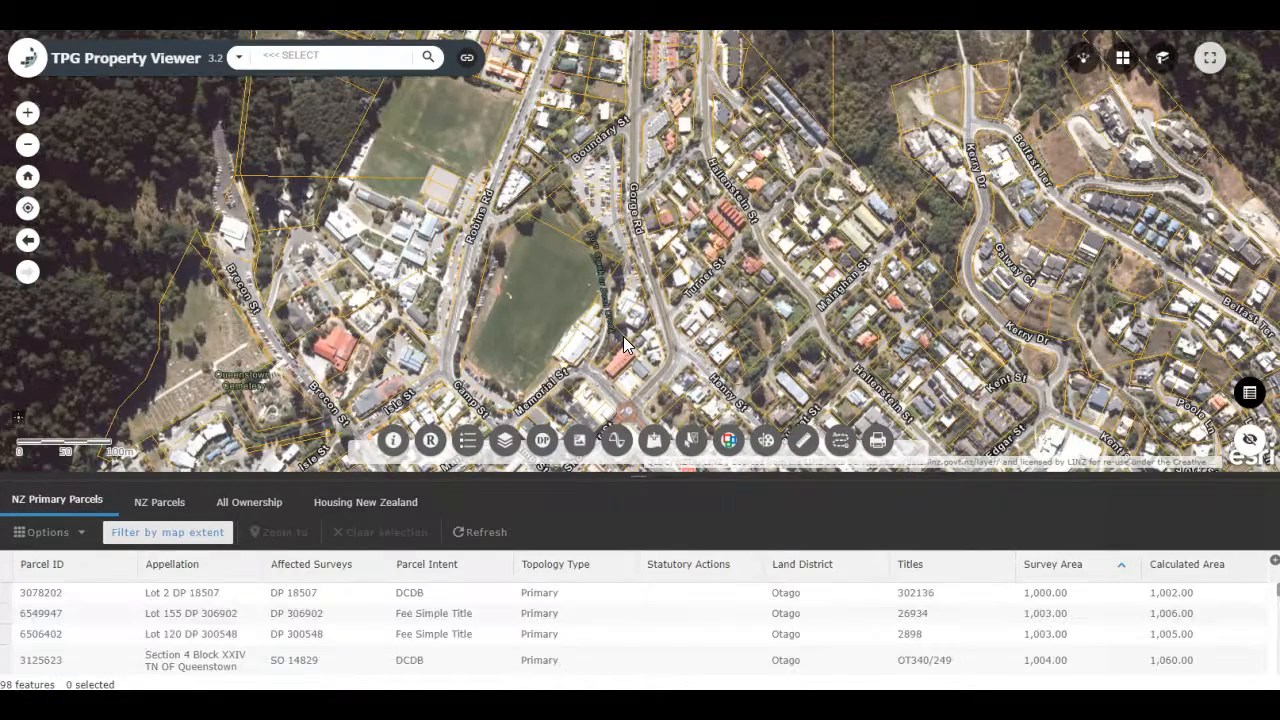
scroll(623, 336, "up", 2)
left_click_drag(601, 333, 693, 313)
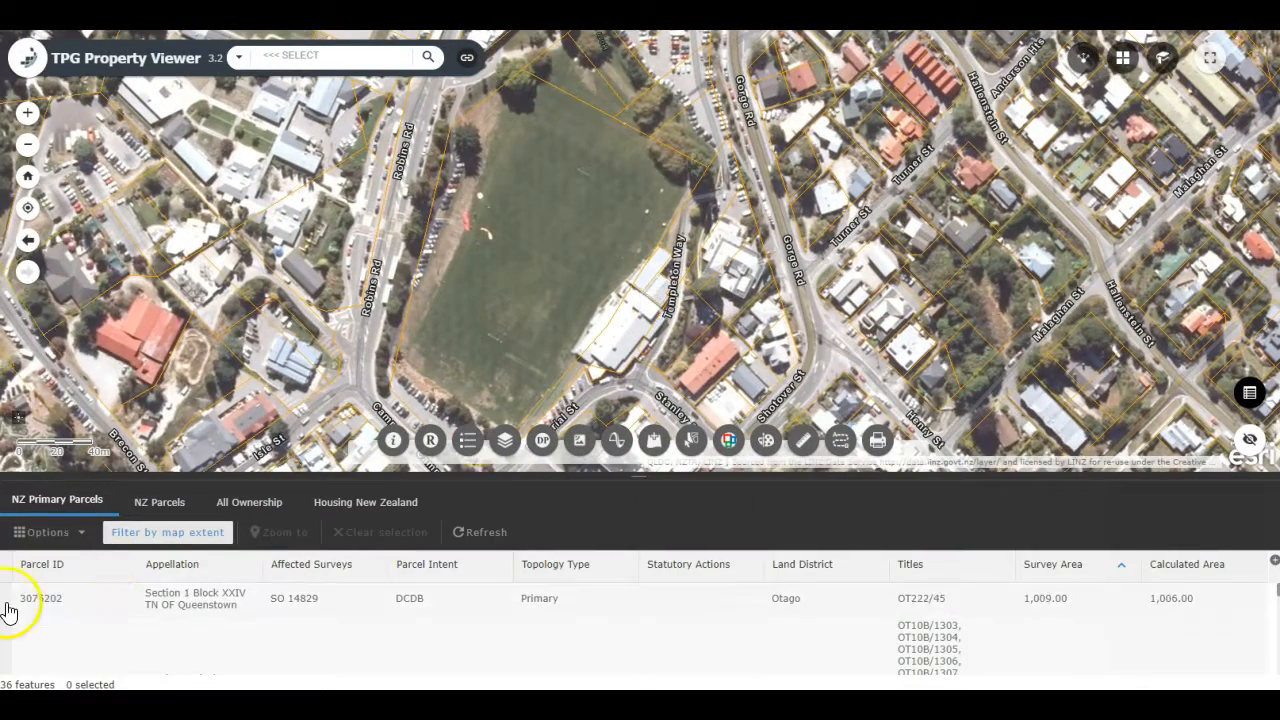
left_click(12, 598)
left_click_drag(624, 101, 629, 208)
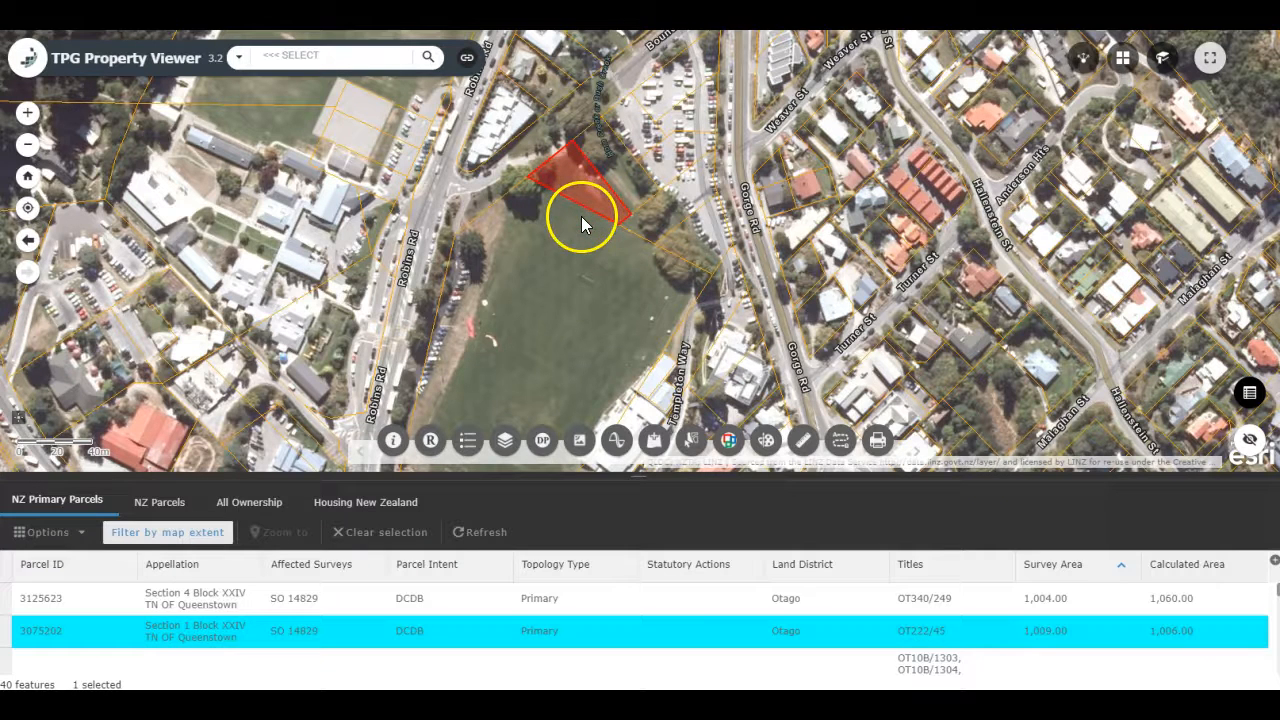
left_click(346, 532)
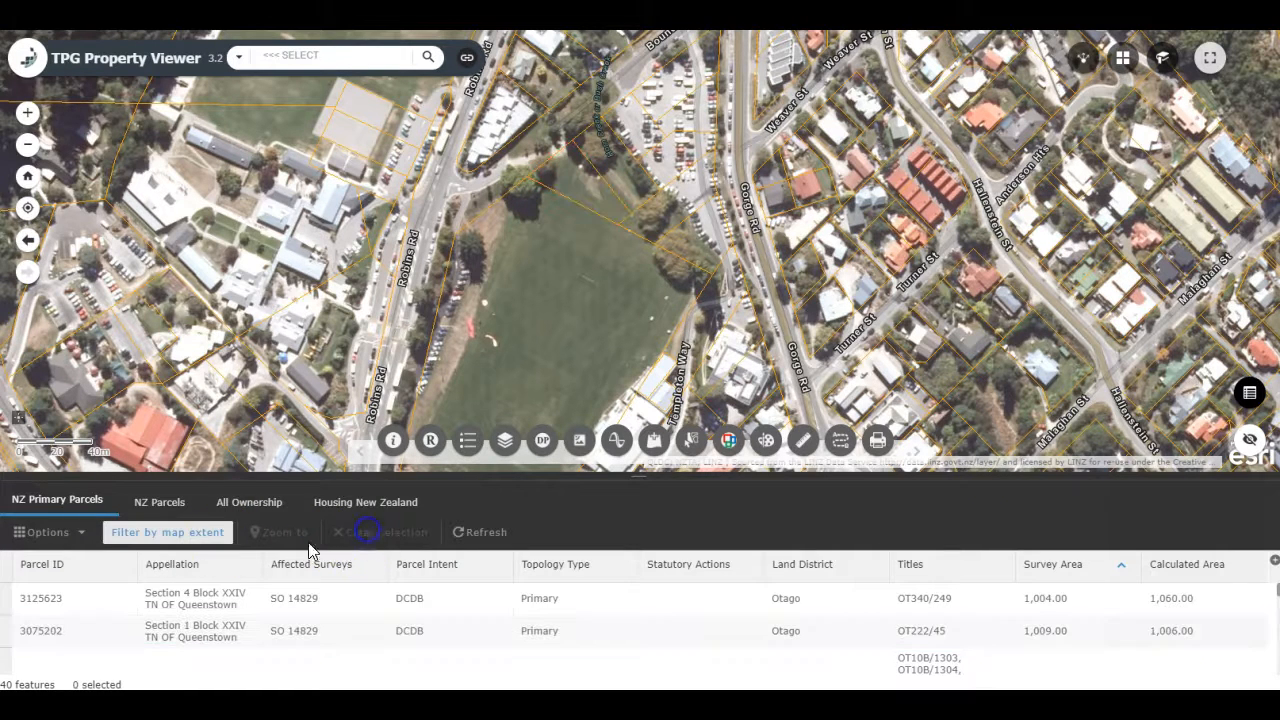
Step: Enlarge the records table and select the six parcels from Section 4 Block XXIV through Section 8 Block XLIX
left_click_drag(309, 476, 313, 363)
left_click_drag(8, 488, 8, 523)
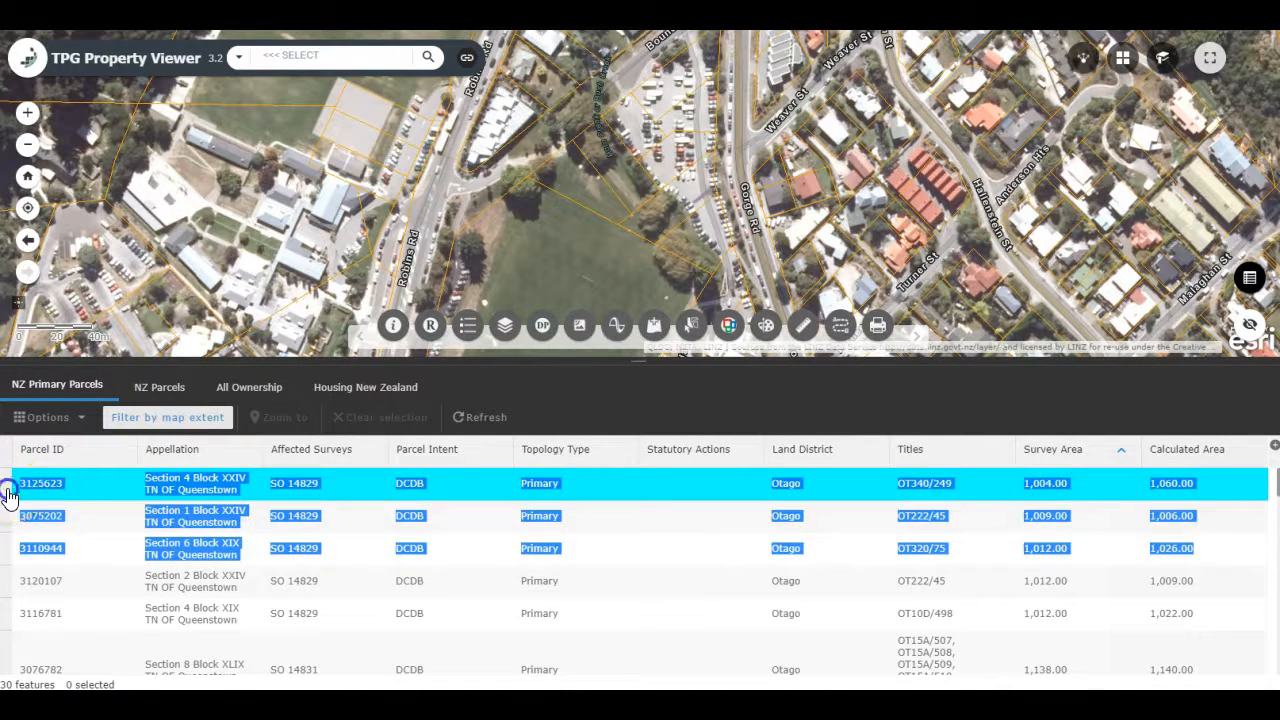
left_click(8, 495)
left_click(7, 656, "shift")
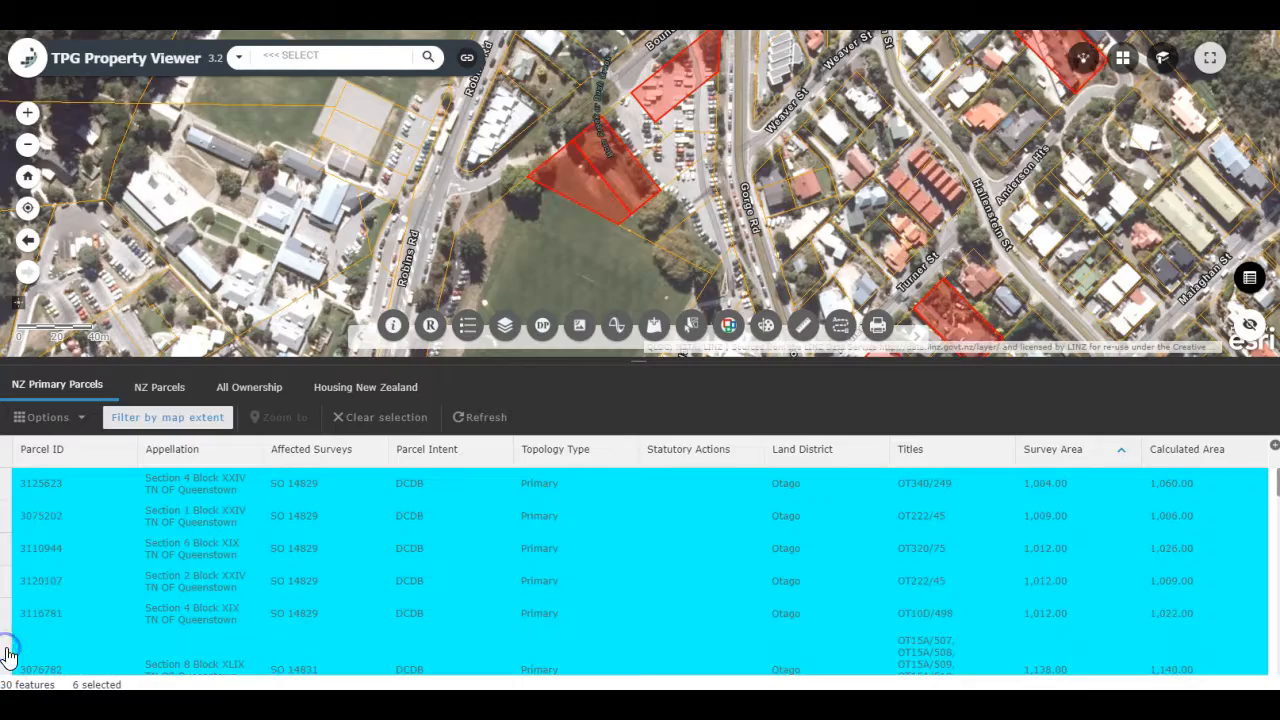
scroll(600, 271, "down", 2)
left_click_drag(710, 258, 638, 207)
Step: Show only the selected parcel records and export them to a CSV file
left_click(84, 417)
left_click(79, 474)
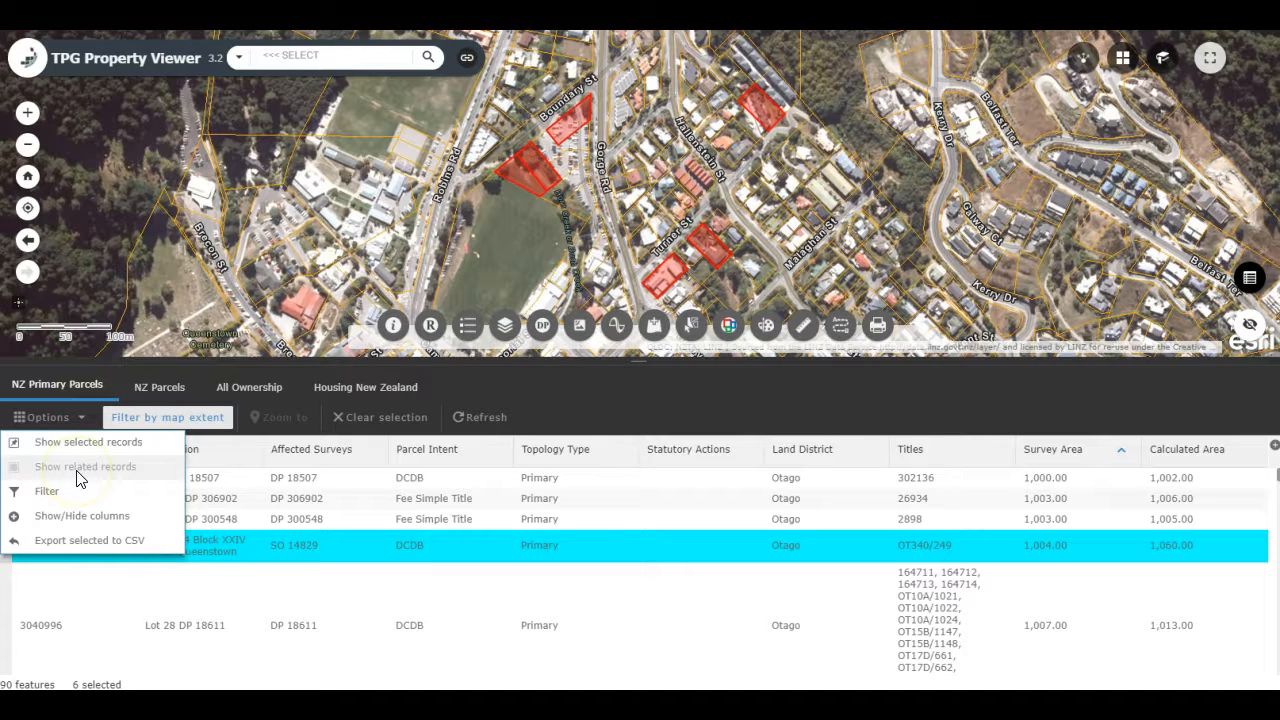
left_click(82, 442)
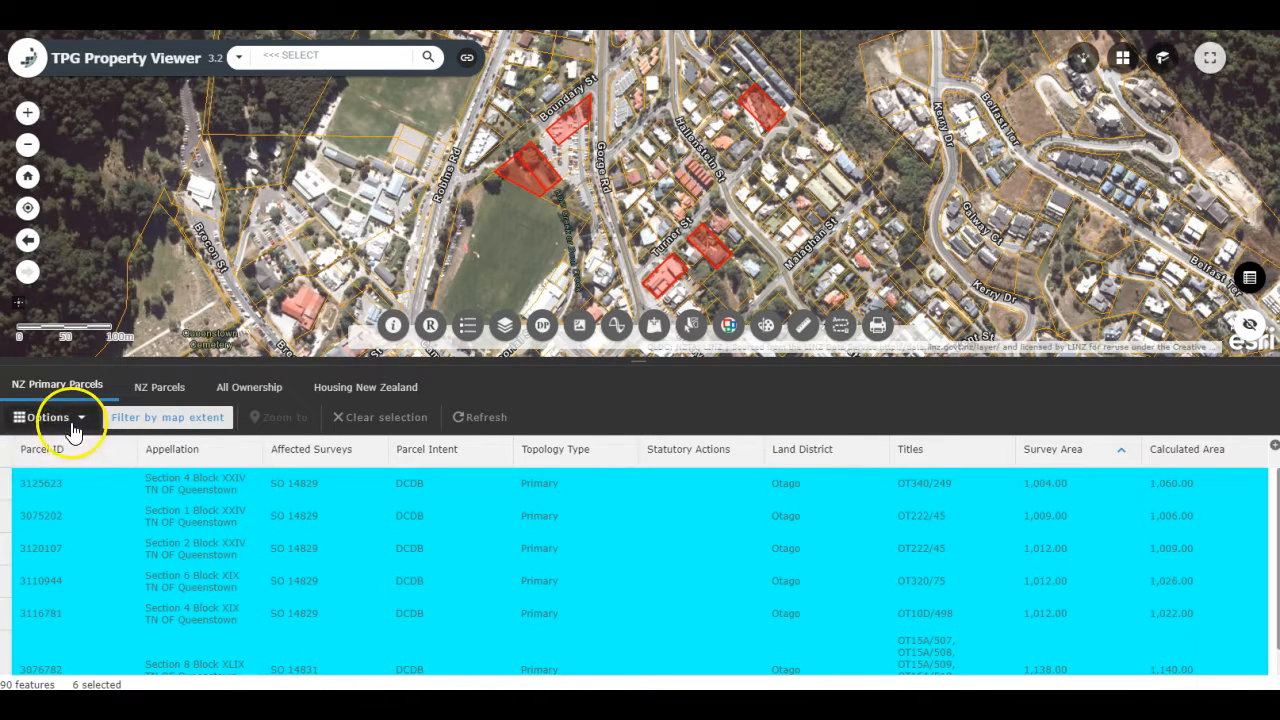
left_click(74, 422)
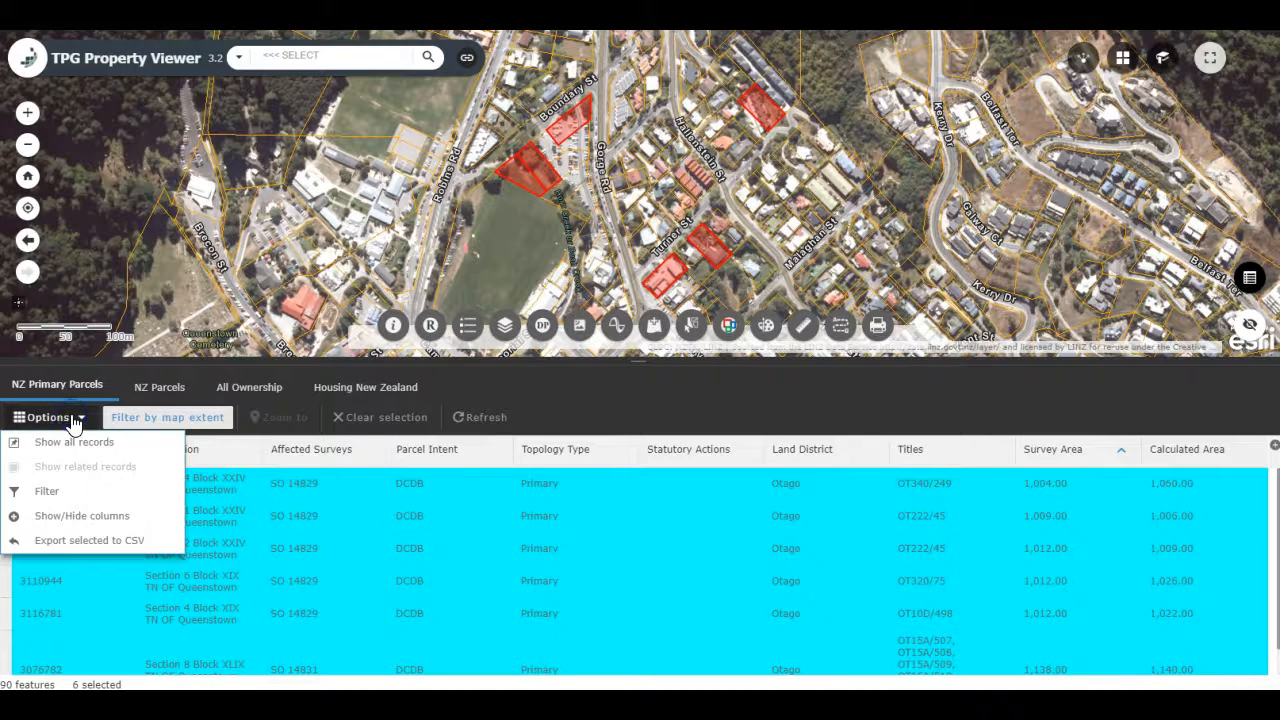
left_click(71, 541)
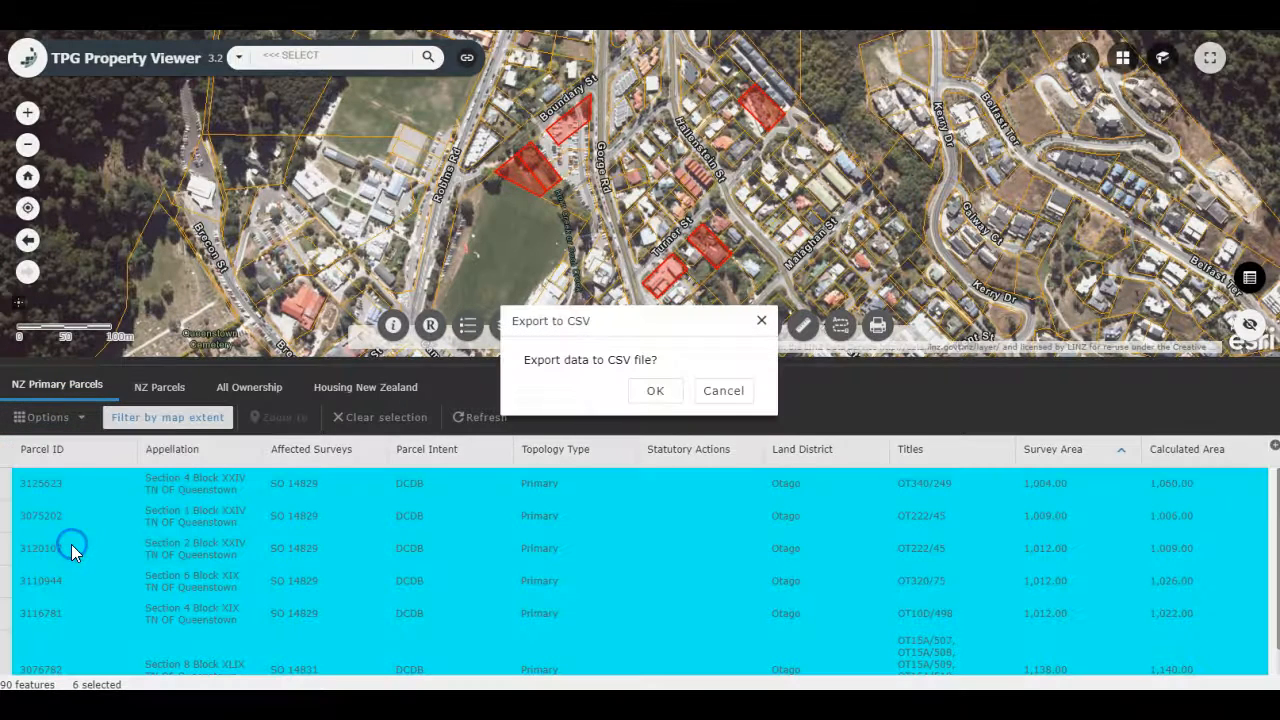
left_click(655, 390)
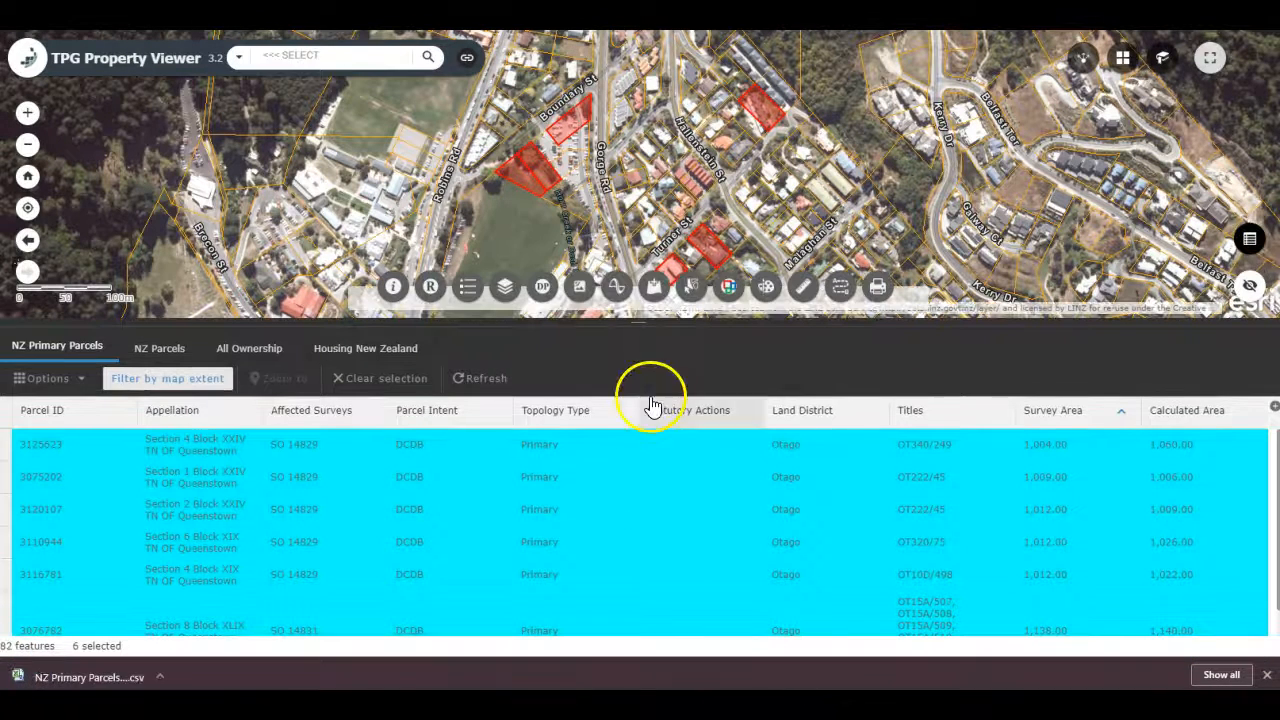
Step: Open the exported NZ Primary Parcels CSV file in Excel, view it, and close it
left_click(86, 677)
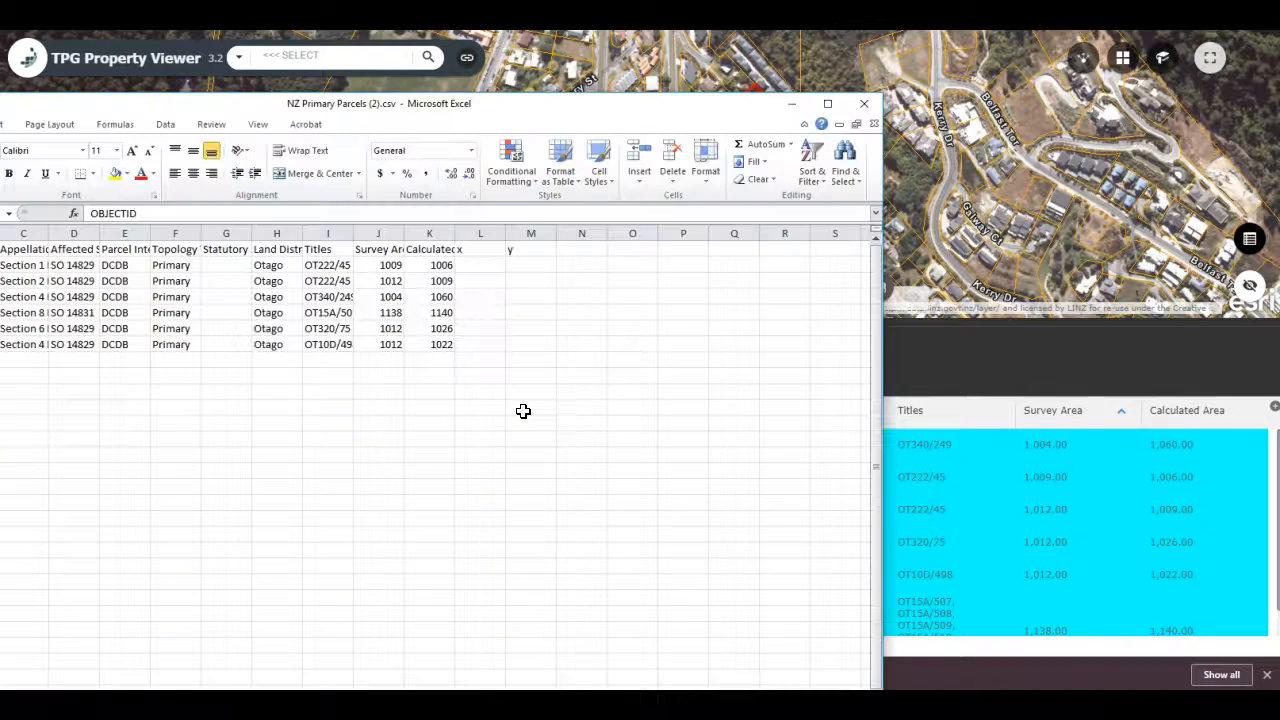
left_click_drag(650, 104, 898, 64)
left_click(1113, 64)
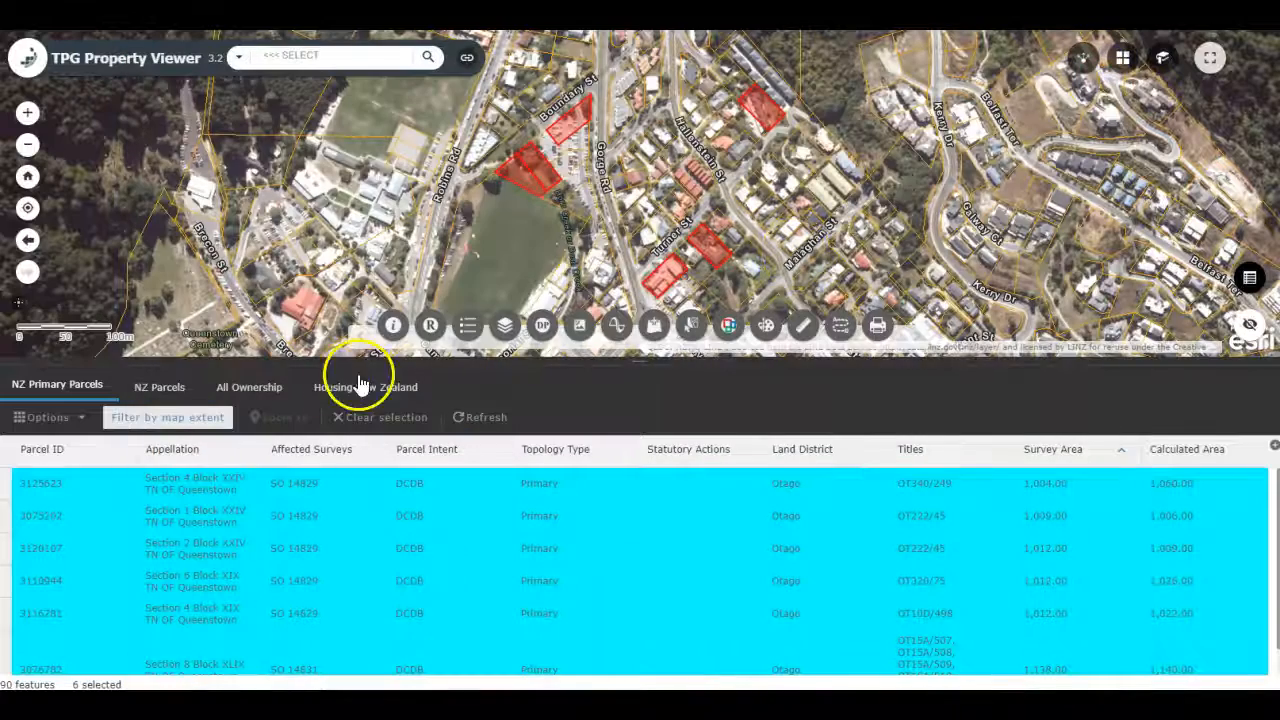
Step: Clear the parcel selection and show the All Ownership records in an enlarged table
left_click(406, 418)
left_click_drag(517, 360, 509, 493)
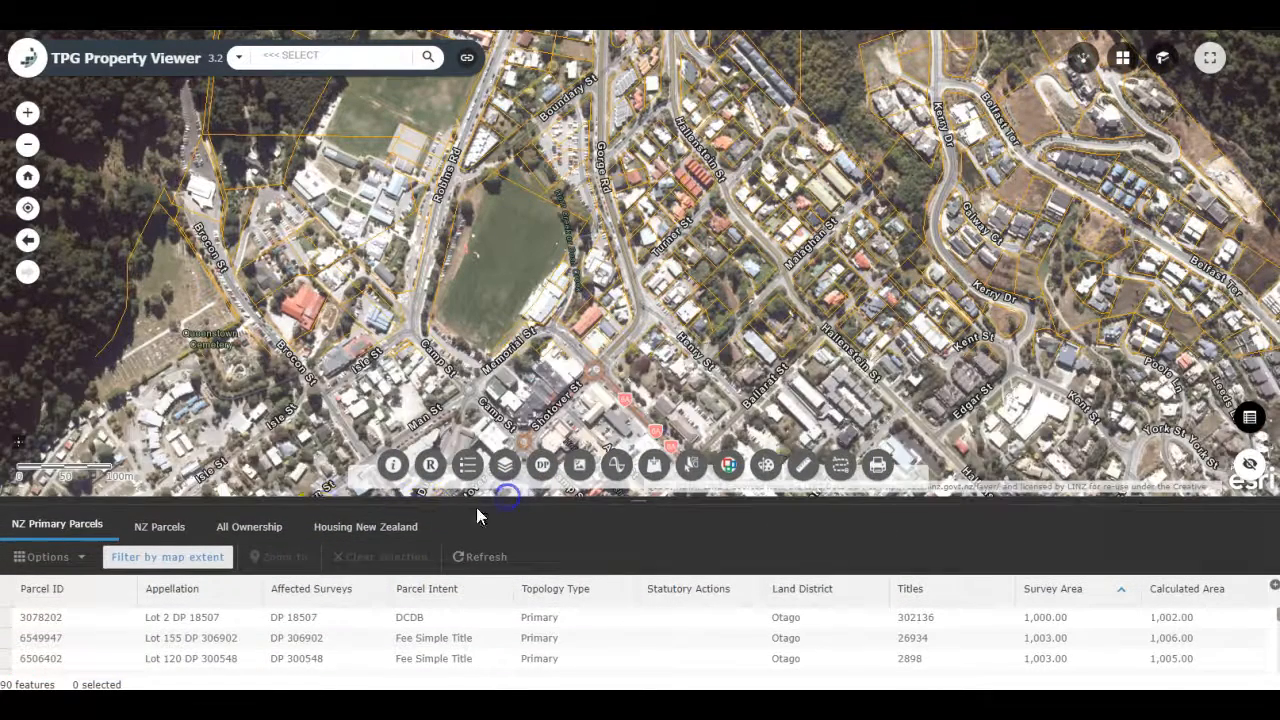
left_click(285, 537)
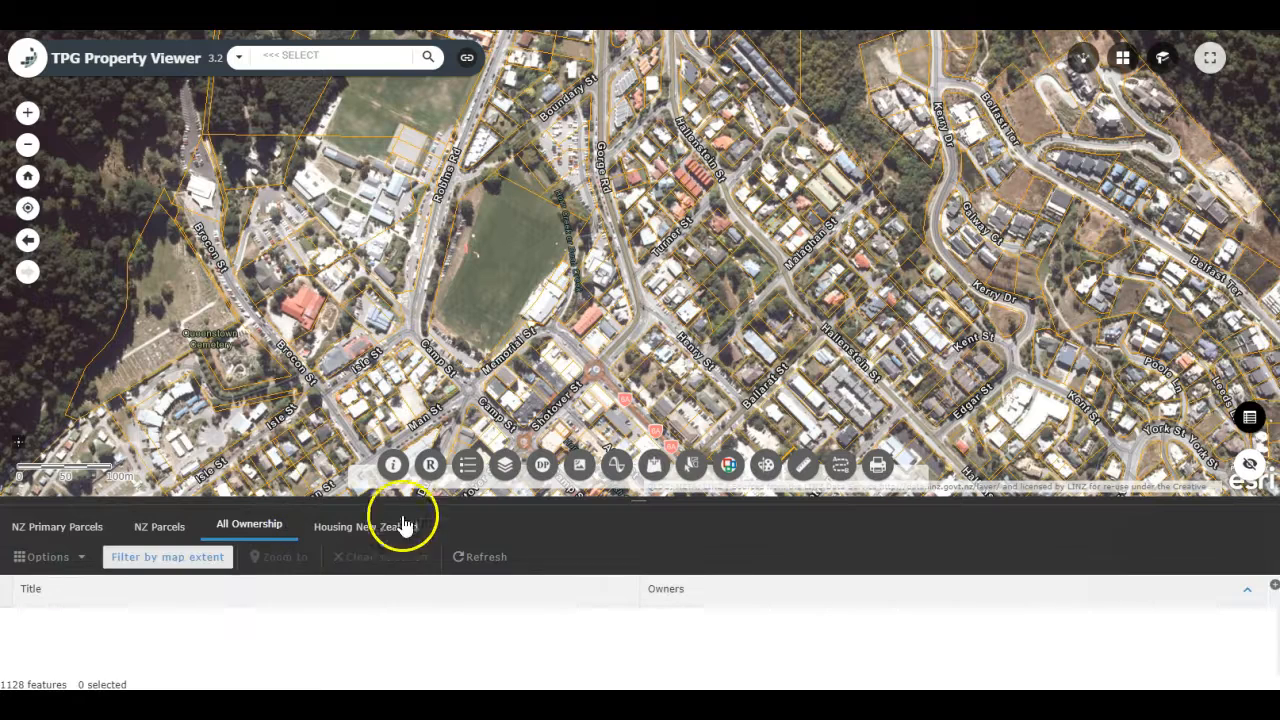
left_click_drag(497, 497, 512, 434)
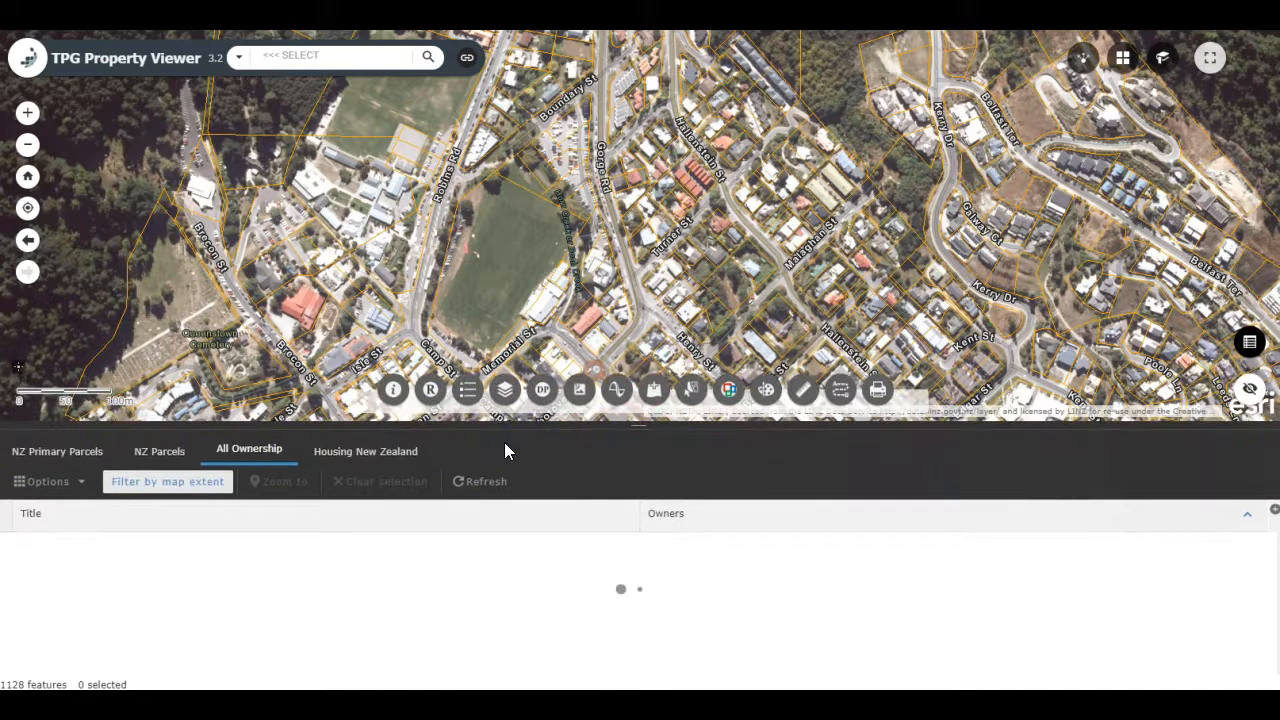
Step: Sort the ownership records by Owners ascending and look through them for wider and closer map extents
left_click(668, 515)
left_click(712, 530)
scroll(720, 603, "down", 5)
scroll(720, 603, "down", 4)
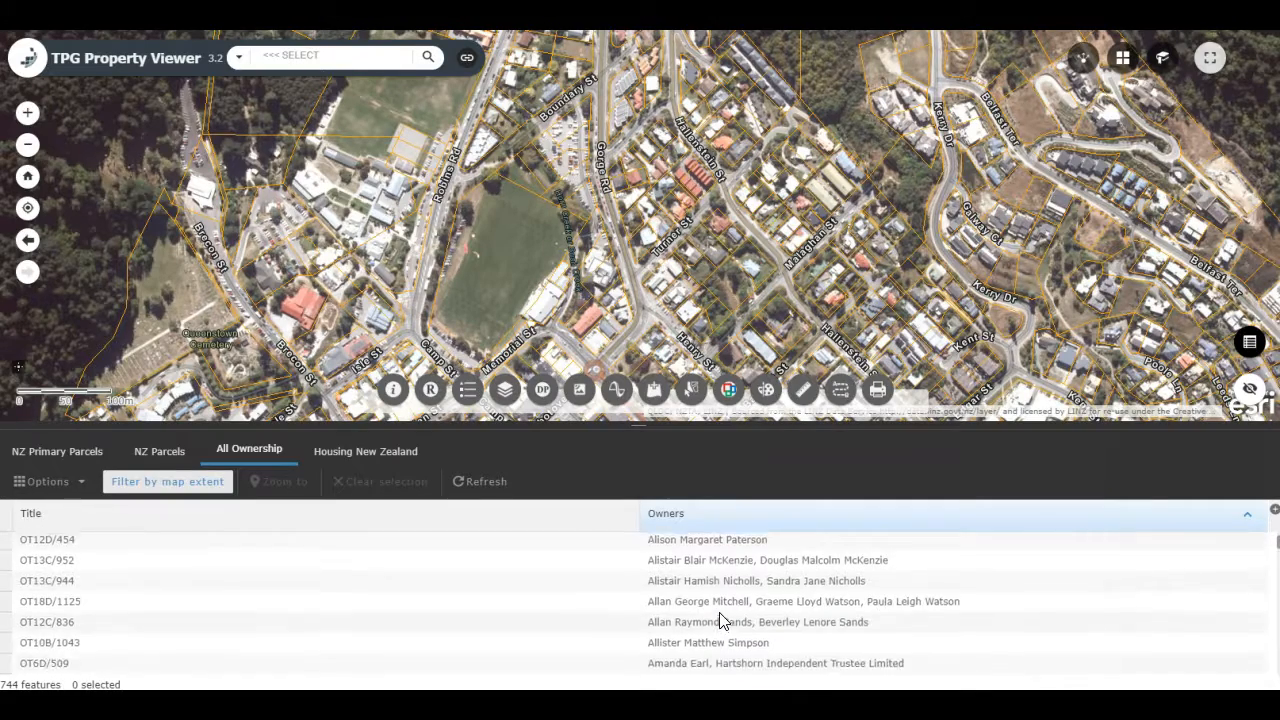
scroll(720, 620, "up", 2)
scroll(526, 290, "up", 2)
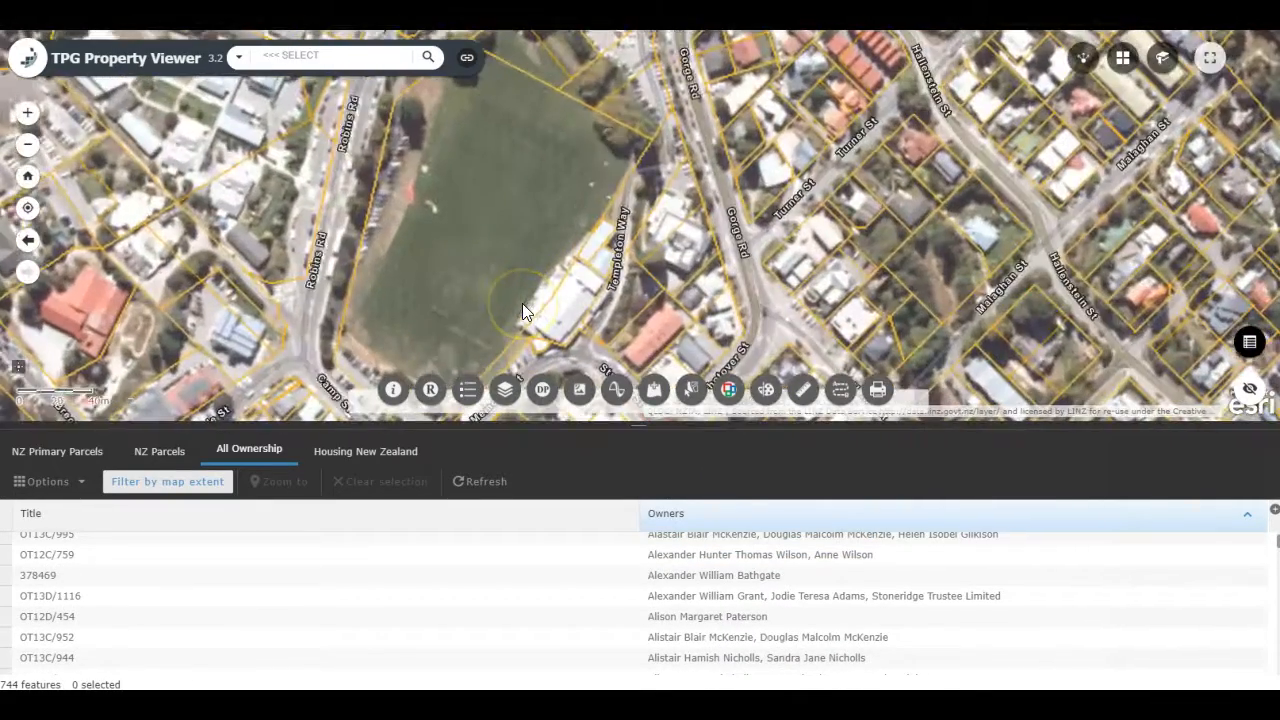
scroll(727, 592, "down", 10)
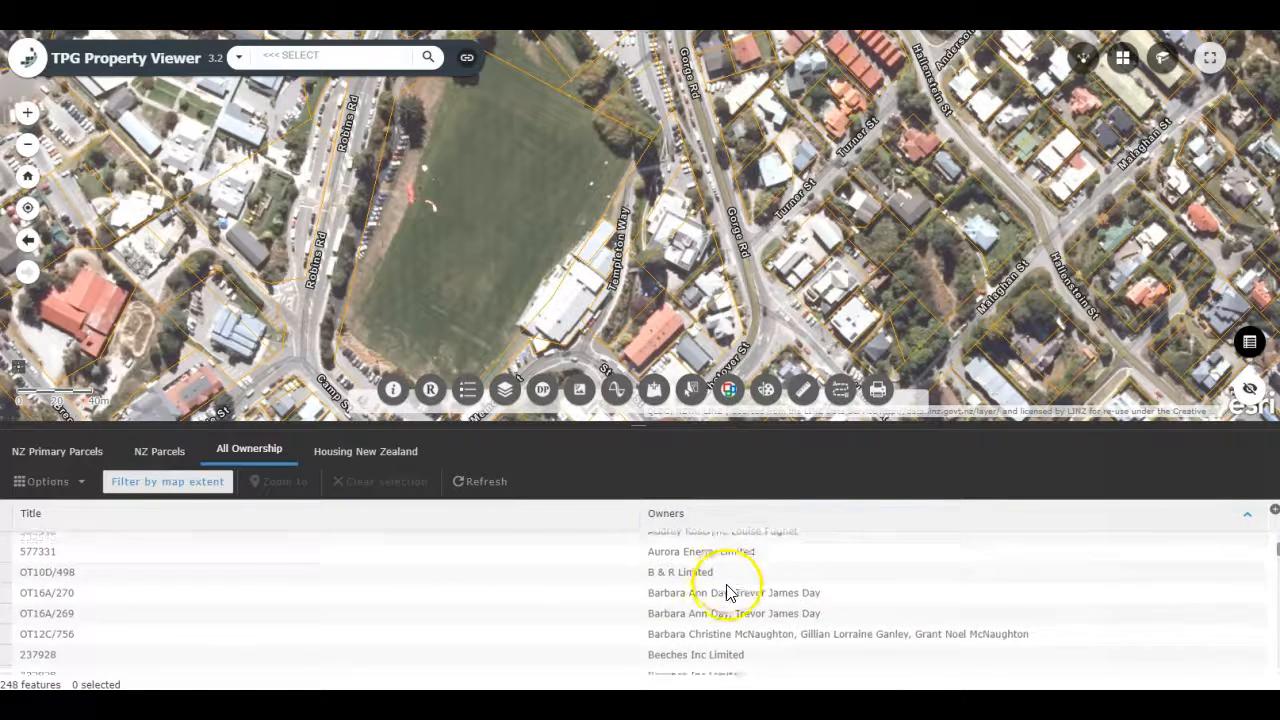
scroll(728, 590, "down", 5)
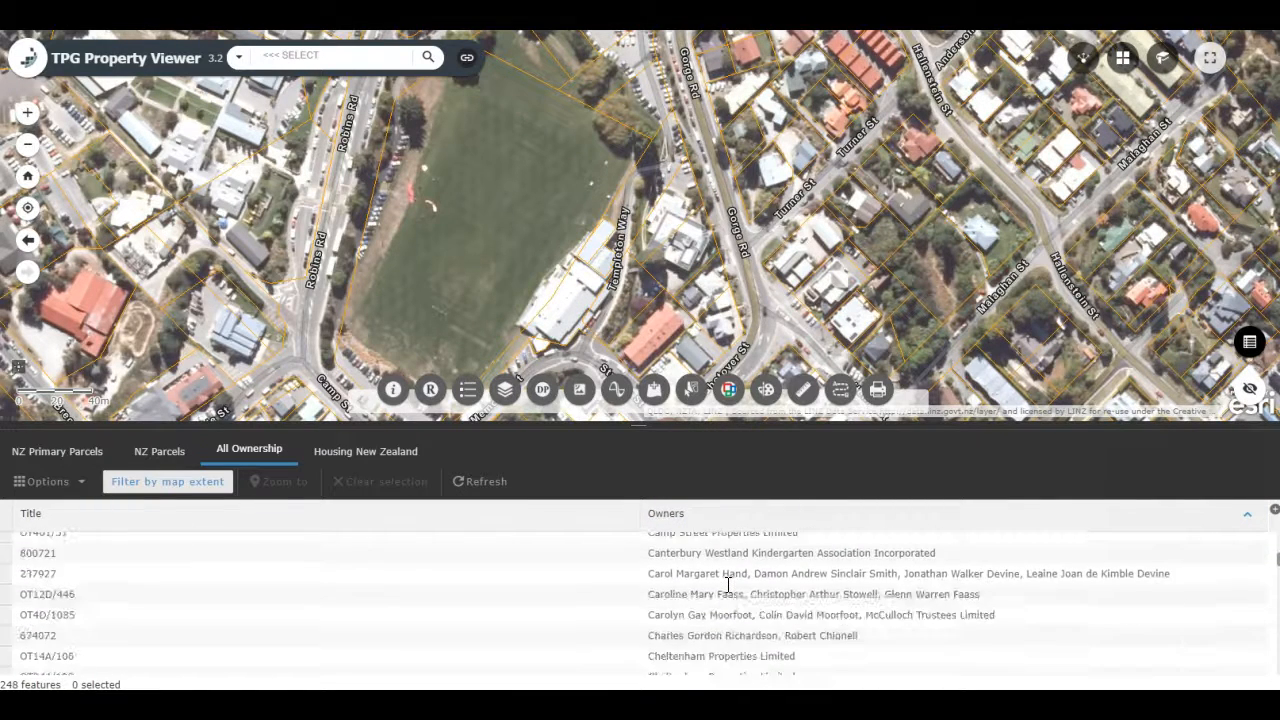
left_click(736, 621)
scroll(736, 622, "down", 3)
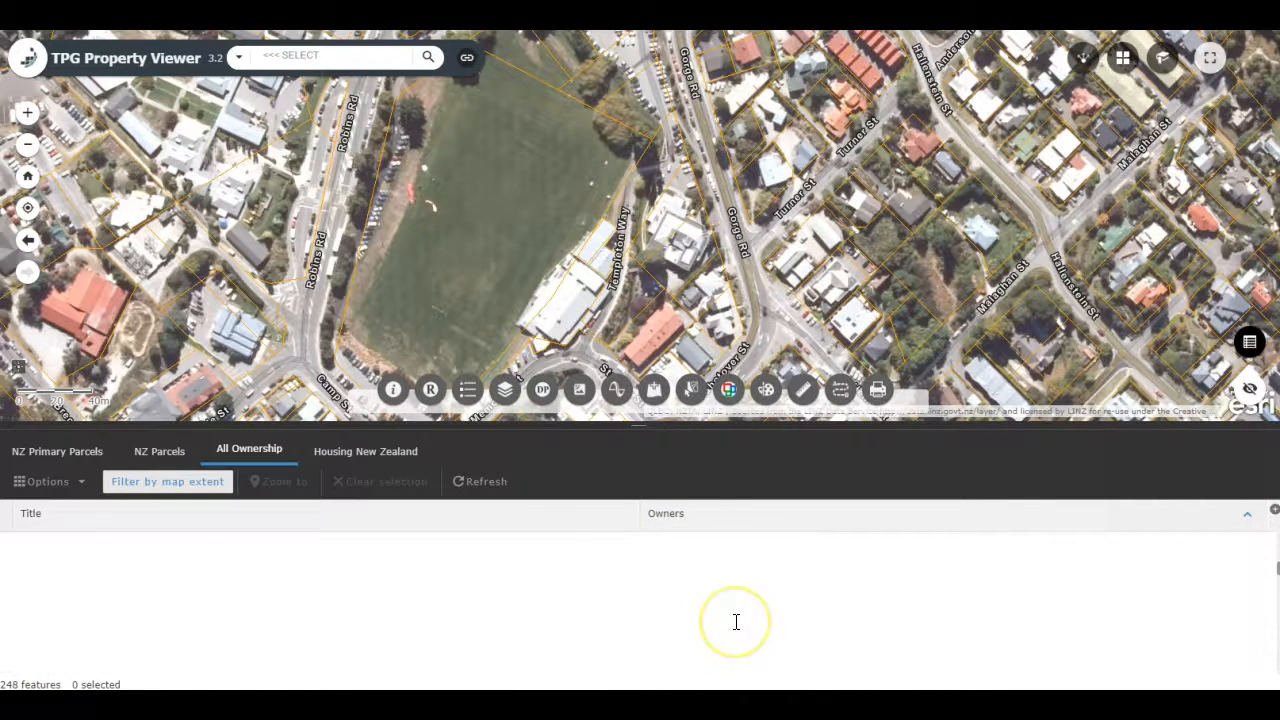
scroll(736, 622, "up", 15)
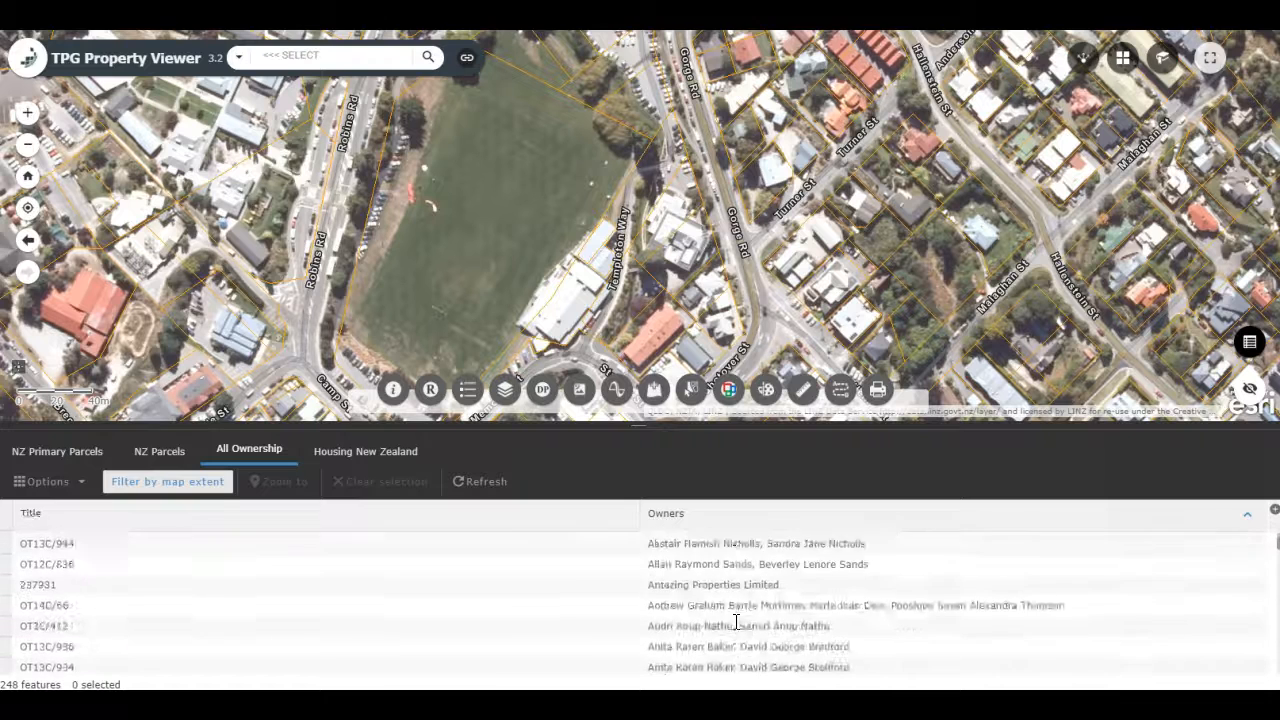
Step: Filter the All Ownership records to those whose Owner(s) name(s) contains "Council"
left_click(47, 481)
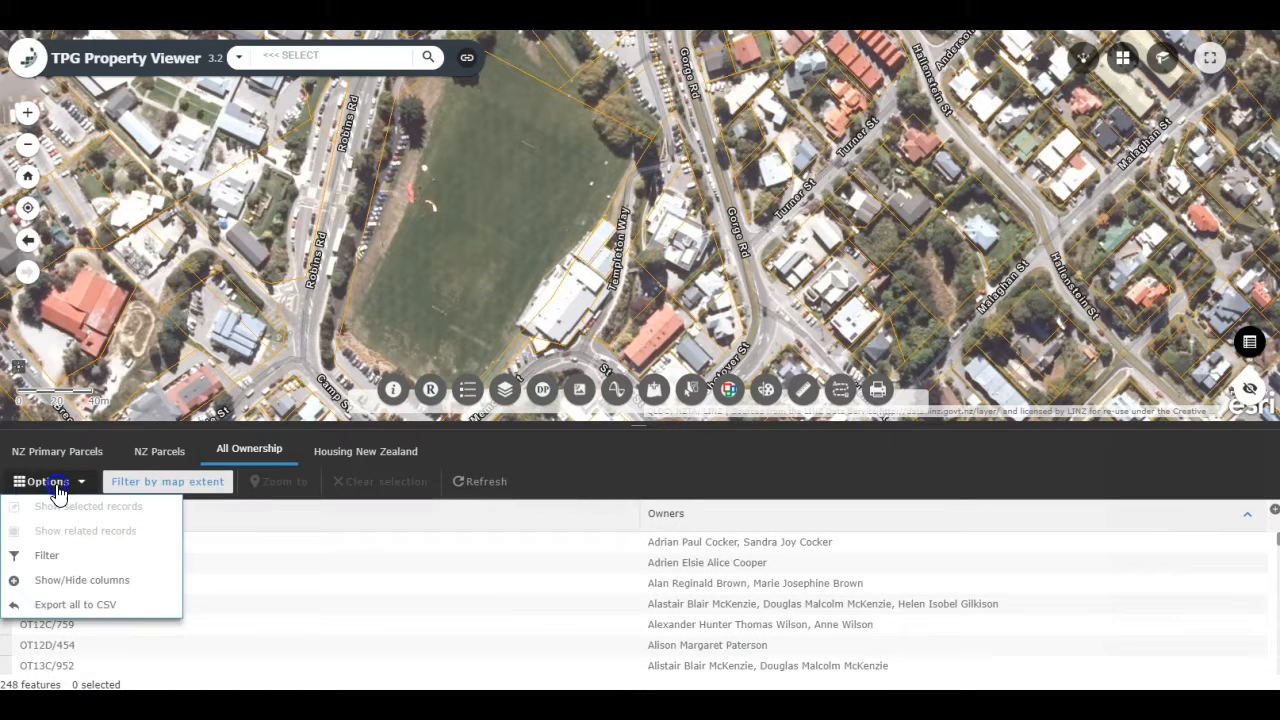
left_click(50, 558)
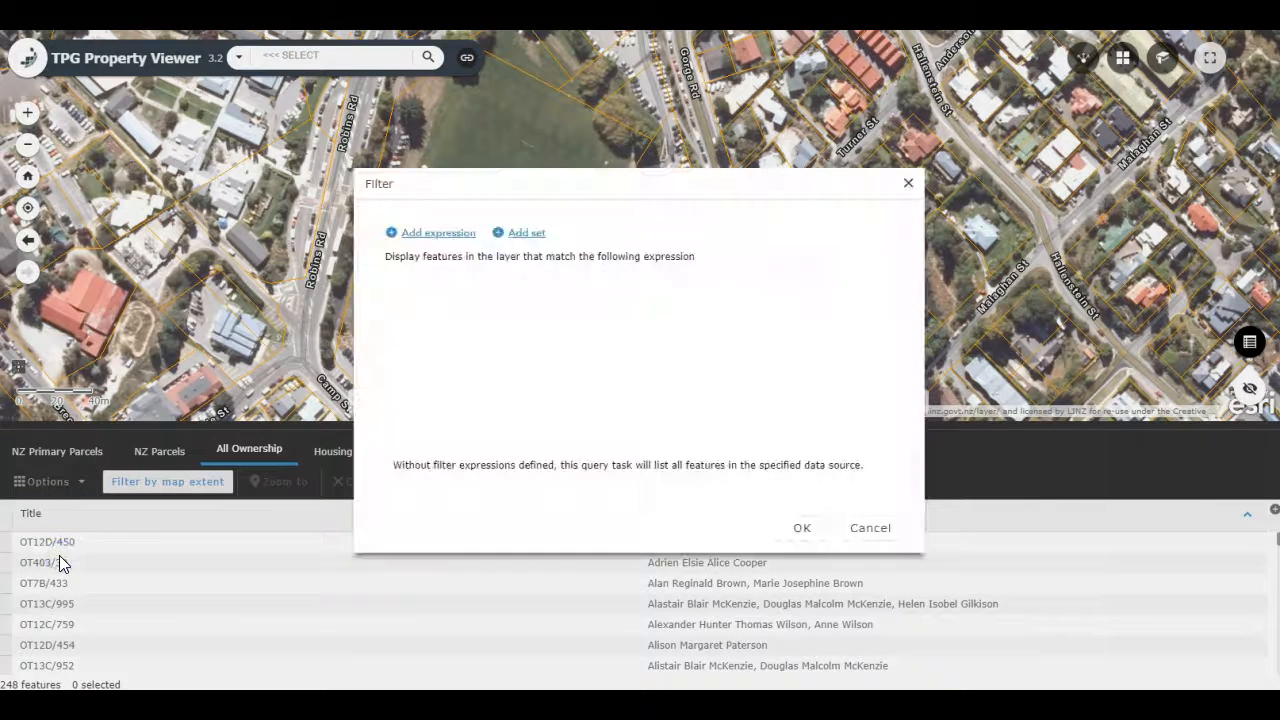
left_click(440, 234)
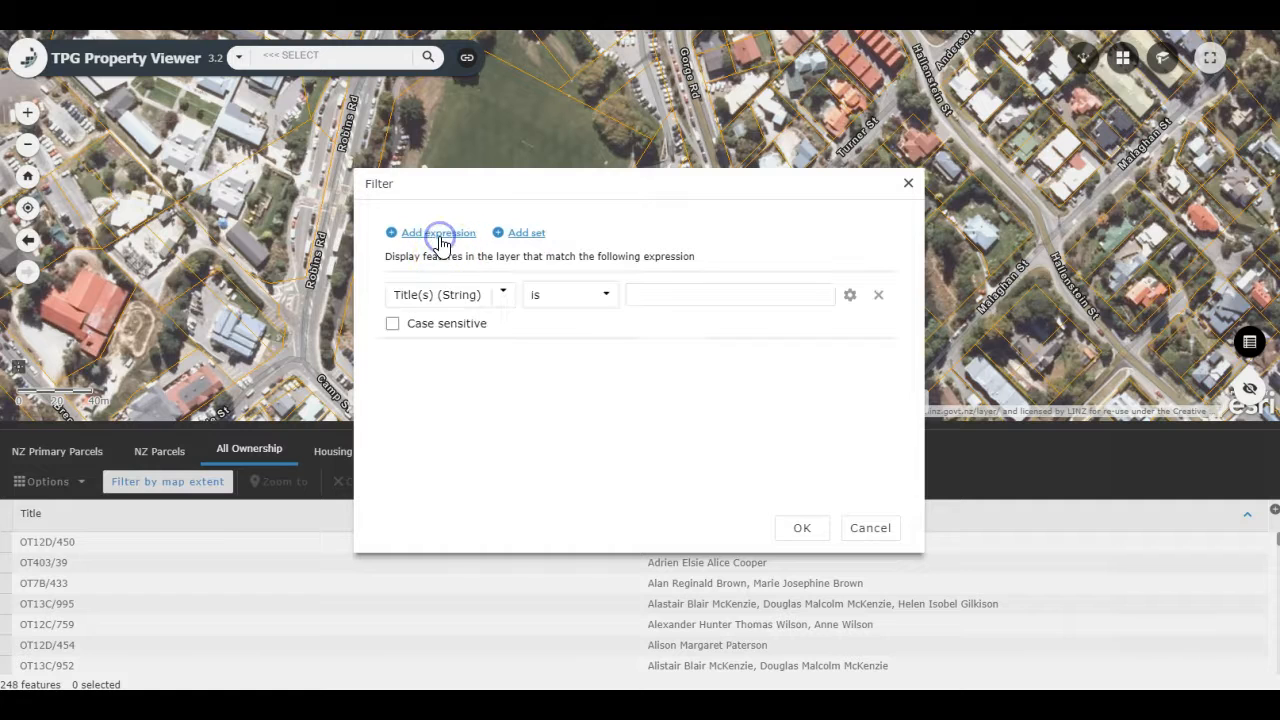
left_click(502, 293)
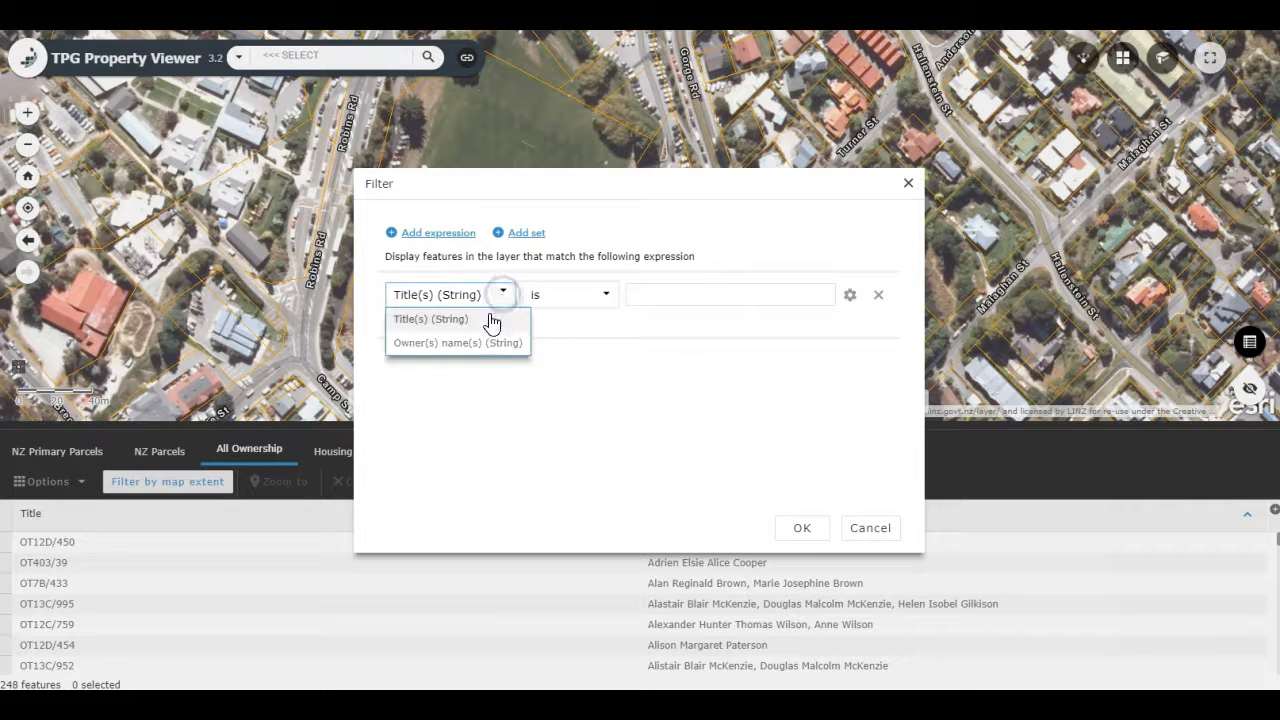
left_click(475, 343)
left_click(604, 296)
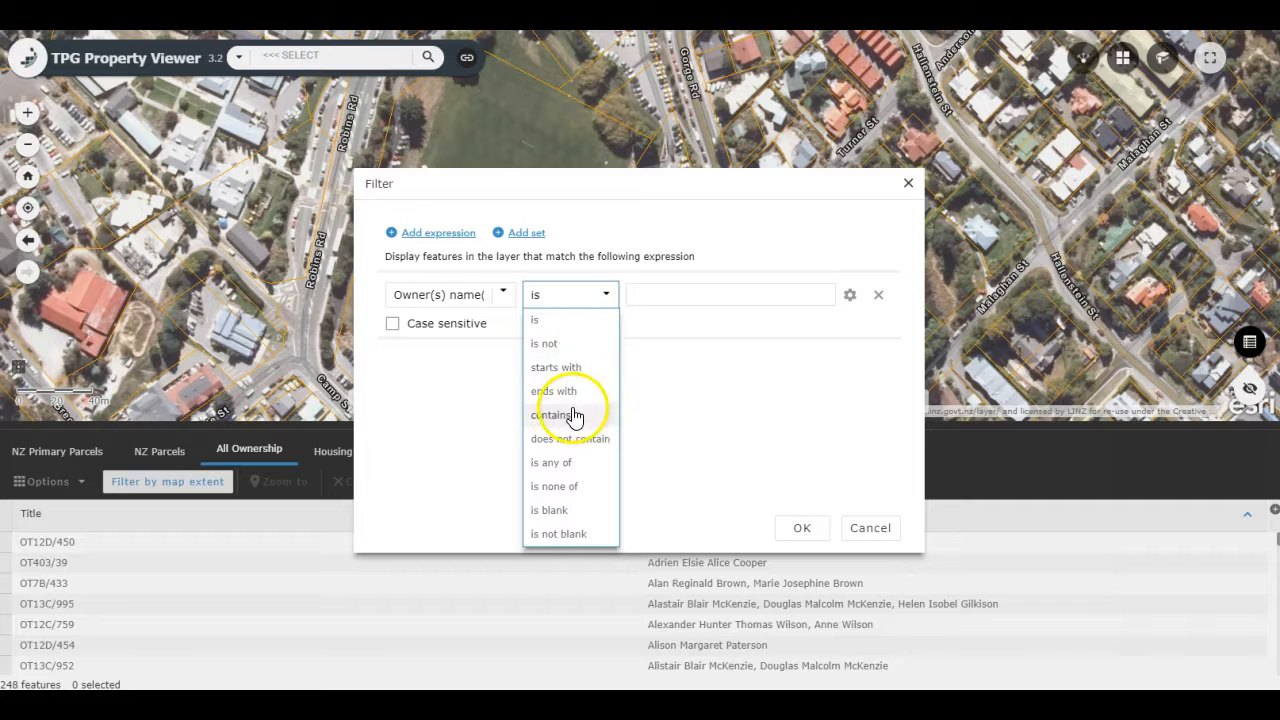
left_click(567, 415)
left_click(668, 303)
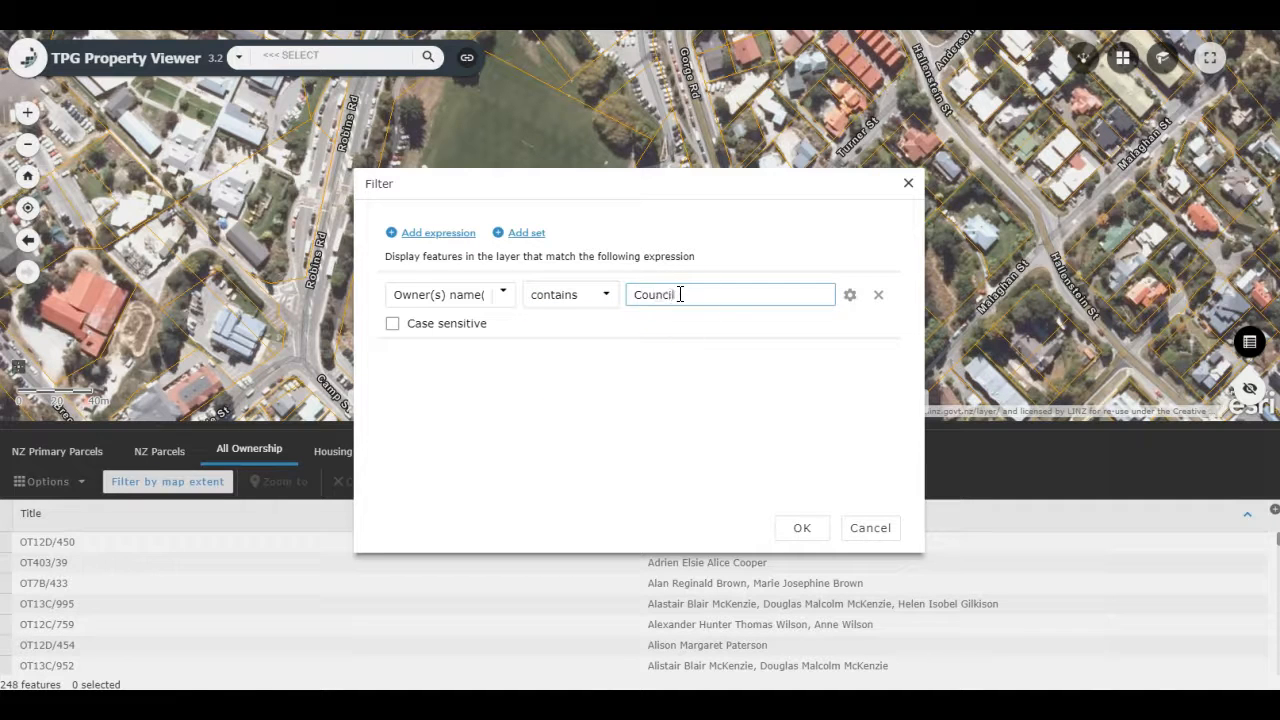
left_click(796, 527)
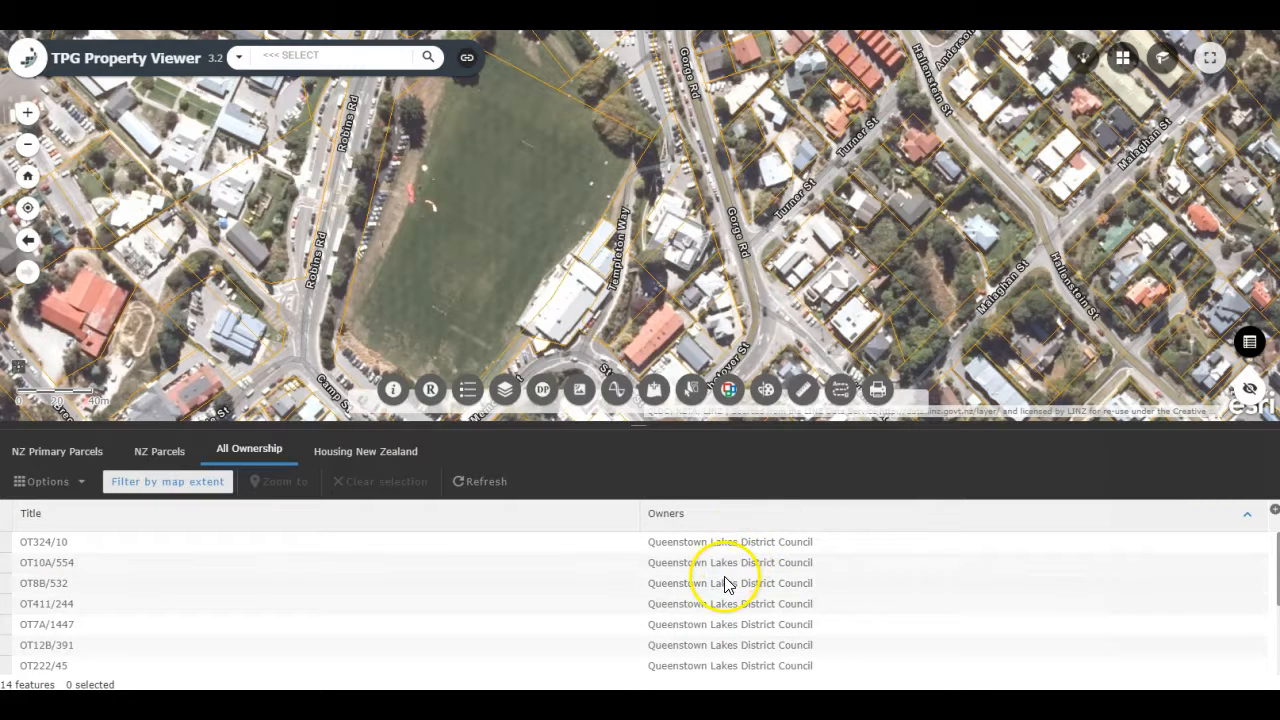
Step: Select all the filtered council ownership records around the sports field and view their parcels on the map
left_click_drag(702, 424, 703, 346)
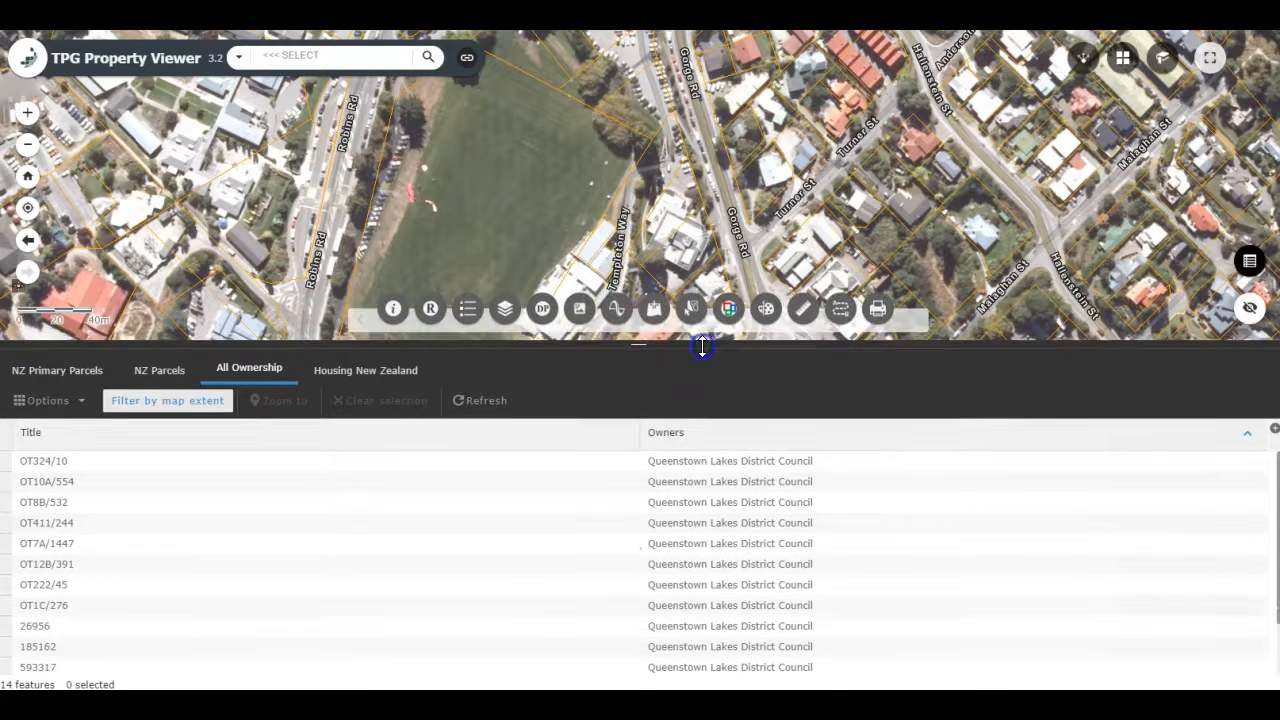
left_click(711, 341)
left_click_drag(711, 215, 765, 164)
left_click(8, 472)
scroll(20, 520, "down", 1)
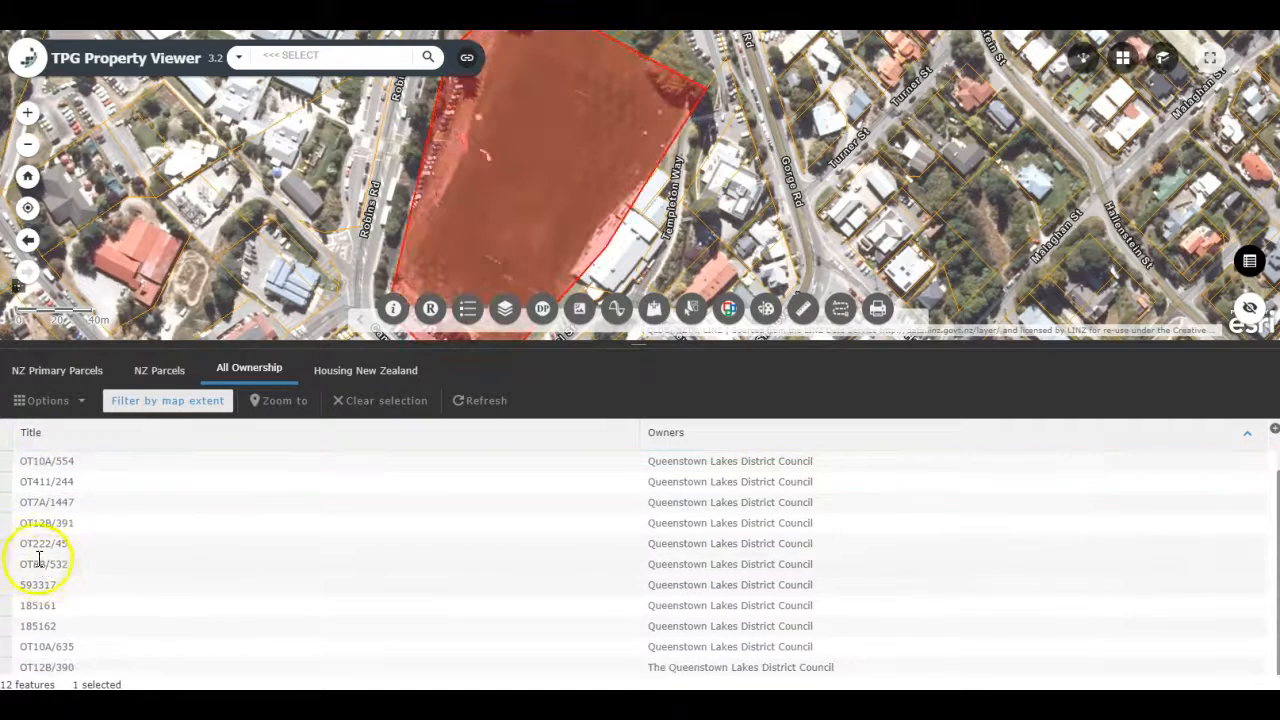
left_click(8, 670, "shift")
scroll(518, 188, "down", 1)
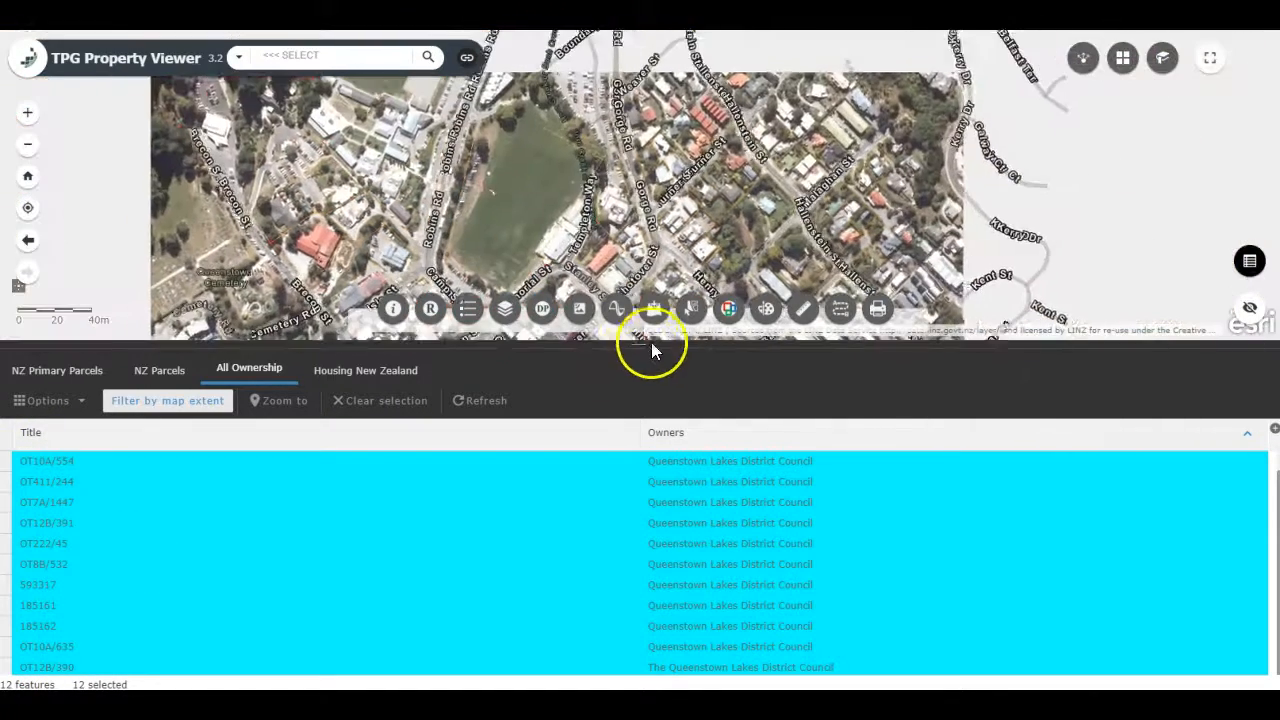
left_click_drag(634, 347, 624, 447)
left_click_drag(486, 181, 646, 257)
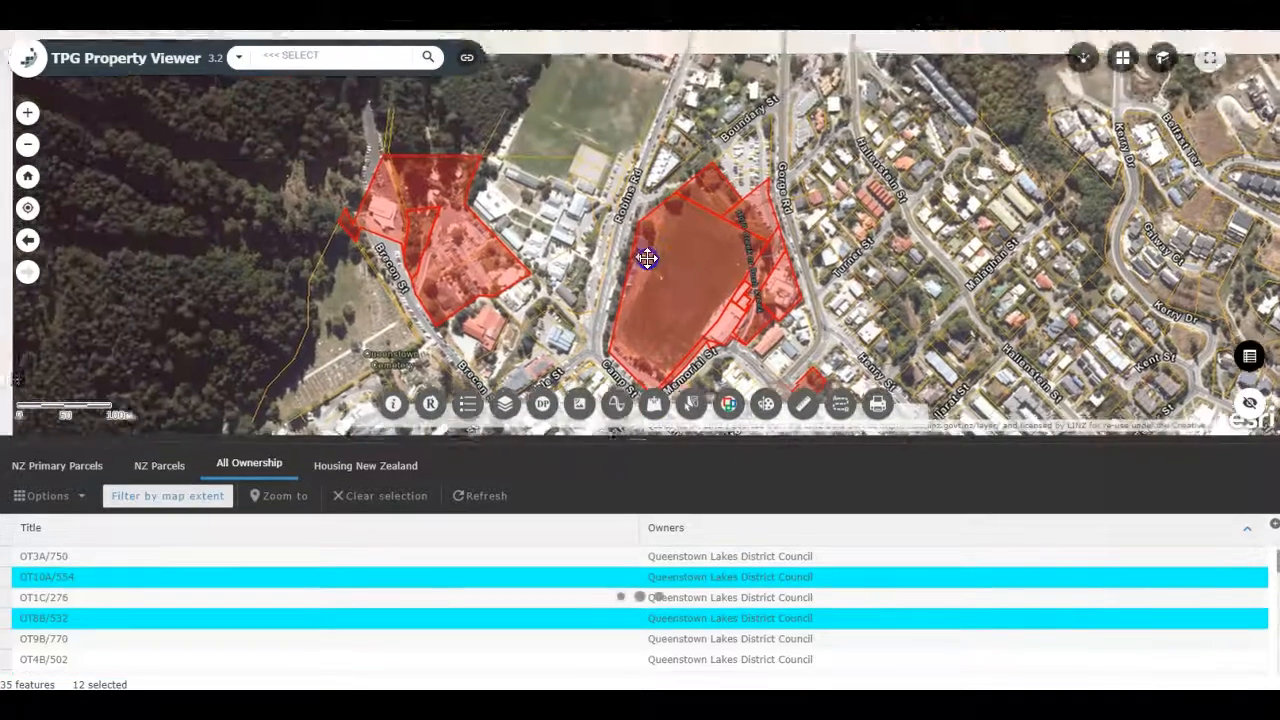
Step: Show only the selected council ownership records in the All Ownership table
left_click_drag(657, 314, 657, 262)
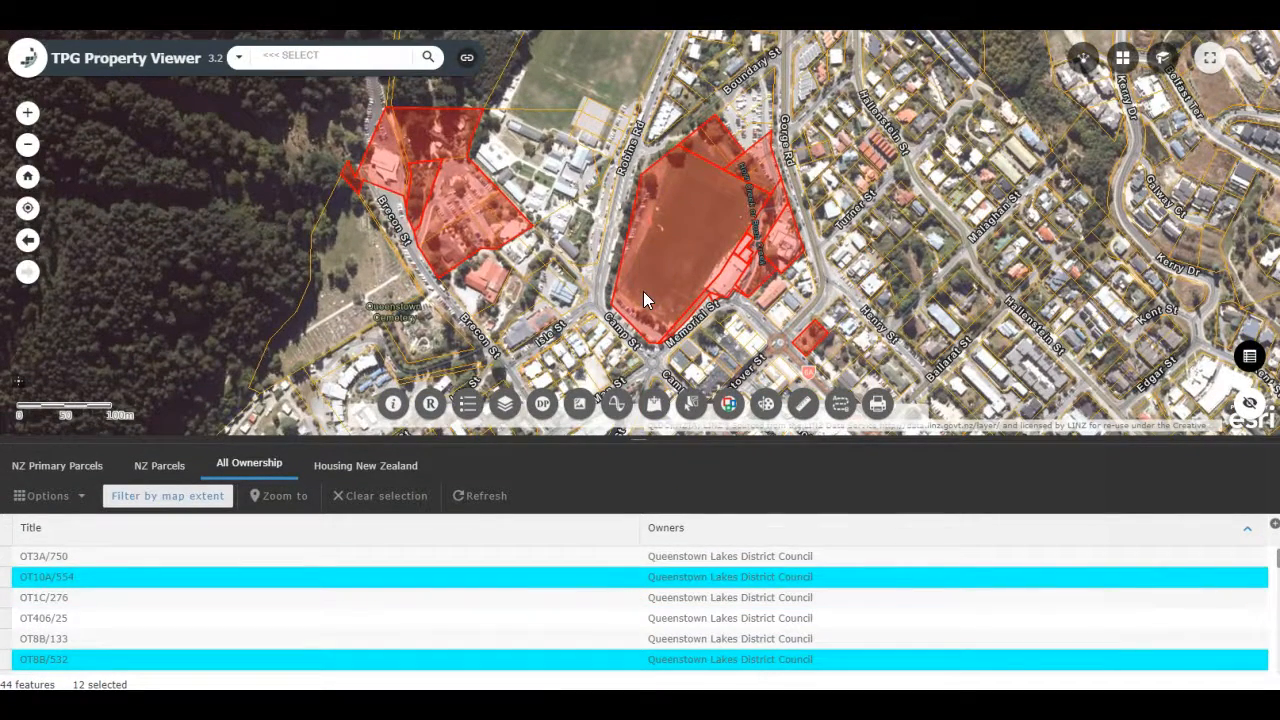
left_click(80, 497)
left_click(80, 521)
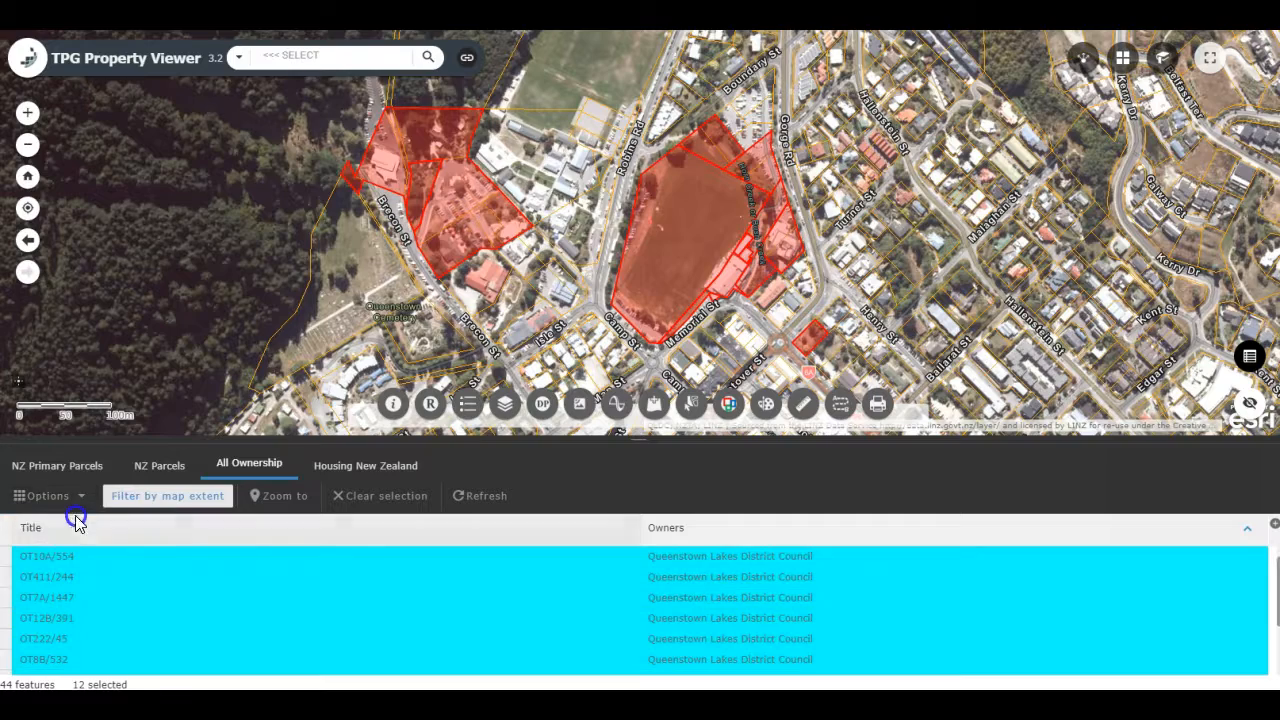
Step: Export the selected All Ownership records to a CSV file
left_click_drag(645, 256, 594, 262)
left_click(78, 500)
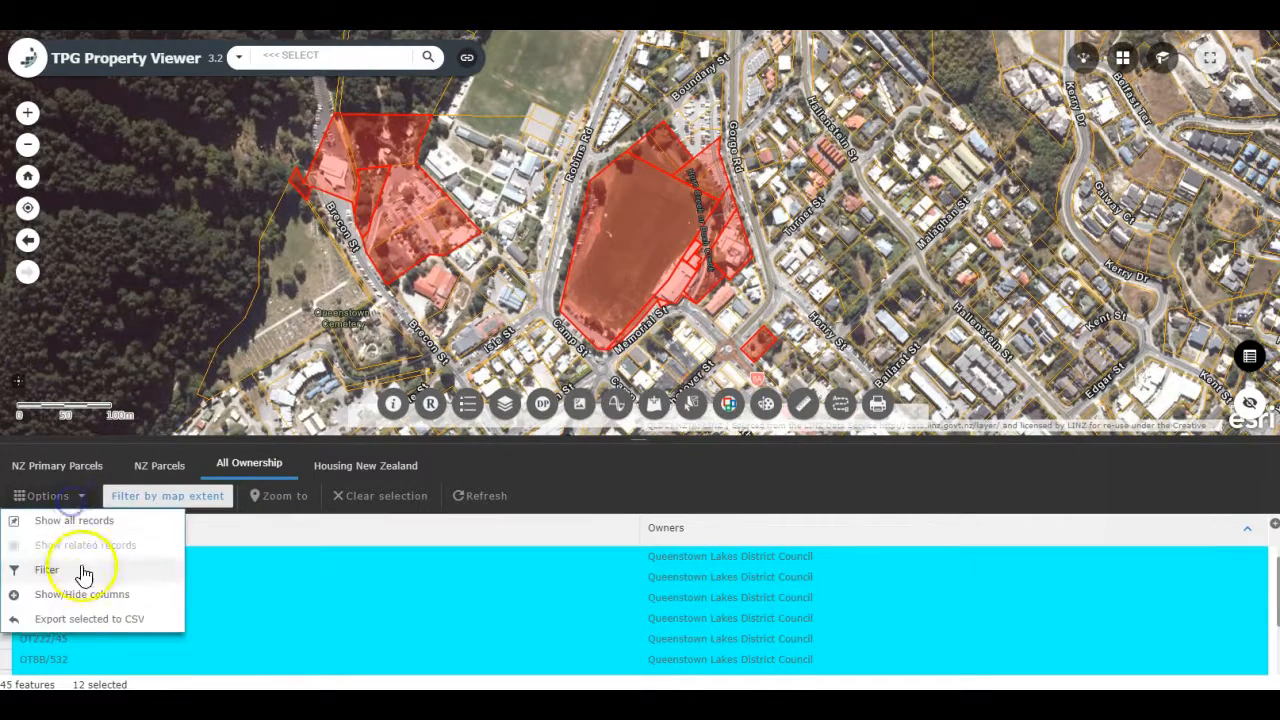
left_click(89, 614)
left_click(655, 391)
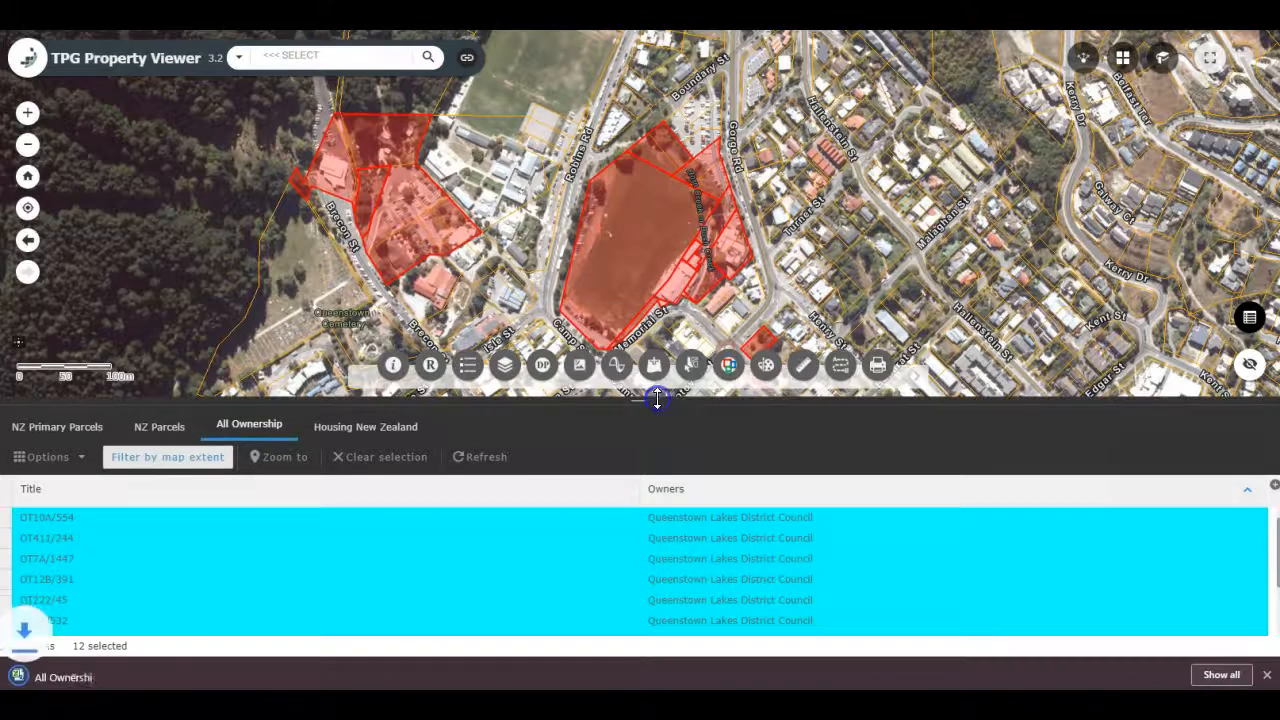
Step: Open the exported All Ownership.csv in Excel, widen the Owners column to fit its names, and return to the property viewer
left_click(70, 683)
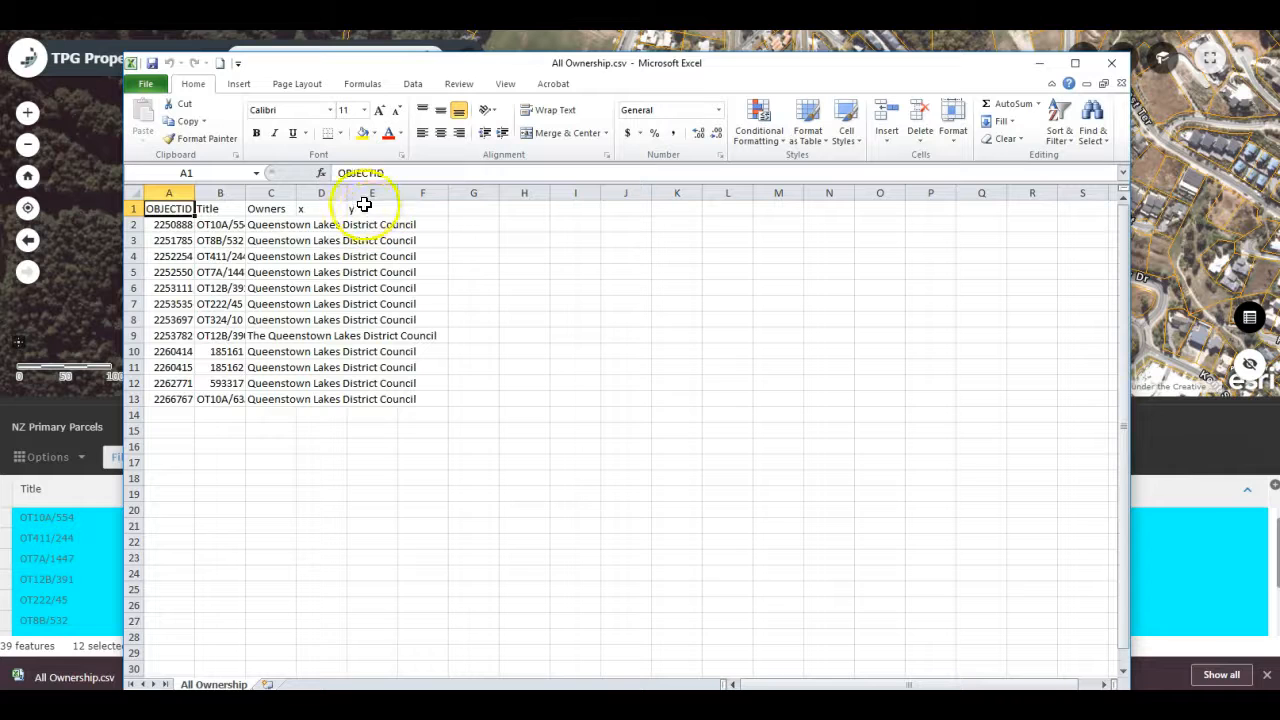
double_click(305, 190)
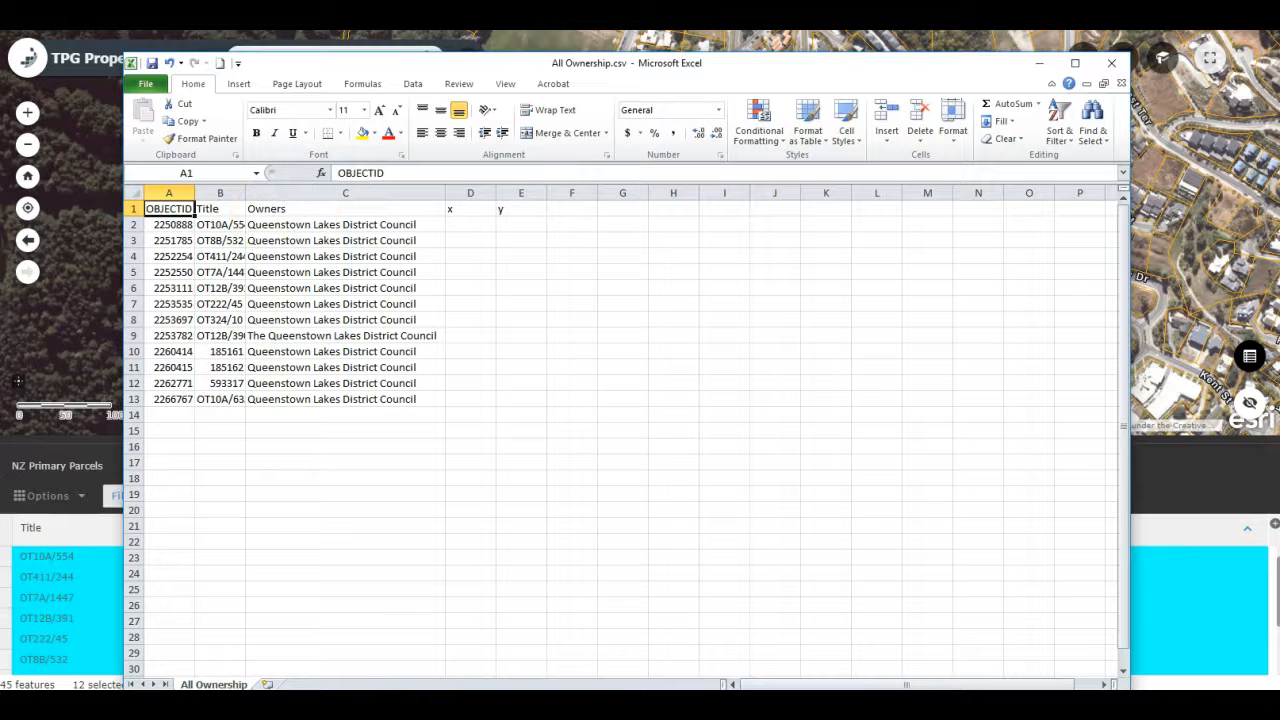
left_click(1040, 68)
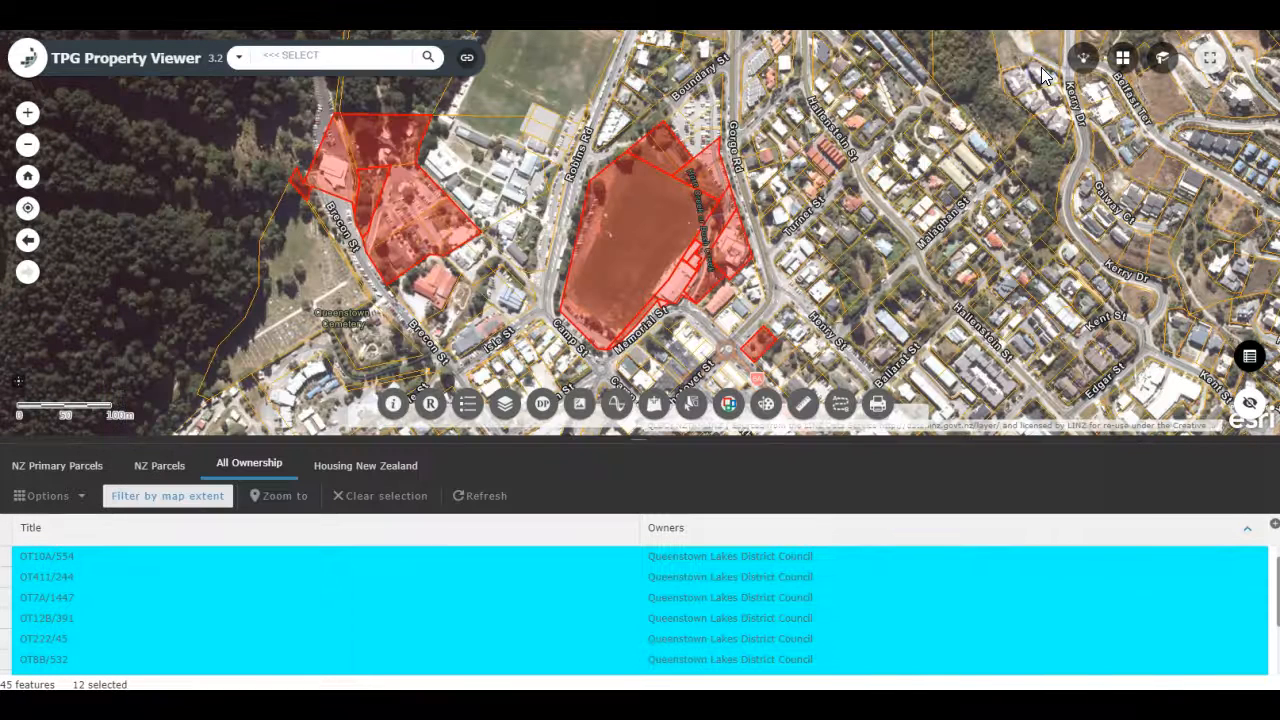